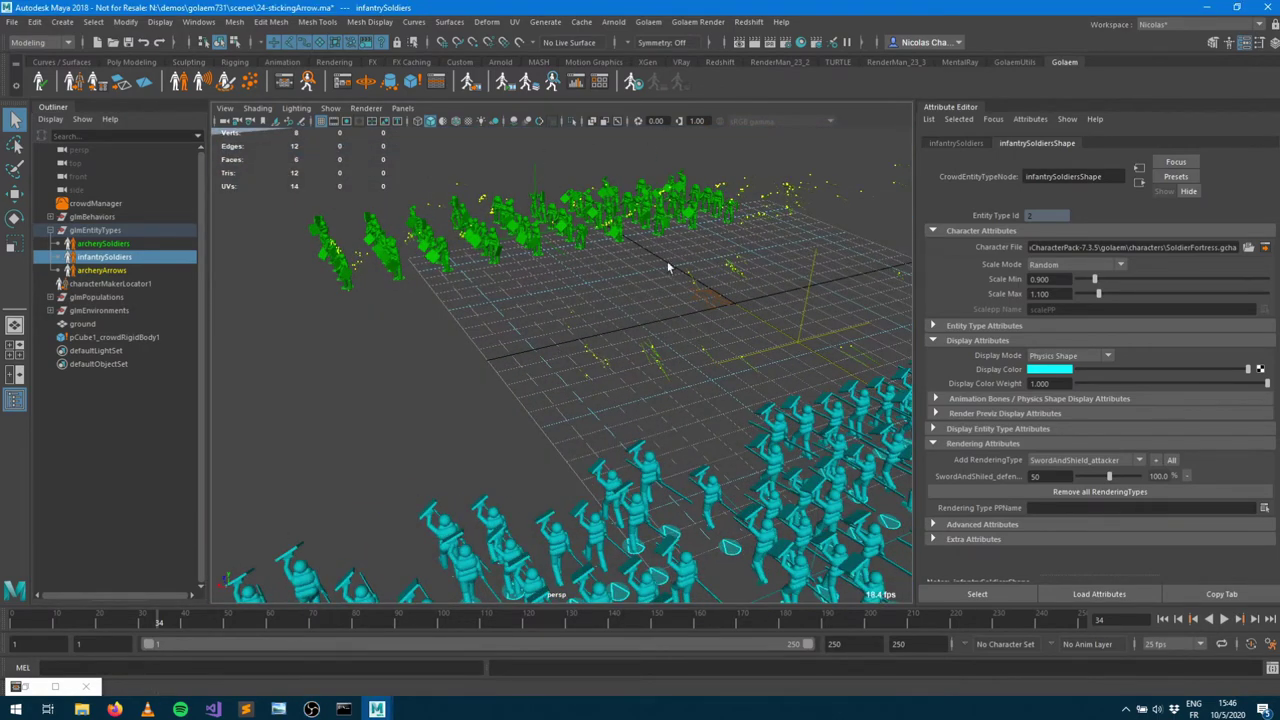
# Preview the archerySoldiers entity type in Render Previz display mode and restore it to Physics Shape
pyautogui.keyDown('alt'); pyautogui.moveTo(617, 395); pyautogui.dragTo(565, 386); pyautogui.keyUp('alt')
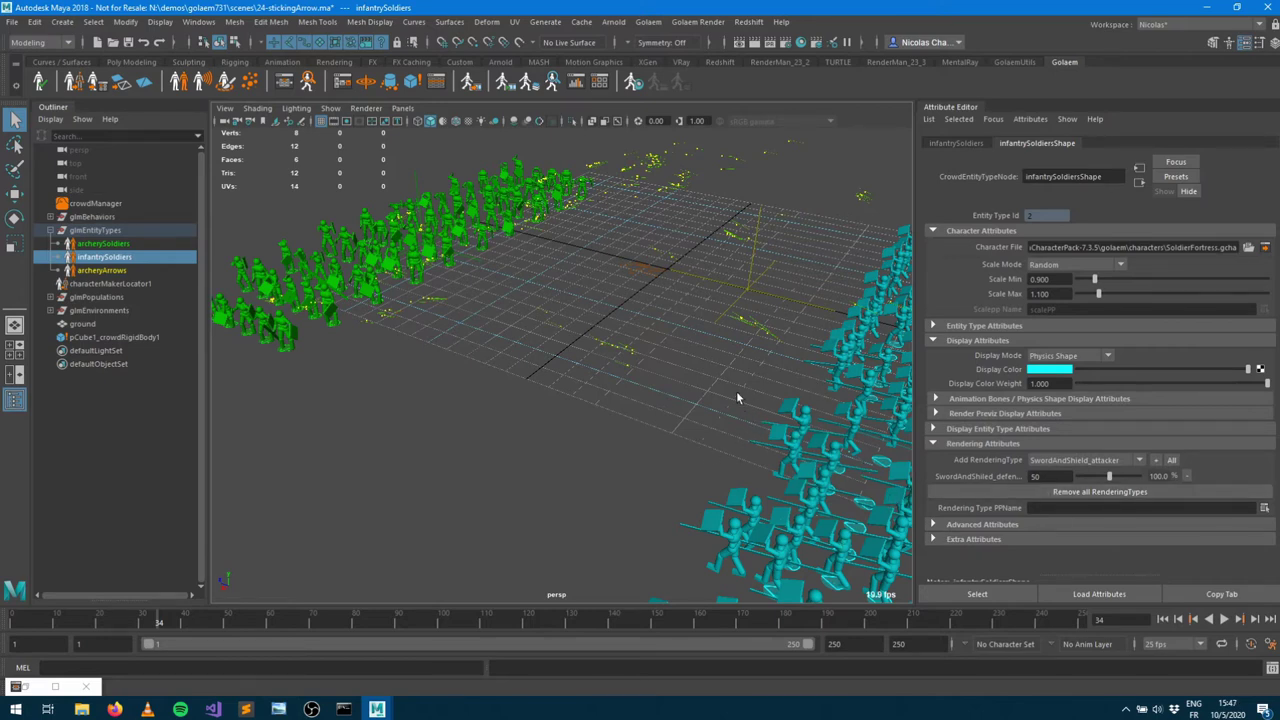
pyautogui.keyDown('alt'); pyautogui.moveTo(792, 449); pyautogui.dragTo(273, 233); pyautogui.keyUp('alt')
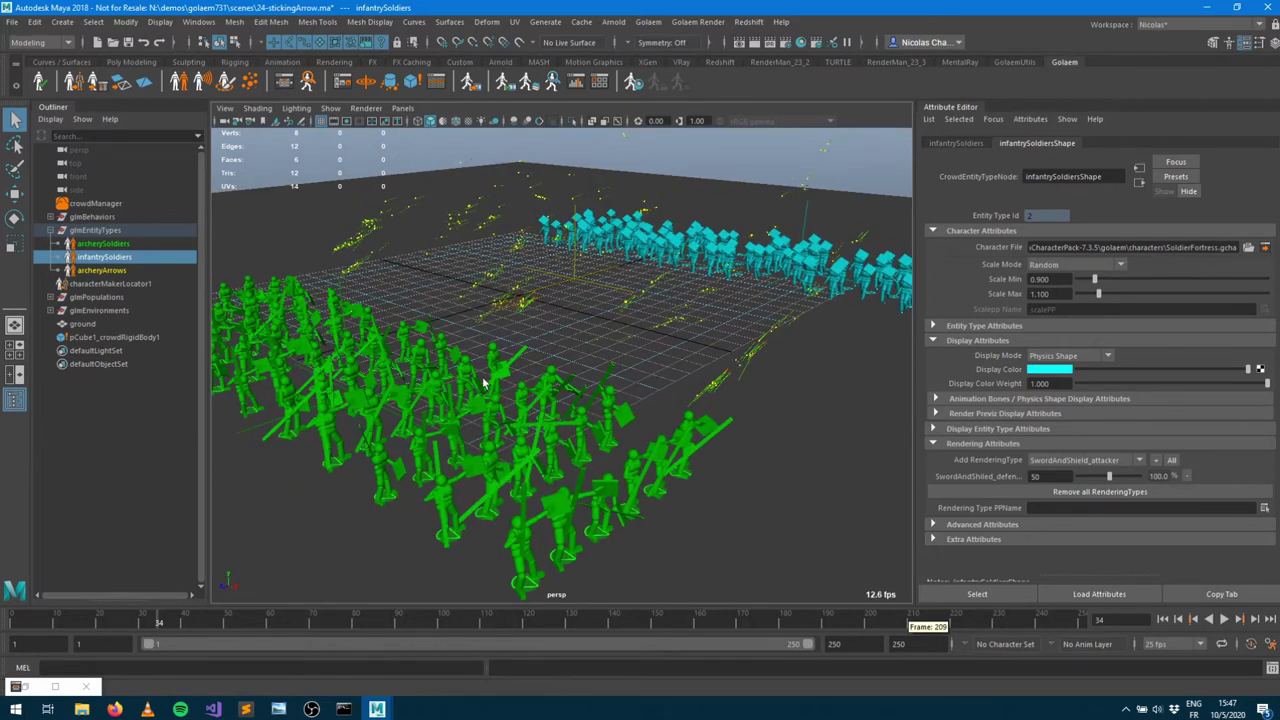
pyautogui.click(112, 244)
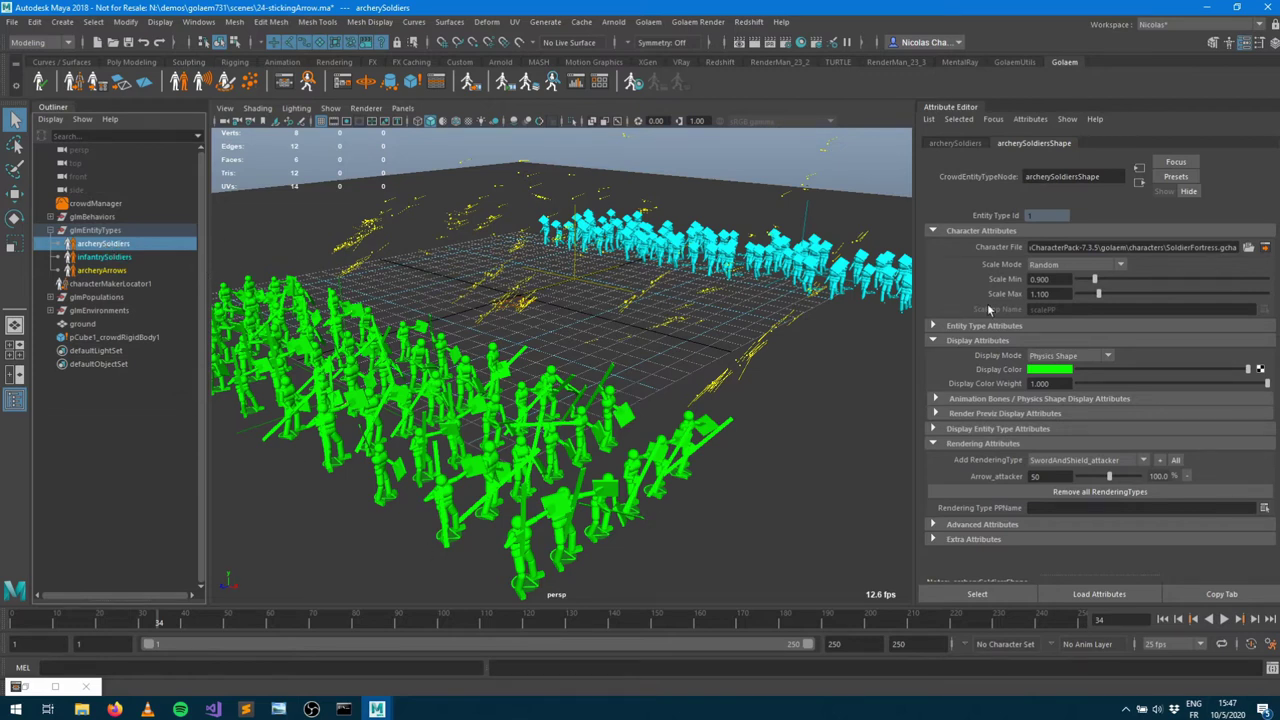
pyautogui.click(1045, 355)
pyautogui.click(1052, 413)
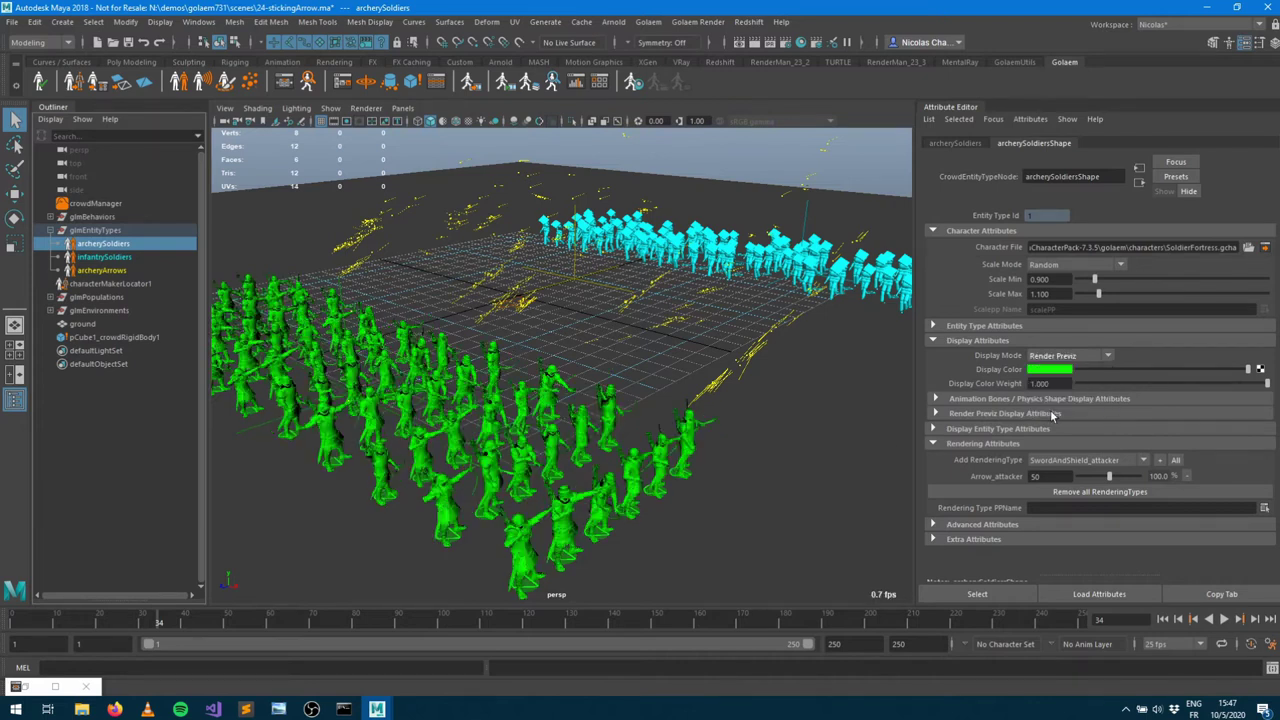
pyautogui.scroll(5, 590, 452)
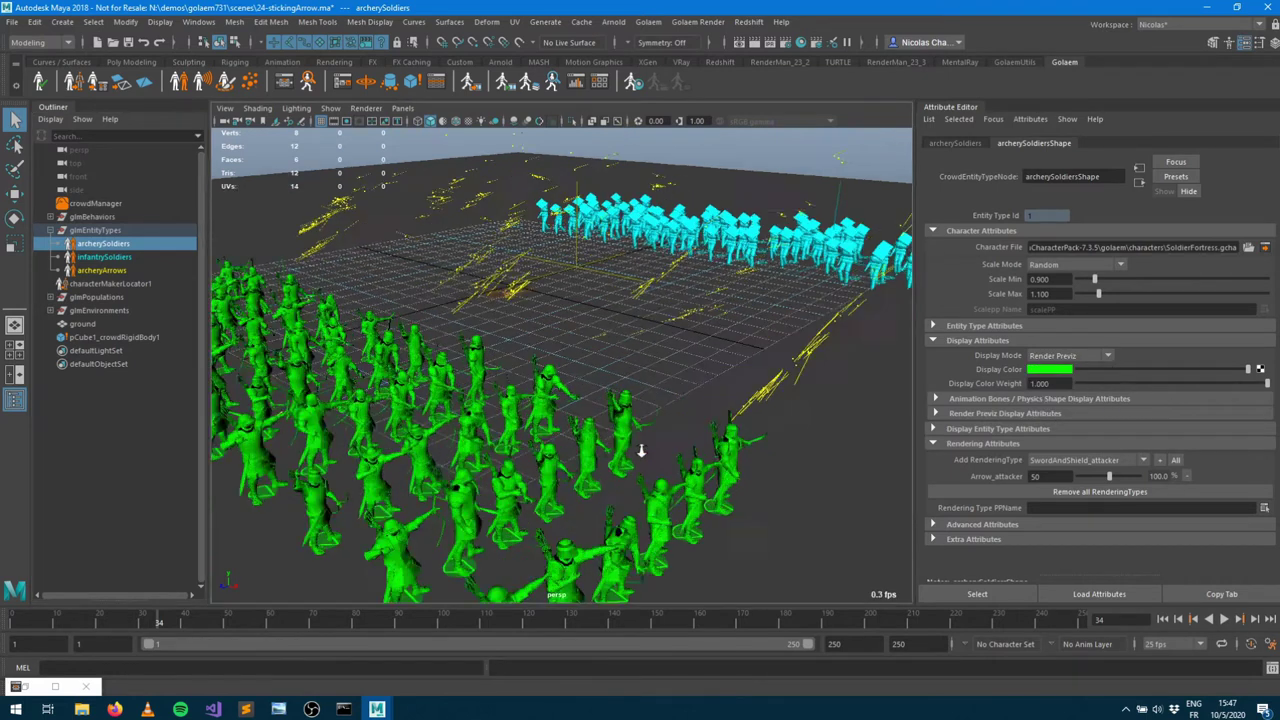
pyautogui.click(1106, 356)
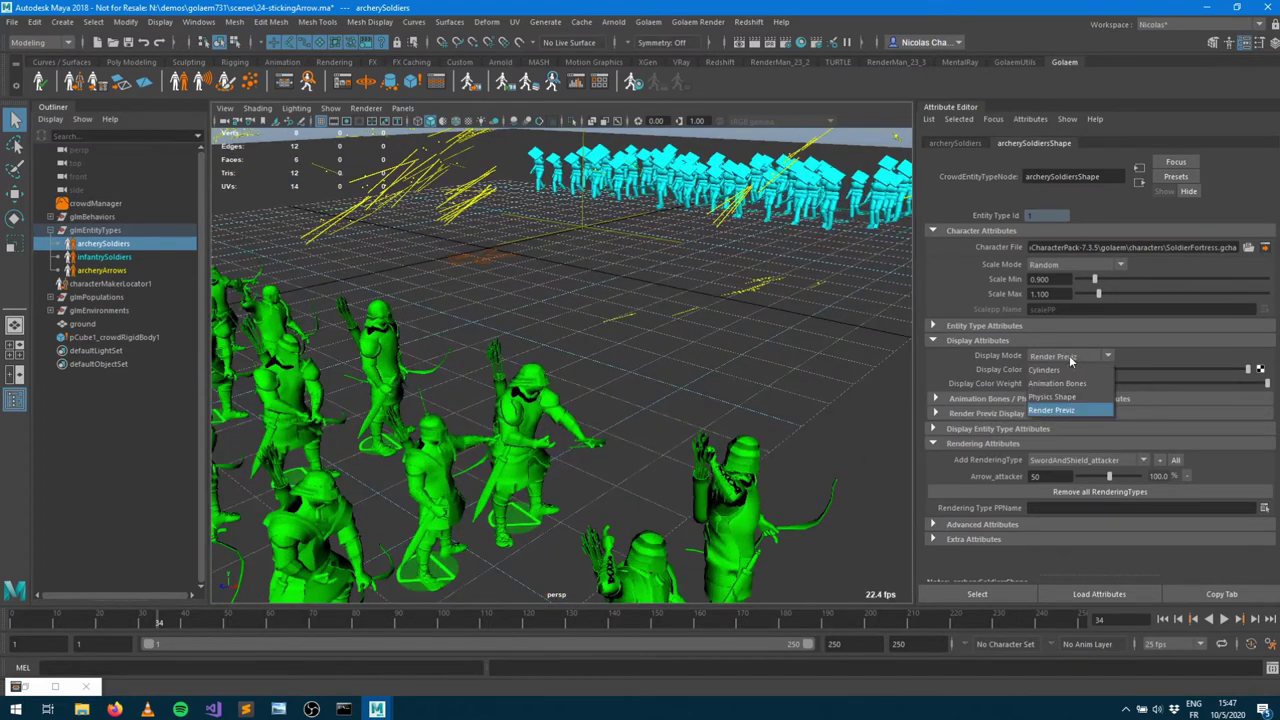
pyautogui.click(1050, 398)
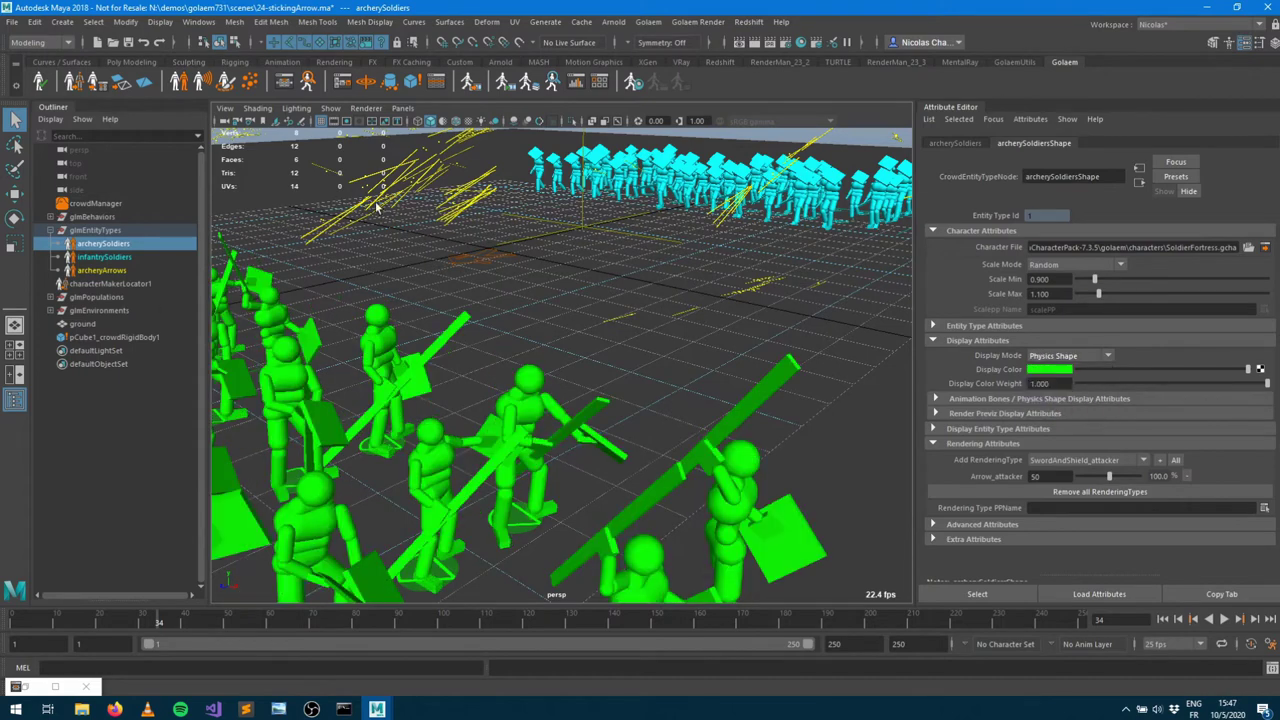
pyautogui.scroll(-6, 612, 380)
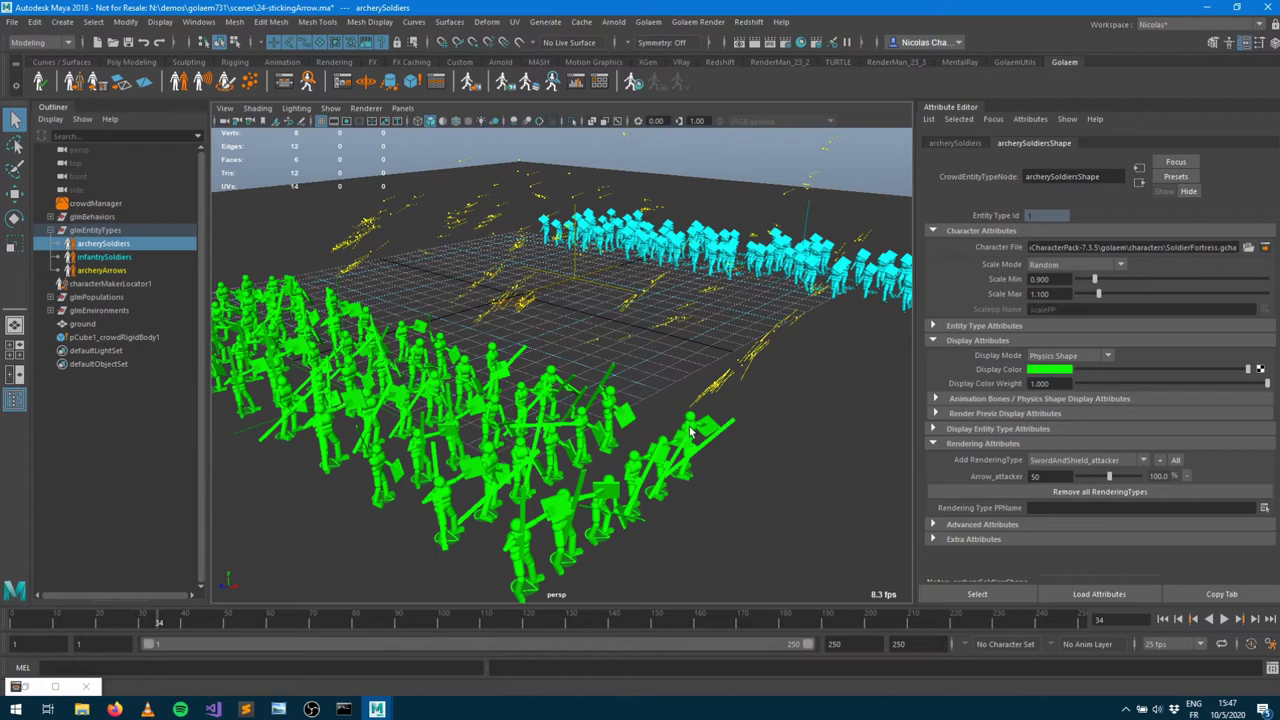
# Inspect the emitArrow behavior's attributes in the archerySoldiersShape graph of the Golaem Behavior Editor
pyautogui.click(282, 86)
pyautogui.click(1019, 251)
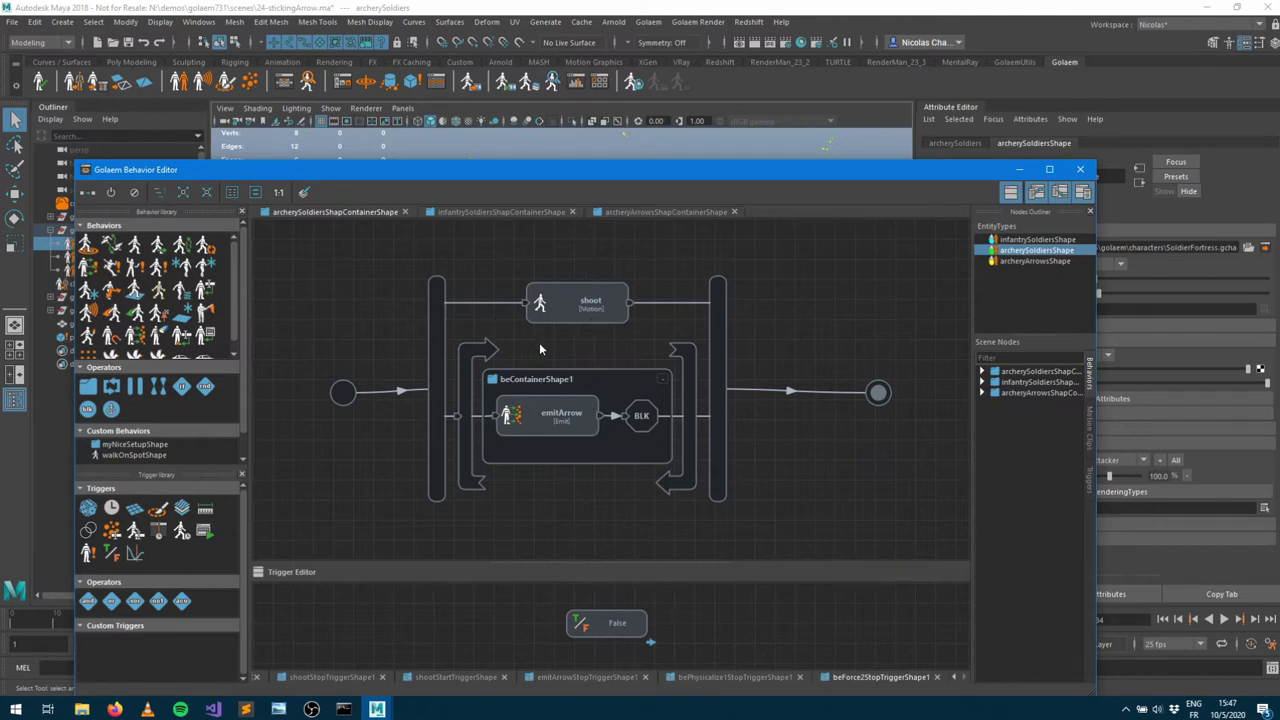
pyautogui.click(546, 430)
pyautogui.moveTo(869, 175); pyautogui.dragTo(462, 270)
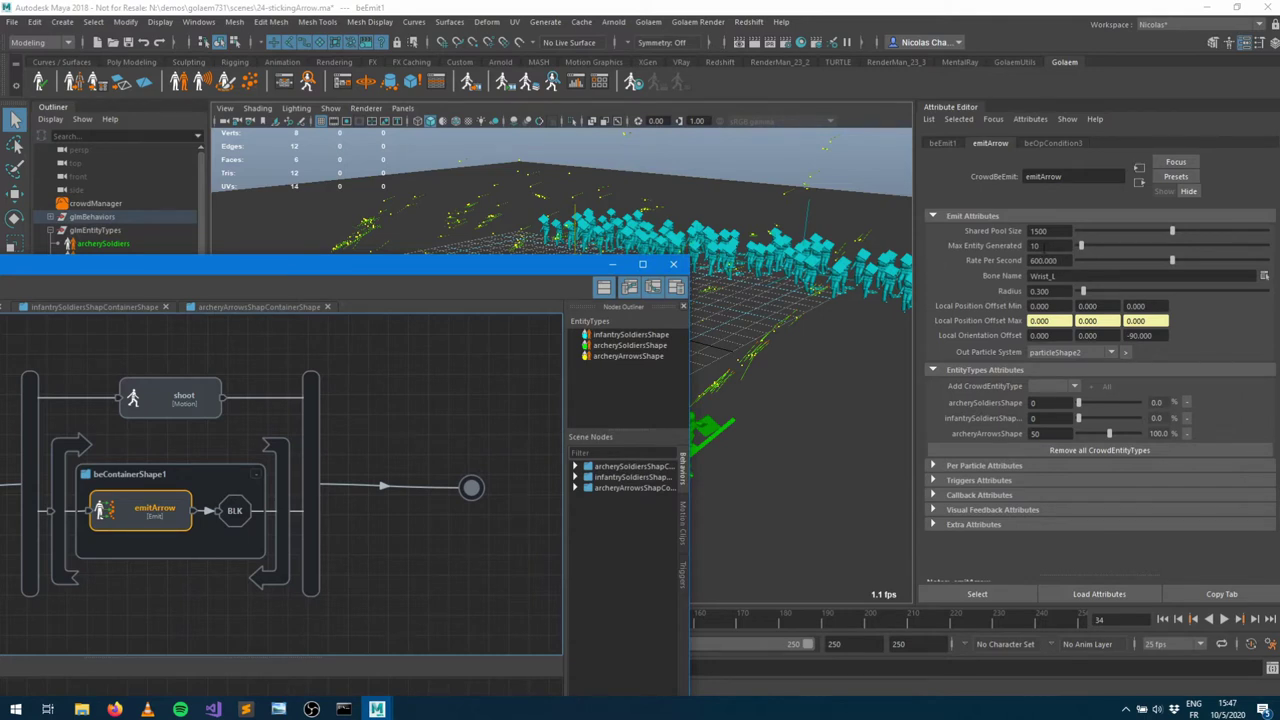
pyautogui.click(612, 264)
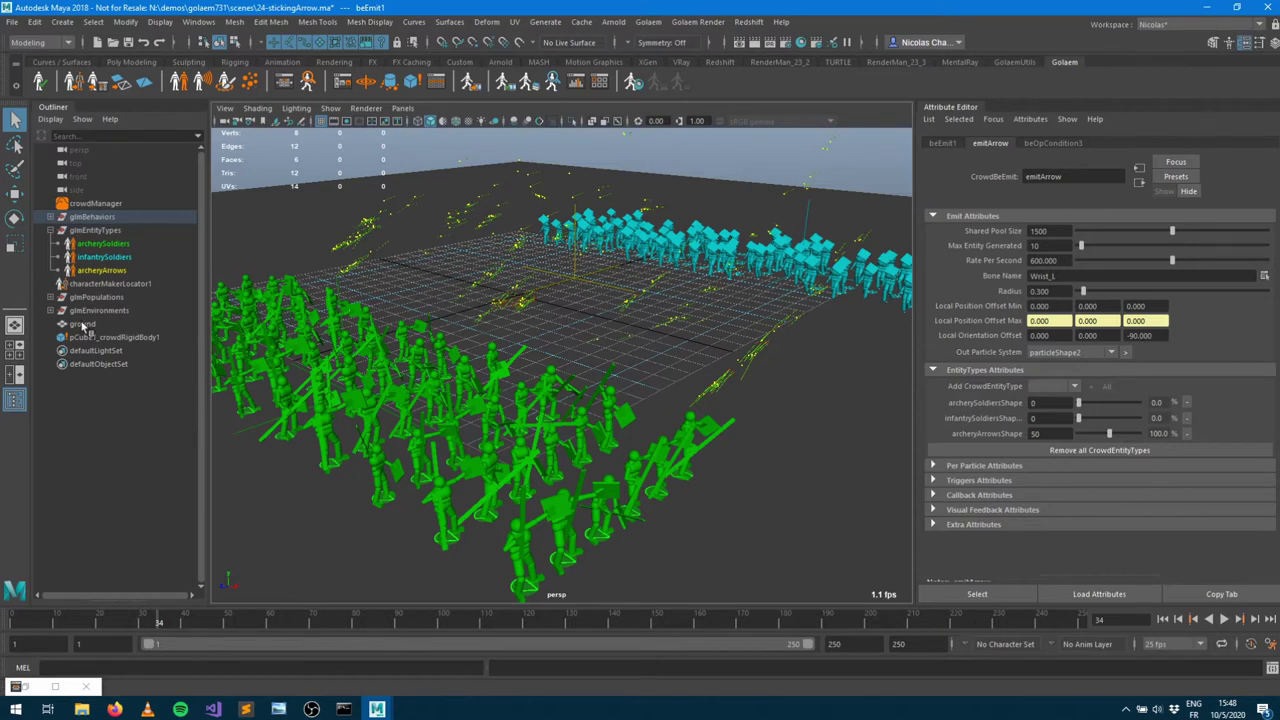
# Review the archeryArrows entity type and the Physicalize and Force behaviors in its behavior graph
pyautogui.click(103, 270)
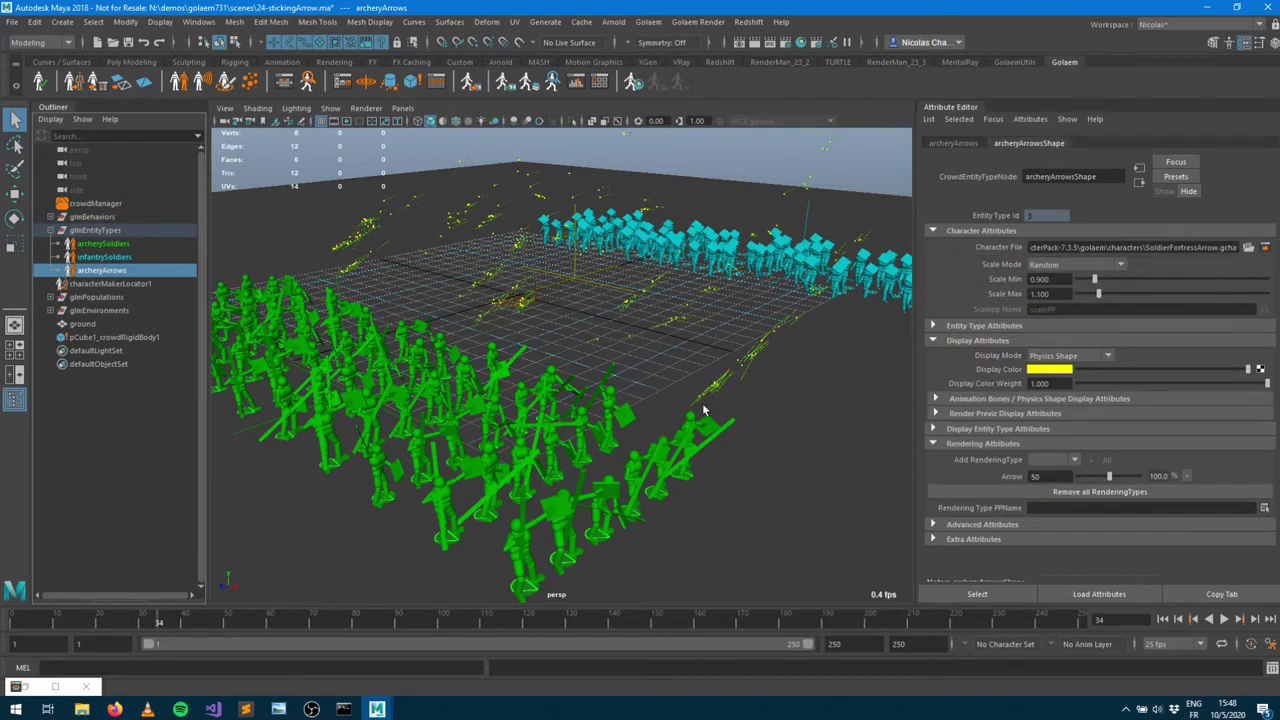
pyautogui.keyDown('alt'); pyautogui.moveTo(745, 377); pyautogui.dragTo(502, 350); pyautogui.keyUp('alt')
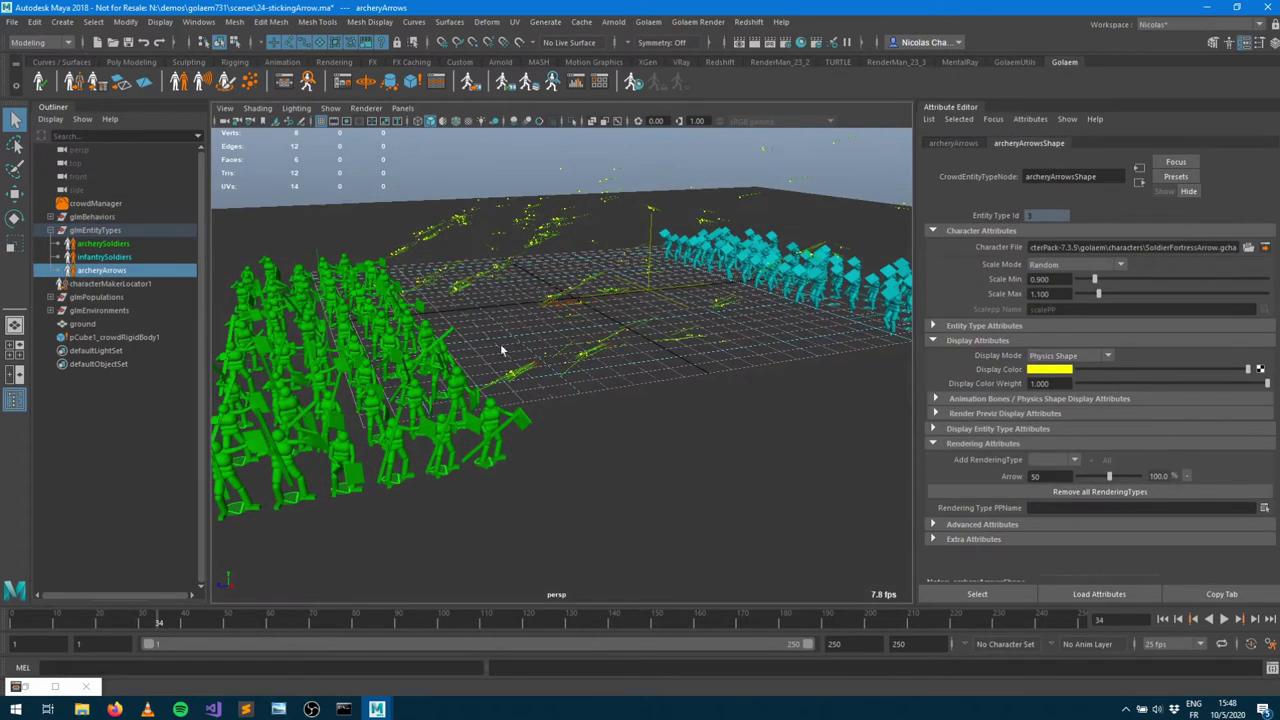
pyautogui.click(290, 81)
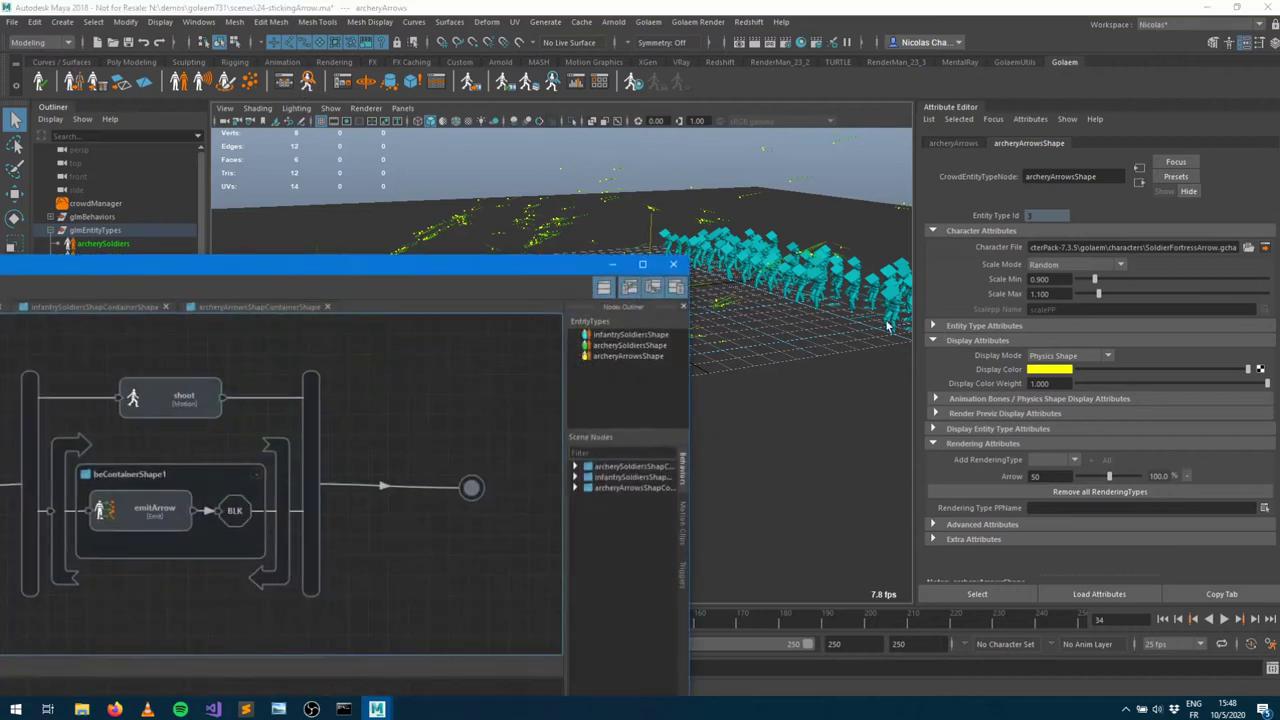
pyautogui.click(620, 356)
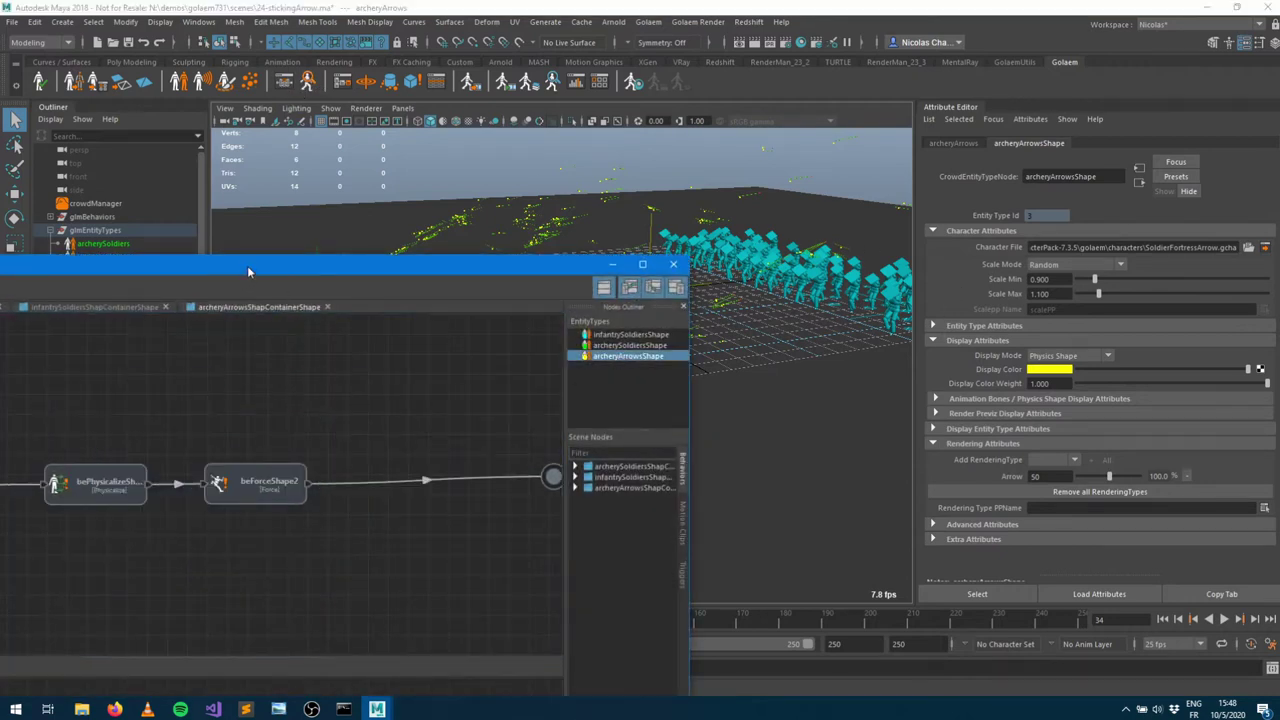
pyautogui.moveTo(248, 270); pyautogui.dragTo(685, 216)
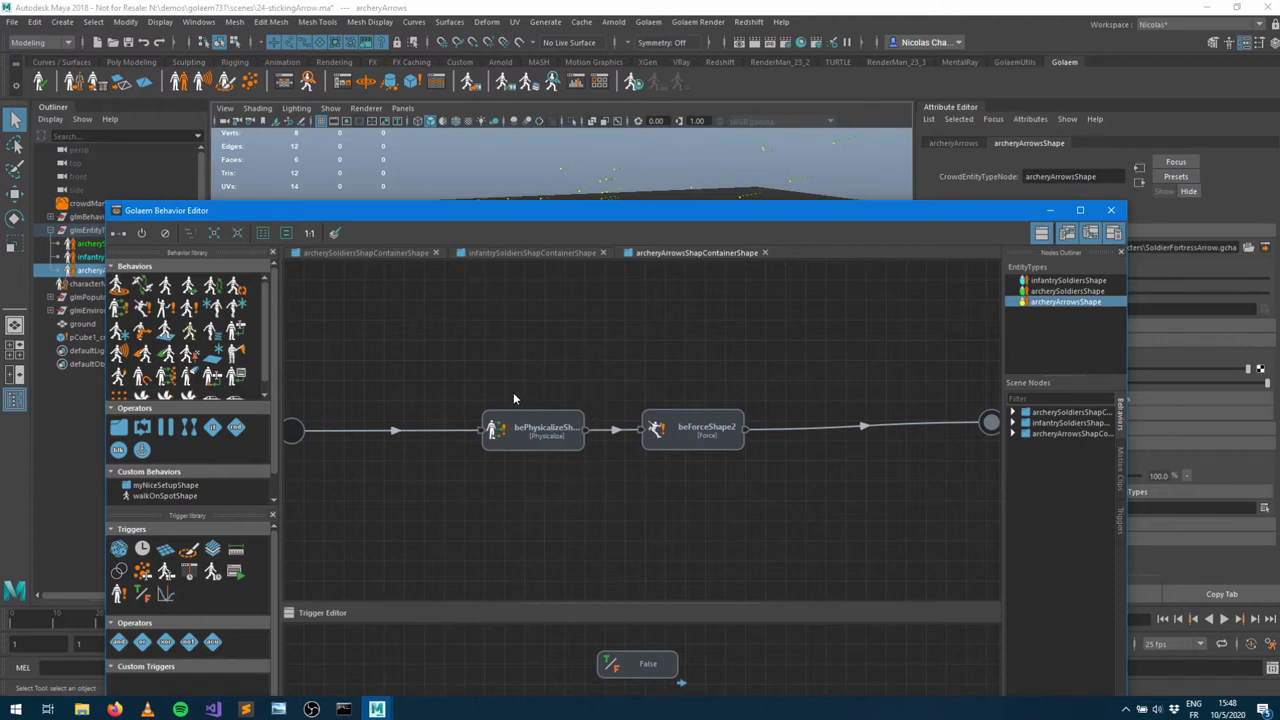
pyautogui.click(535, 448)
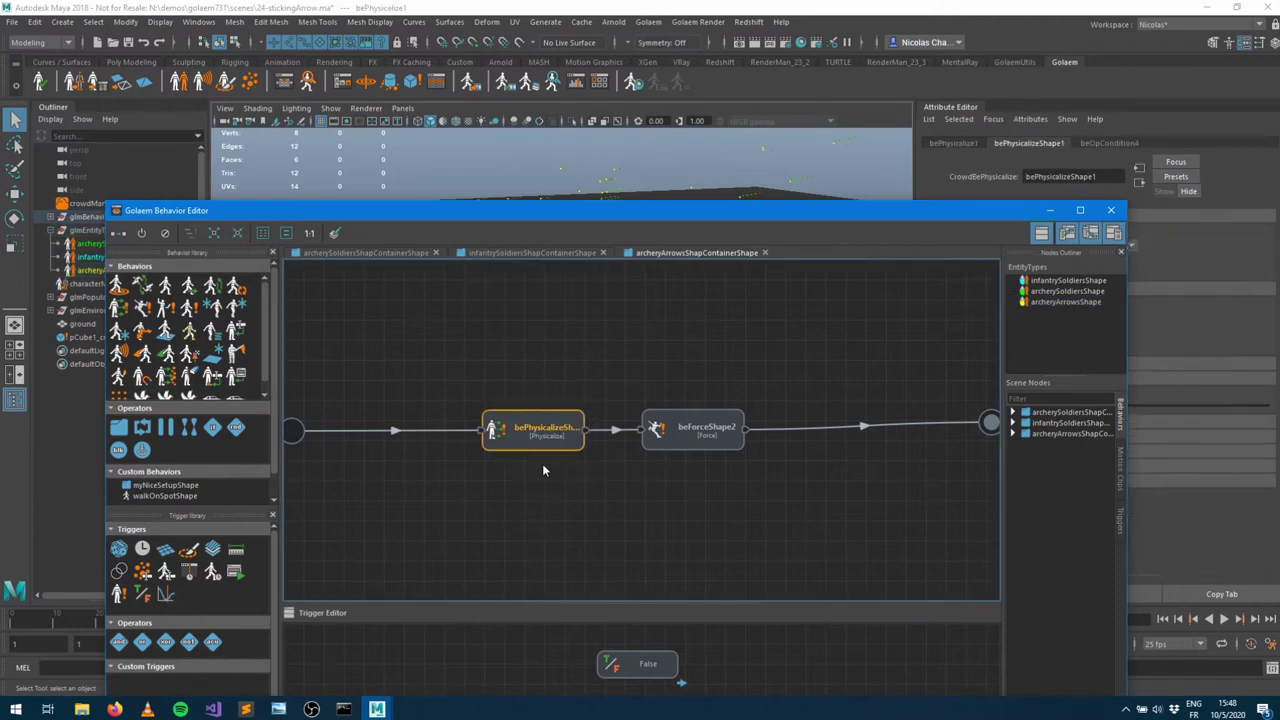
pyautogui.click(700, 440)
pyautogui.moveTo(877, 215); pyautogui.dragTo(522, 467)
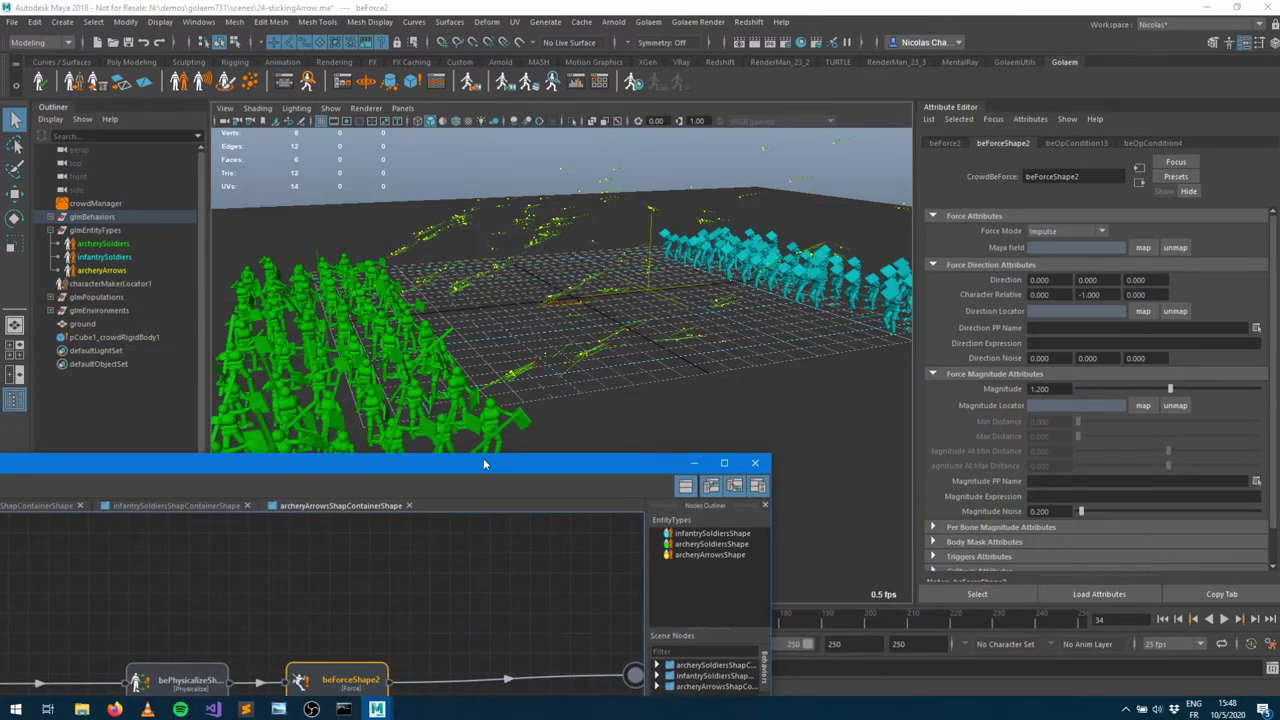
# Examine the walk motion and adjustLeftArm SetBone behaviors in the infantrySoldiersShape graph
pyautogui.click(706, 533)
pyautogui.moveTo(456, 477); pyautogui.dragTo(460, 208)
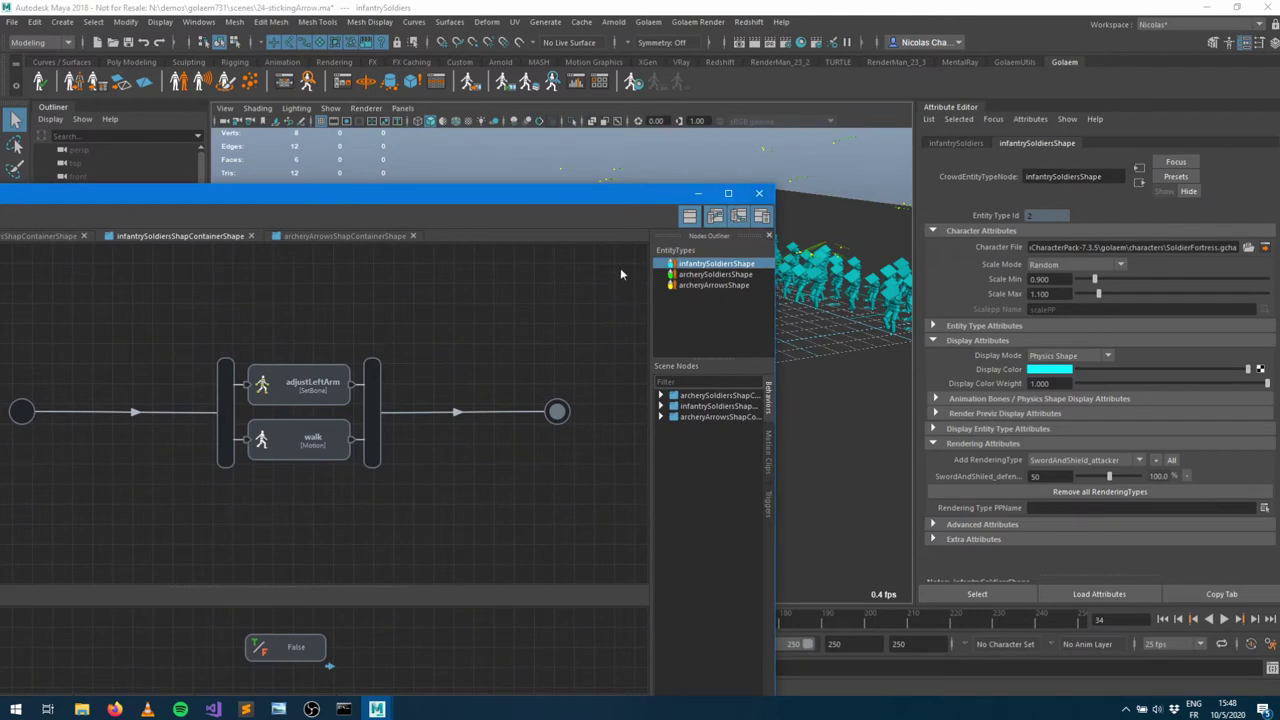
pyautogui.click(283, 453)
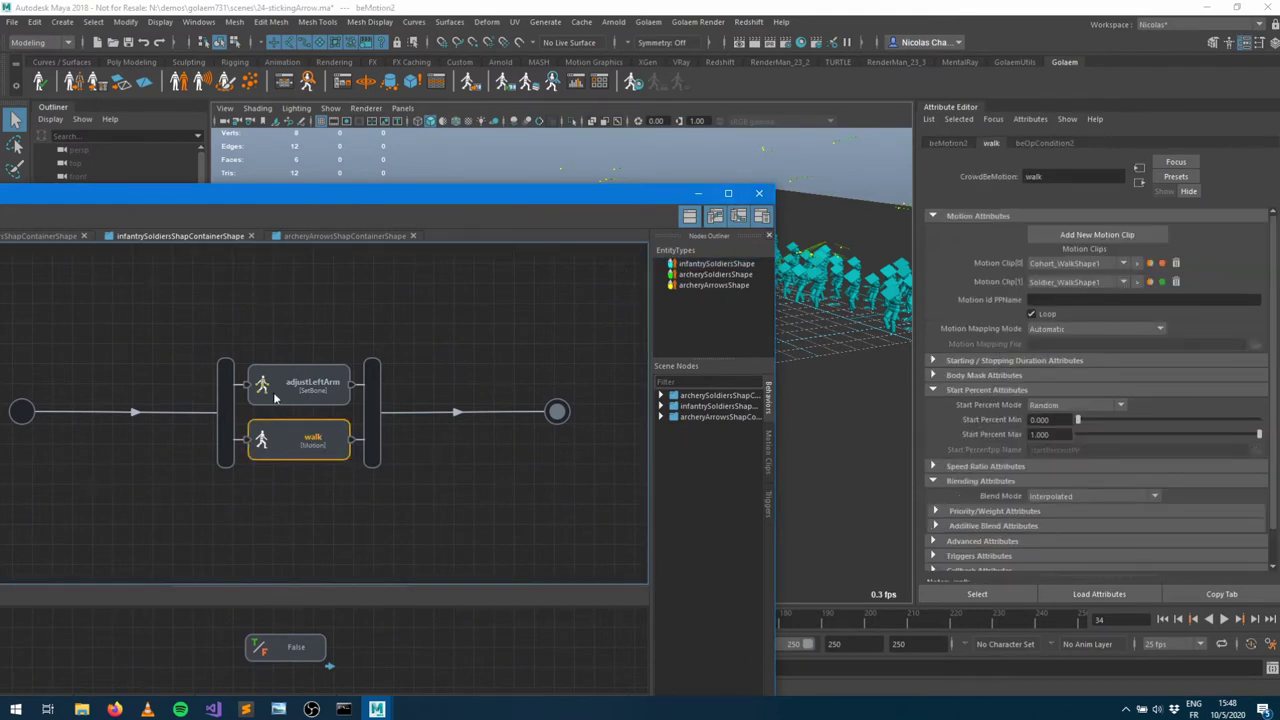
pyautogui.click(268, 392)
pyautogui.moveTo(571, 198); pyautogui.dragTo(242, 212)
# Play the crowd simulation to check the infantry soldiers' raised shields against the adjustLeftArm bone expressions, stopping at frame 96
pyautogui.click(1224, 619)
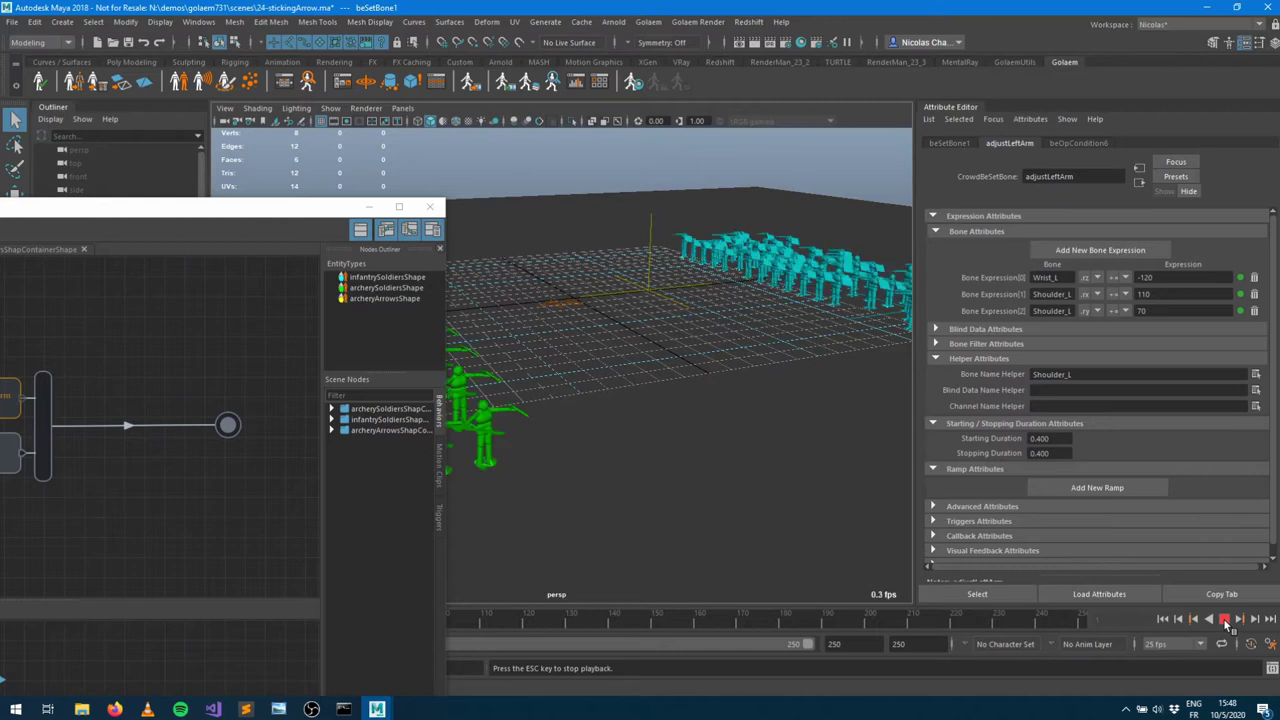
pyautogui.click(1224, 619)
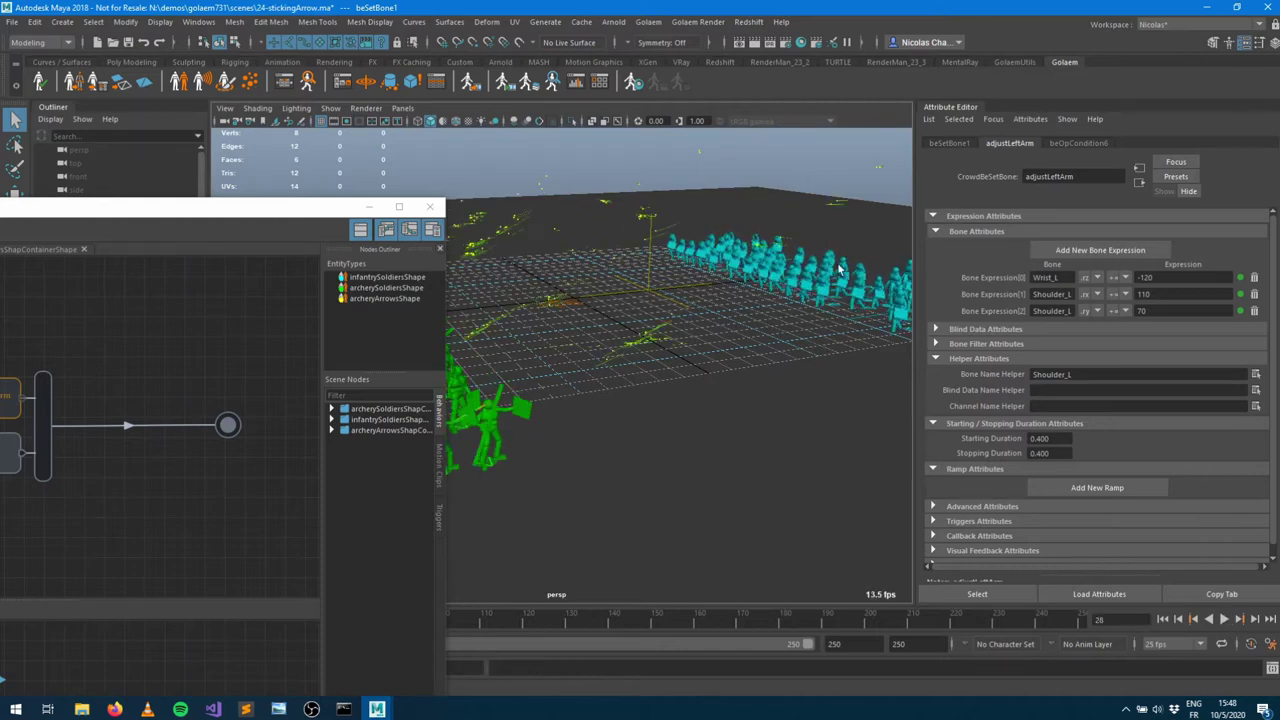
pyautogui.click(130, 206)
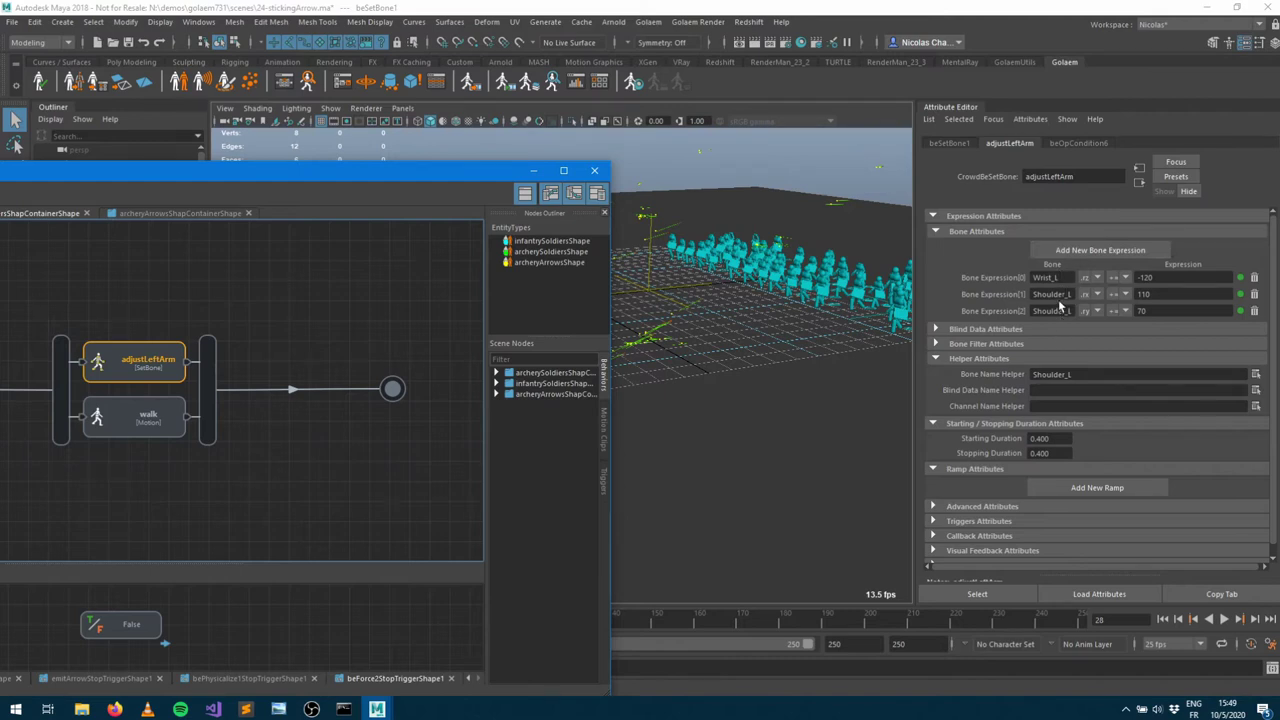
pyautogui.keyDown('alt'); pyautogui.moveTo(827, 332); pyautogui.dragTo(803, 364); pyautogui.keyUp('alt')
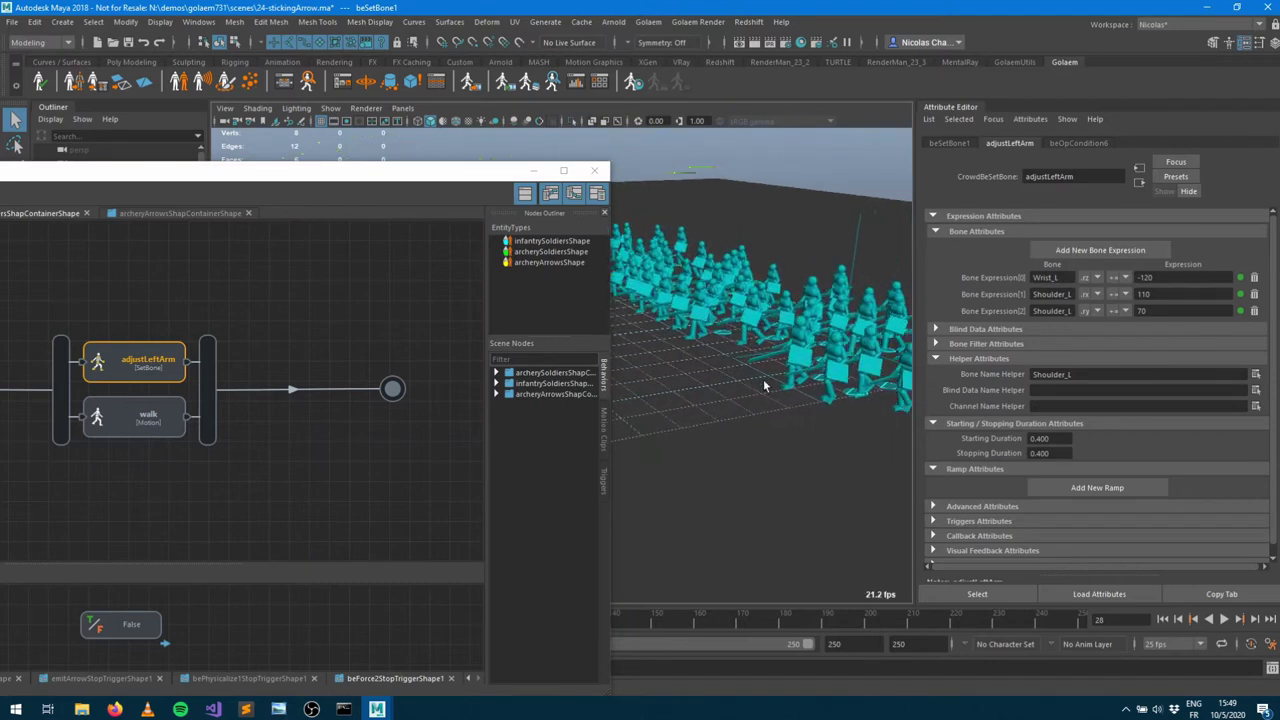
pyautogui.click(1224, 620)
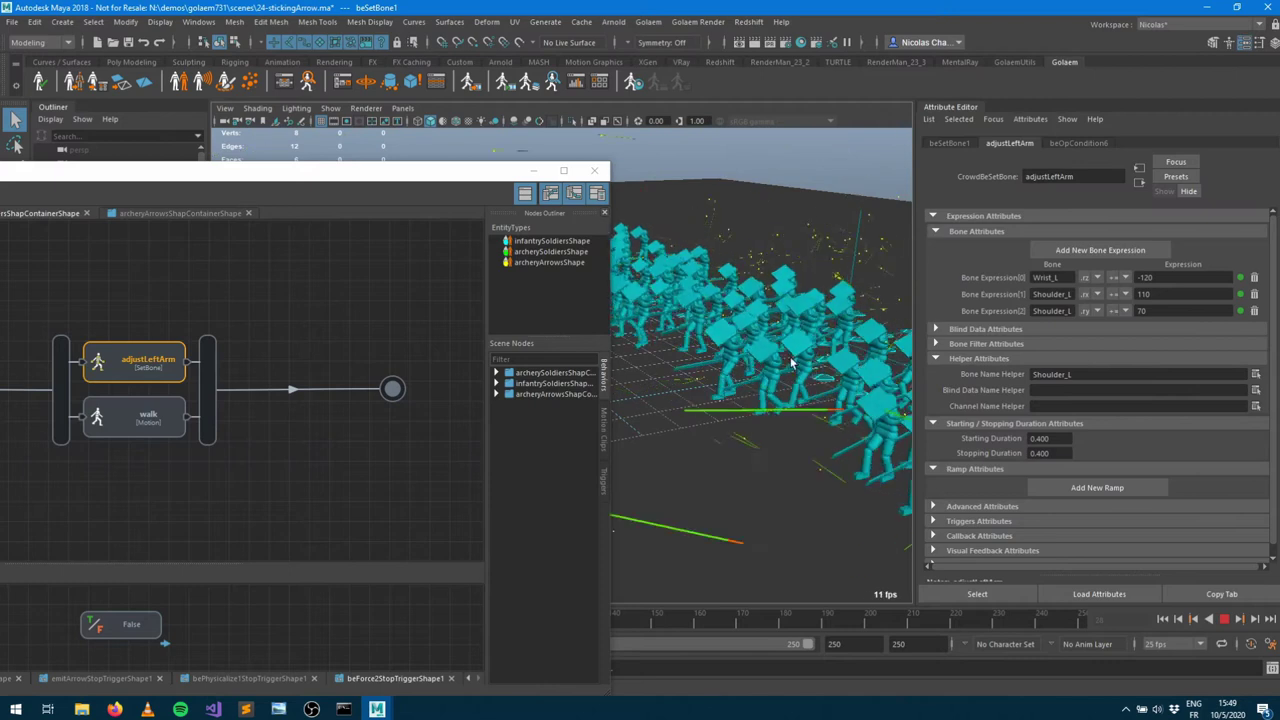
pyautogui.click(1224, 620)
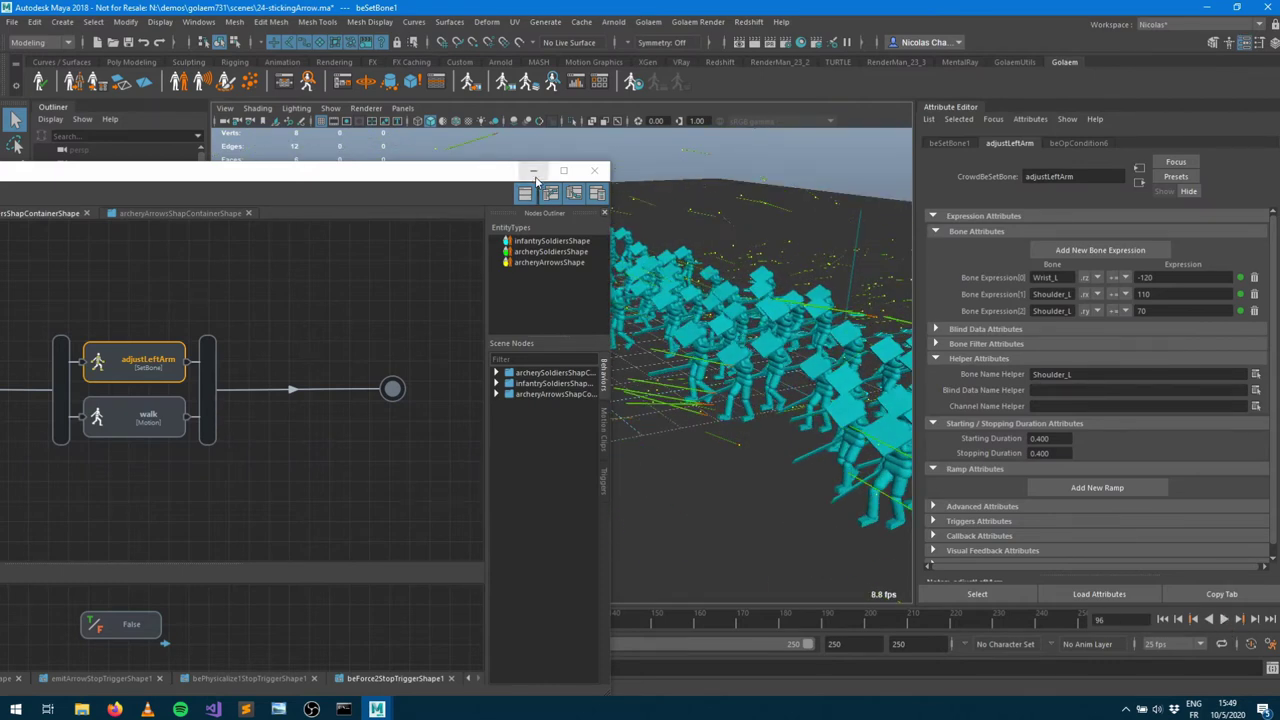
pyautogui.click(534, 172)
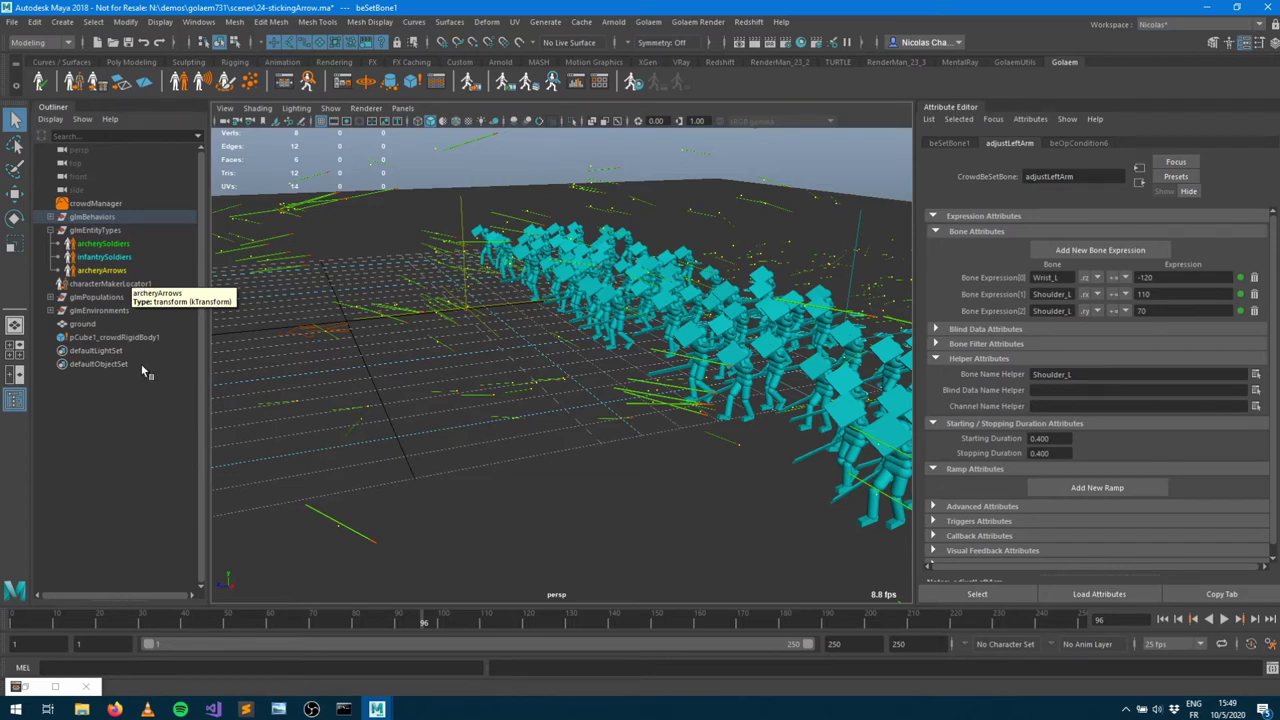
# Set the Master / Slave Level of the archeryArrows entity type to 1 in its advanced attributes
pyautogui.click(107, 271)
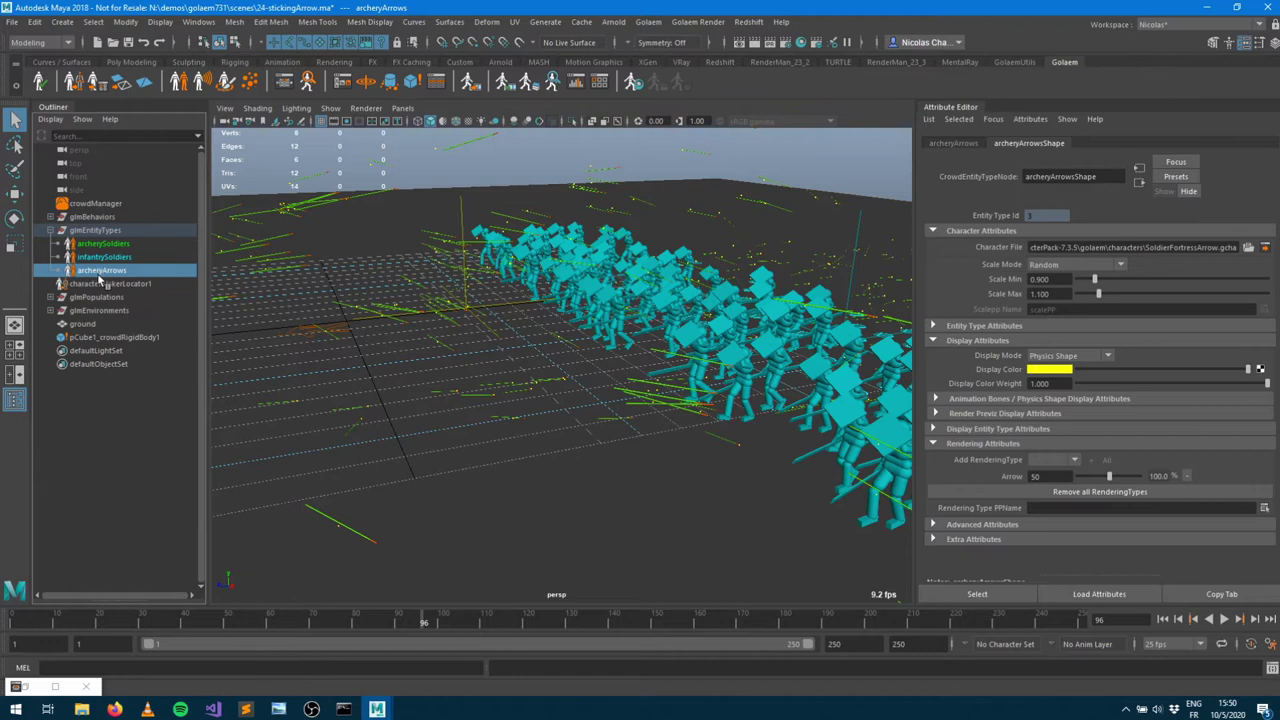
pyautogui.click(990, 525)
pyautogui.scroll(-2, 1000, 530)
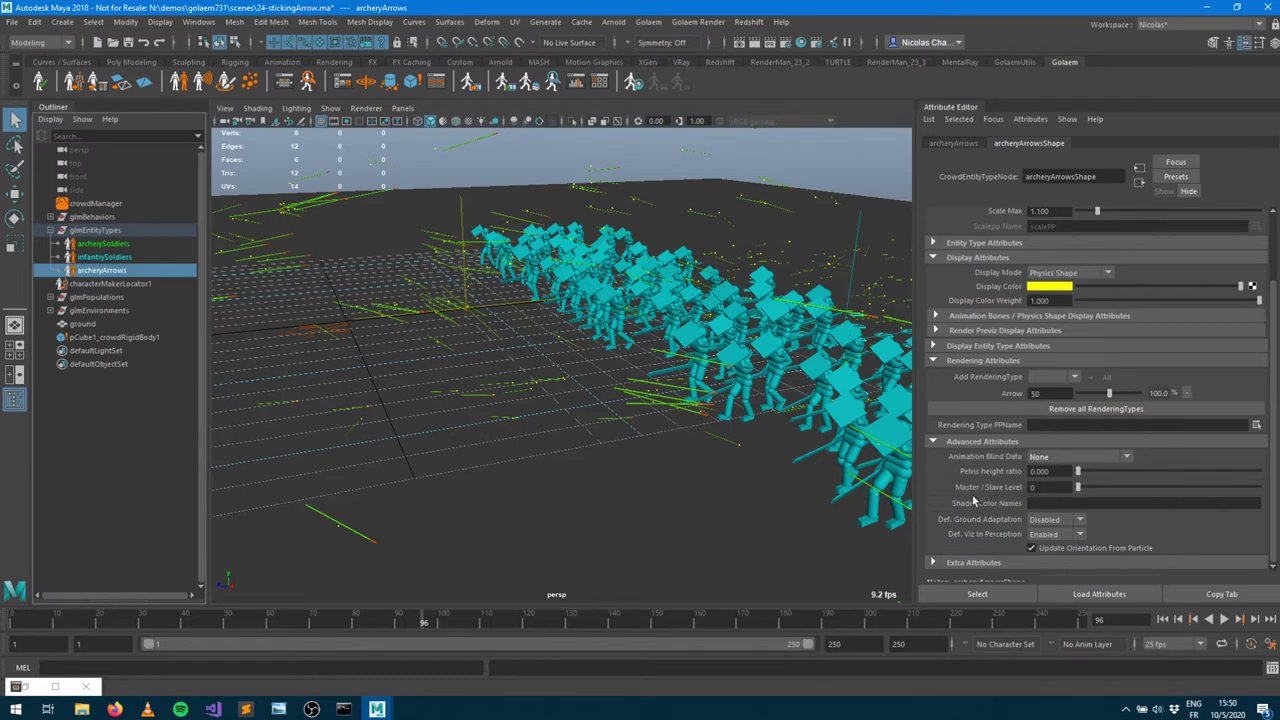
pyautogui.click(1047, 487)
pyautogui.write('1')
pyautogui.press('Tab')
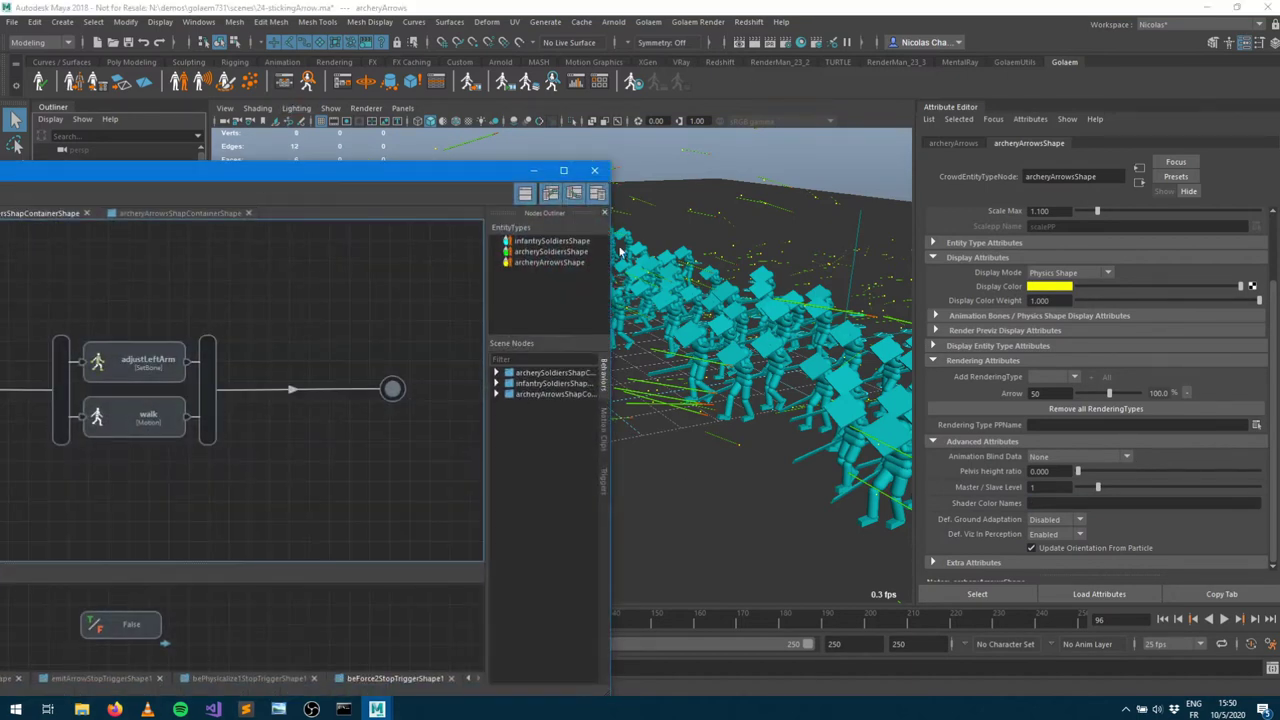
# Insert a Master-Slave behavior after beForceShape2 in the archeryArrowsShape graph and align it with the other behaviors
pyautogui.click(533, 262)
pyautogui.moveTo(263, 171); pyautogui.dragTo(688, 140)
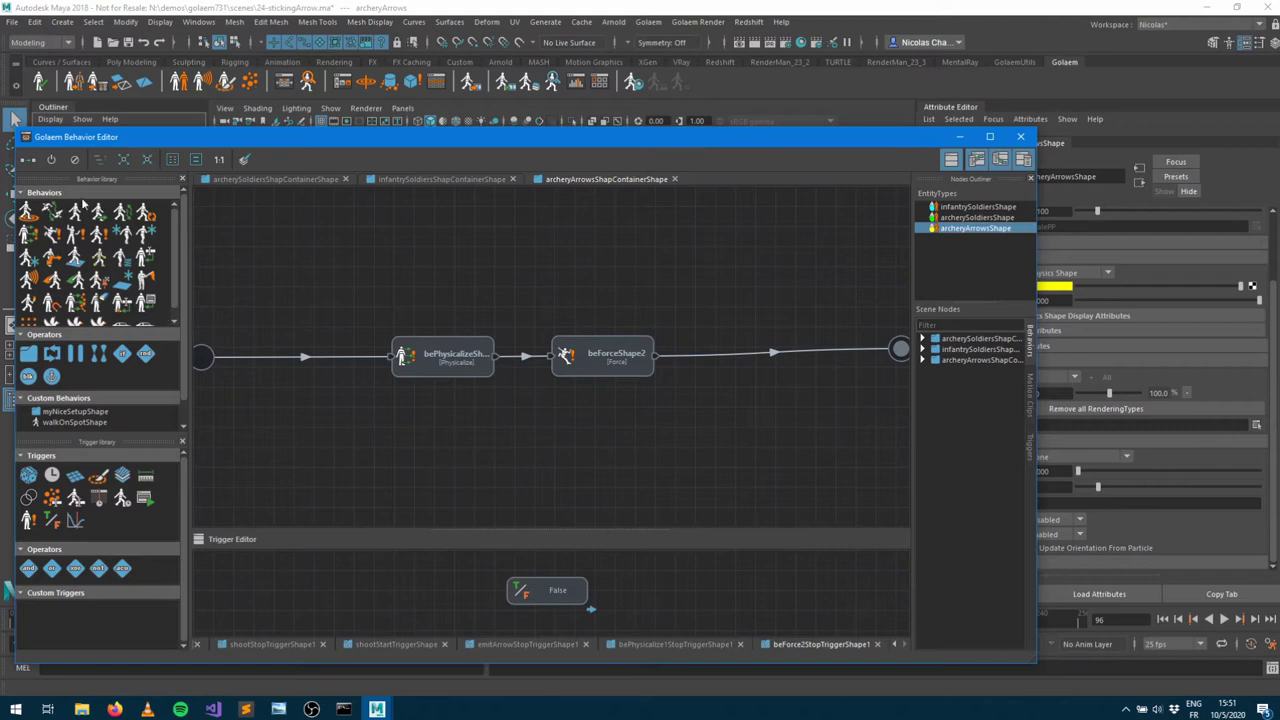
pyautogui.moveTo(50, 305); pyautogui.dragTo(772, 350)
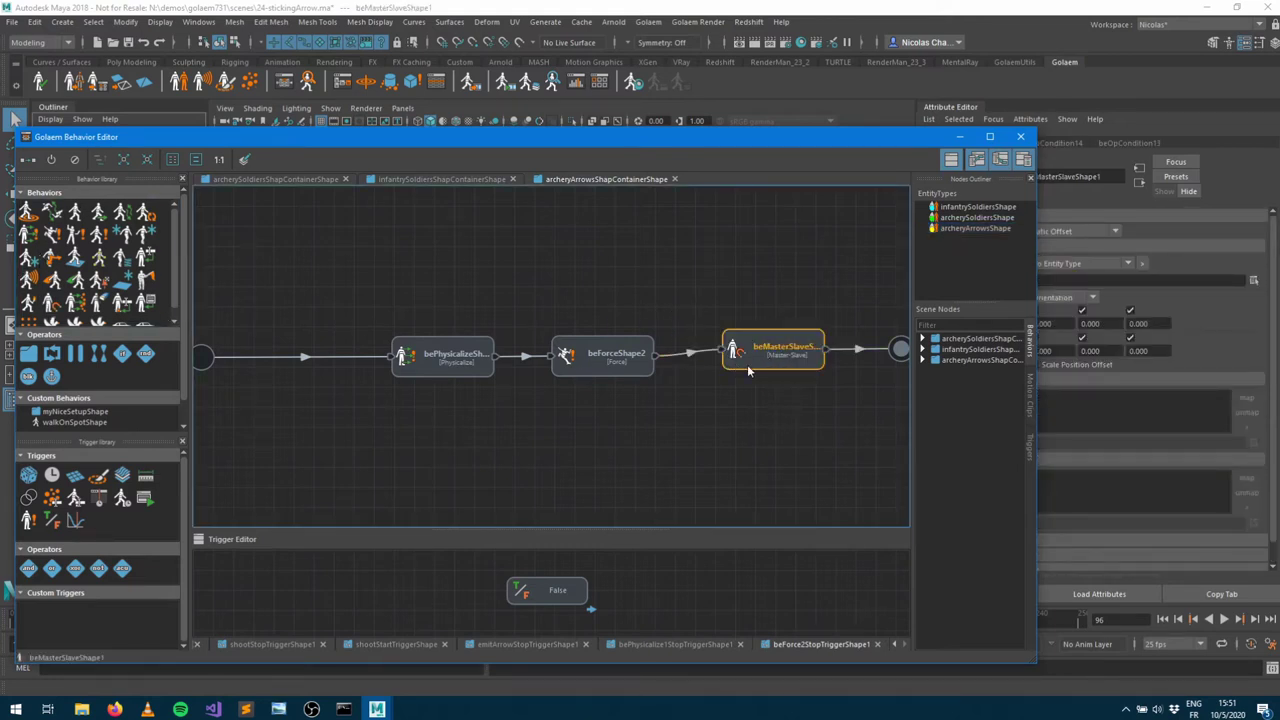
pyautogui.click(598, 369)
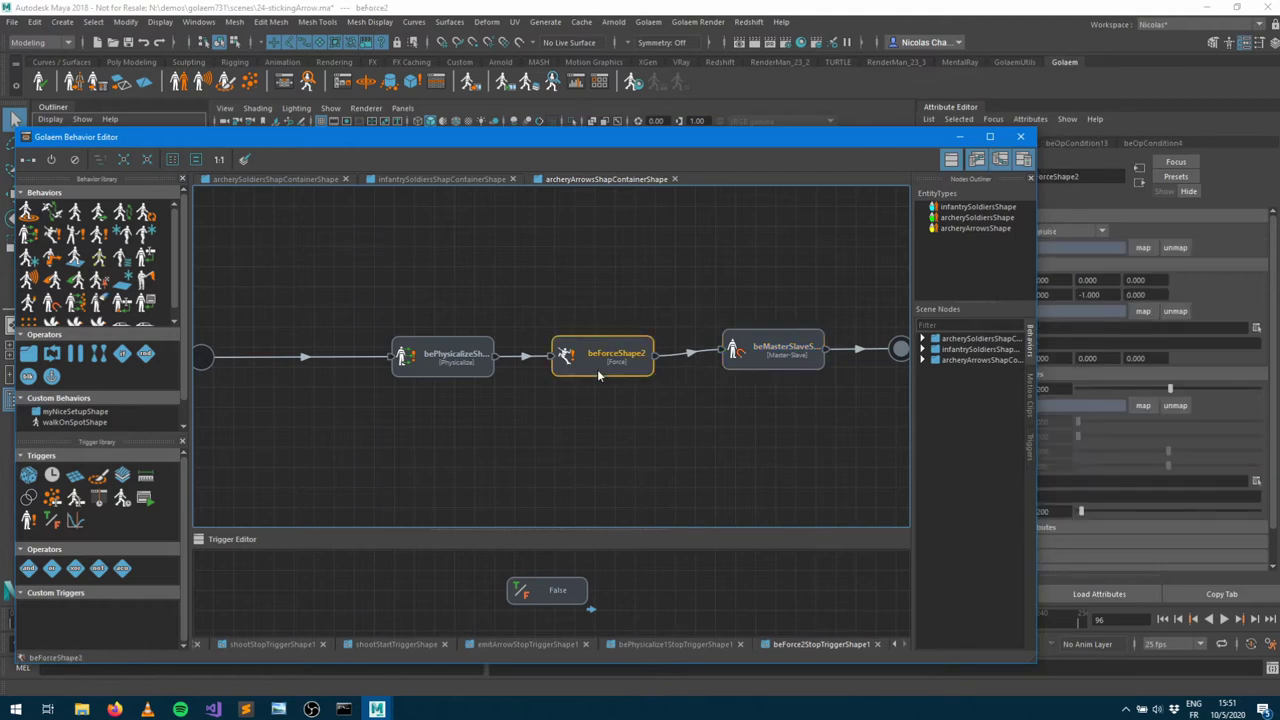
pyautogui.click(765, 362)
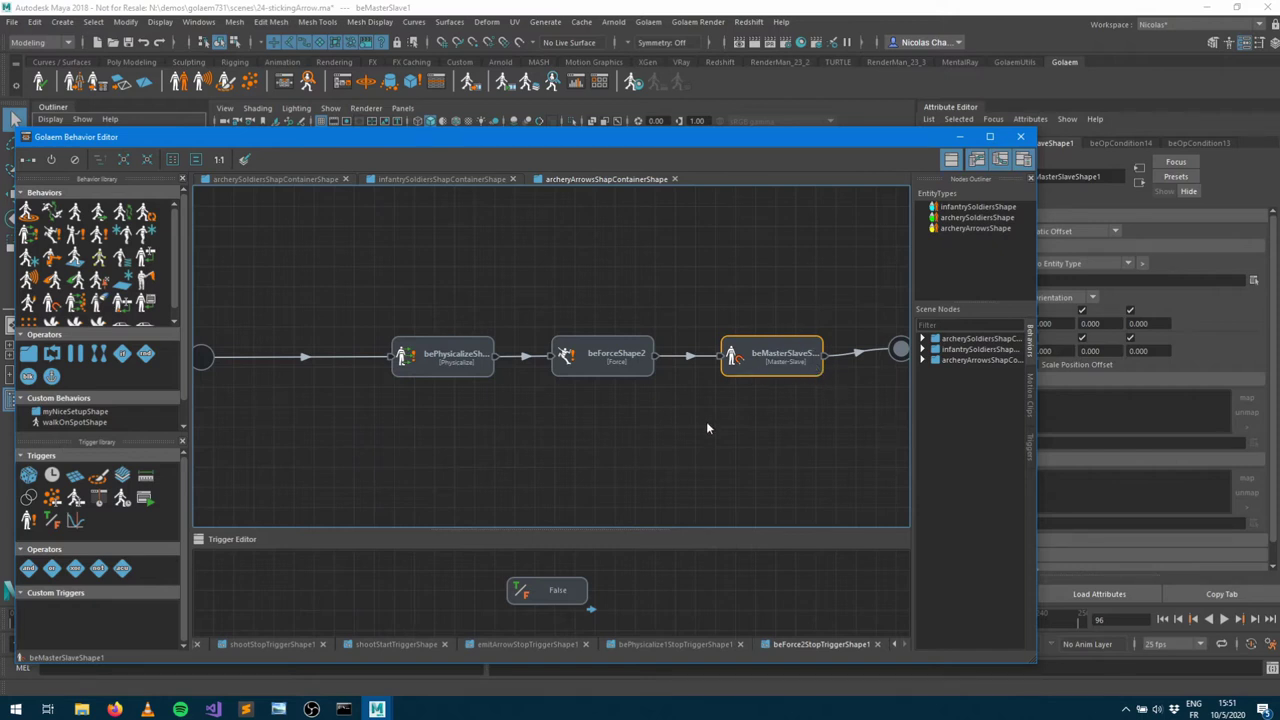
pyautogui.click(633, 374)
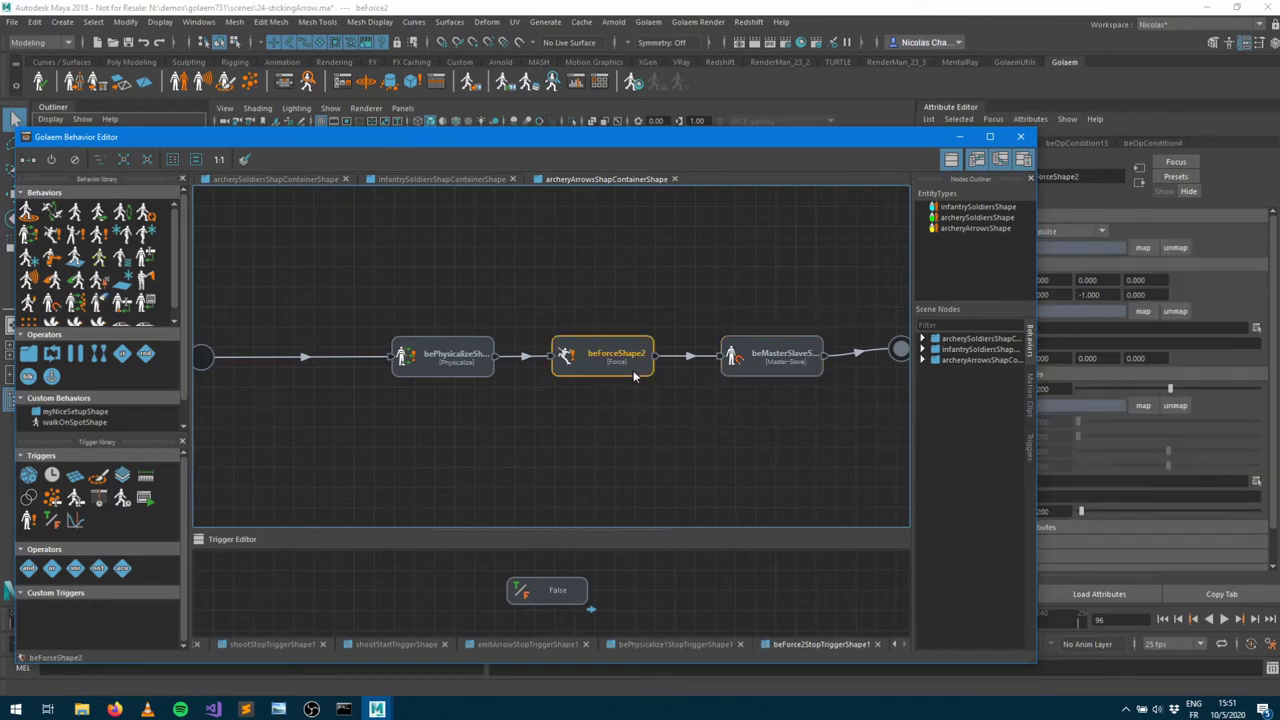
# Open the stop trigger graph of beForceShape2 and close all the other open trigger graphs
pyautogui.moveTo(733, 136); pyautogui.dragTo(679, 410)
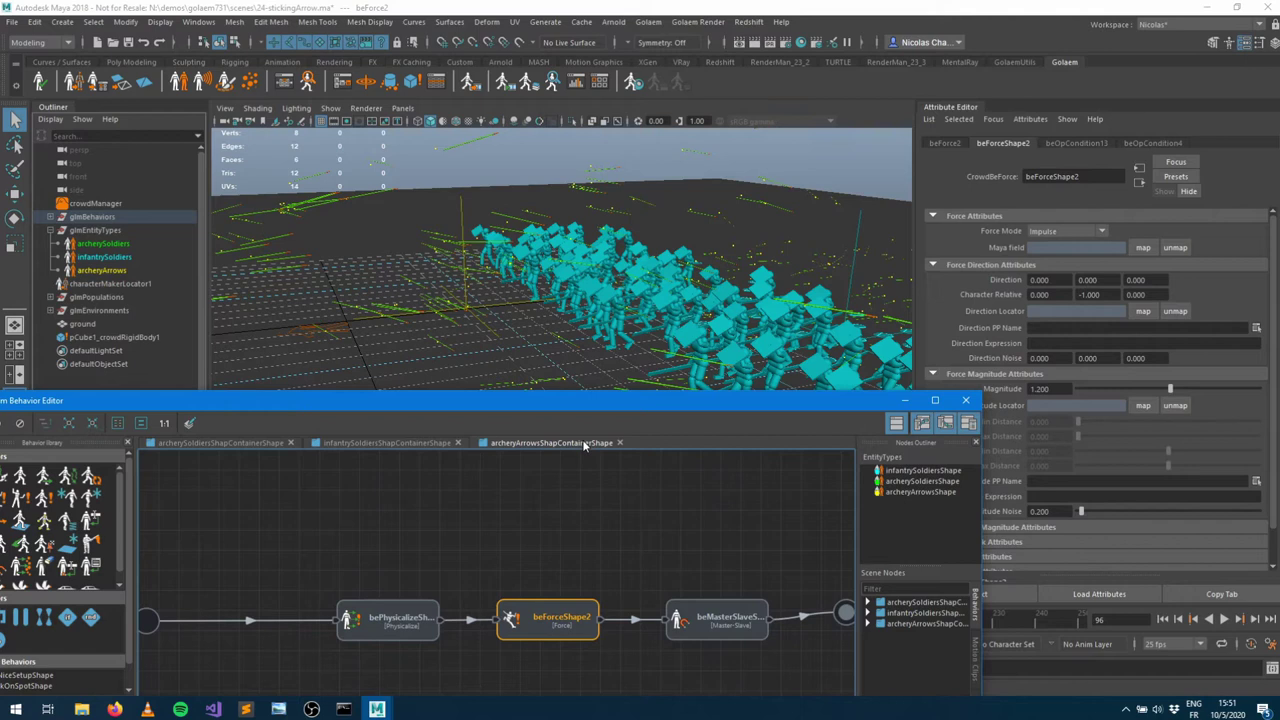
pyautogui.moveTo(584, 394); pyautogui.dragTo(585, 225)
pyautogui.click(587, 383)
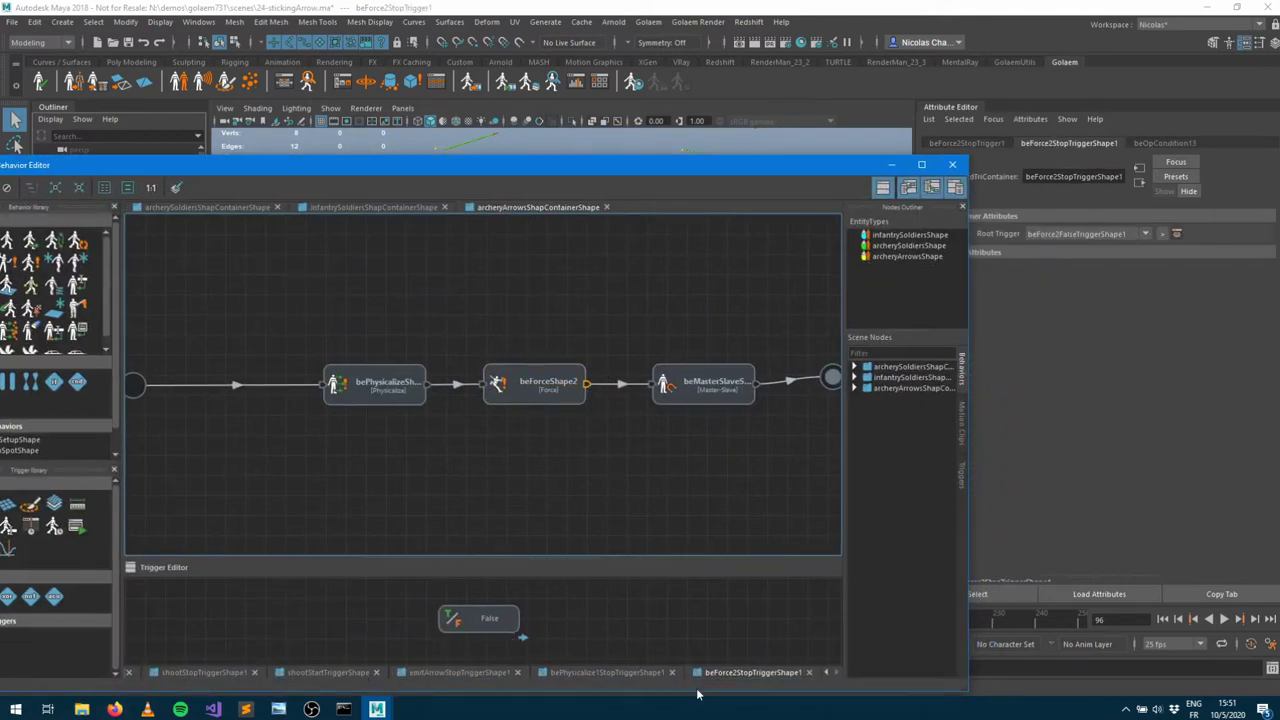
pyautogui.click(672, 672)
pyautogui.click(640, 672)
pyautogui.click(497, 672)
pyautogui.click(375, 672)
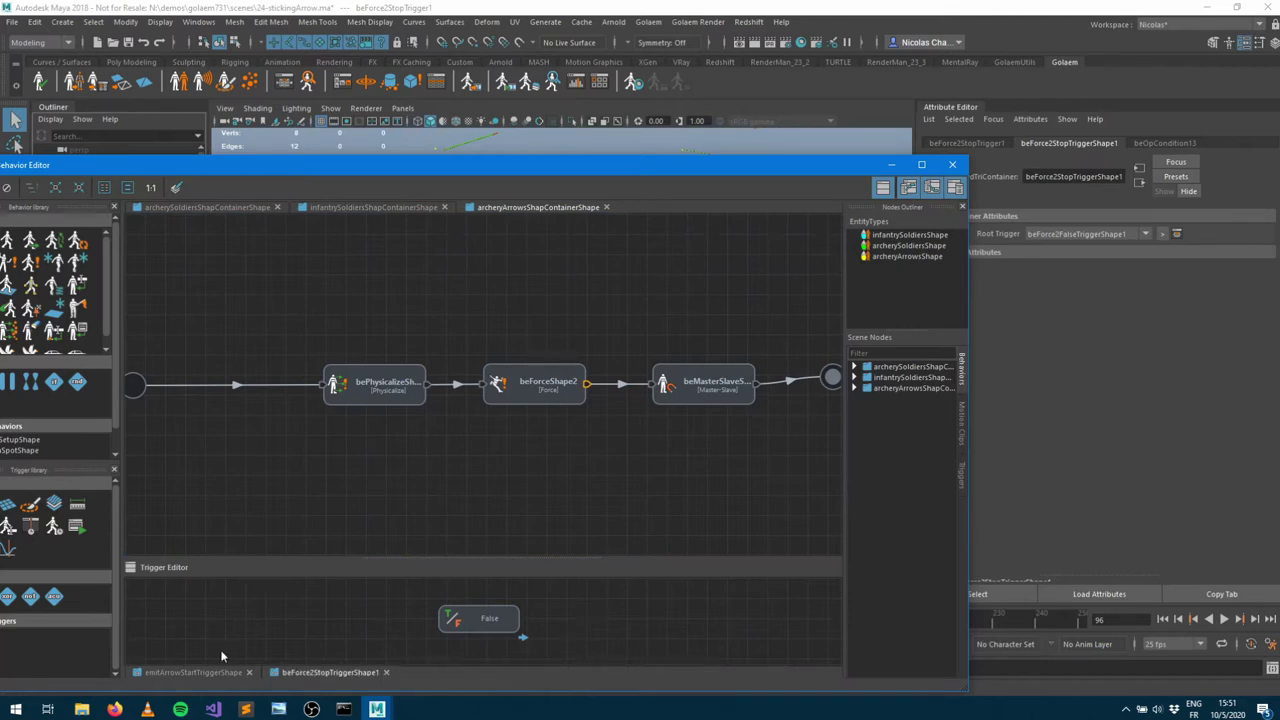
pyautogui.click(249, 672)
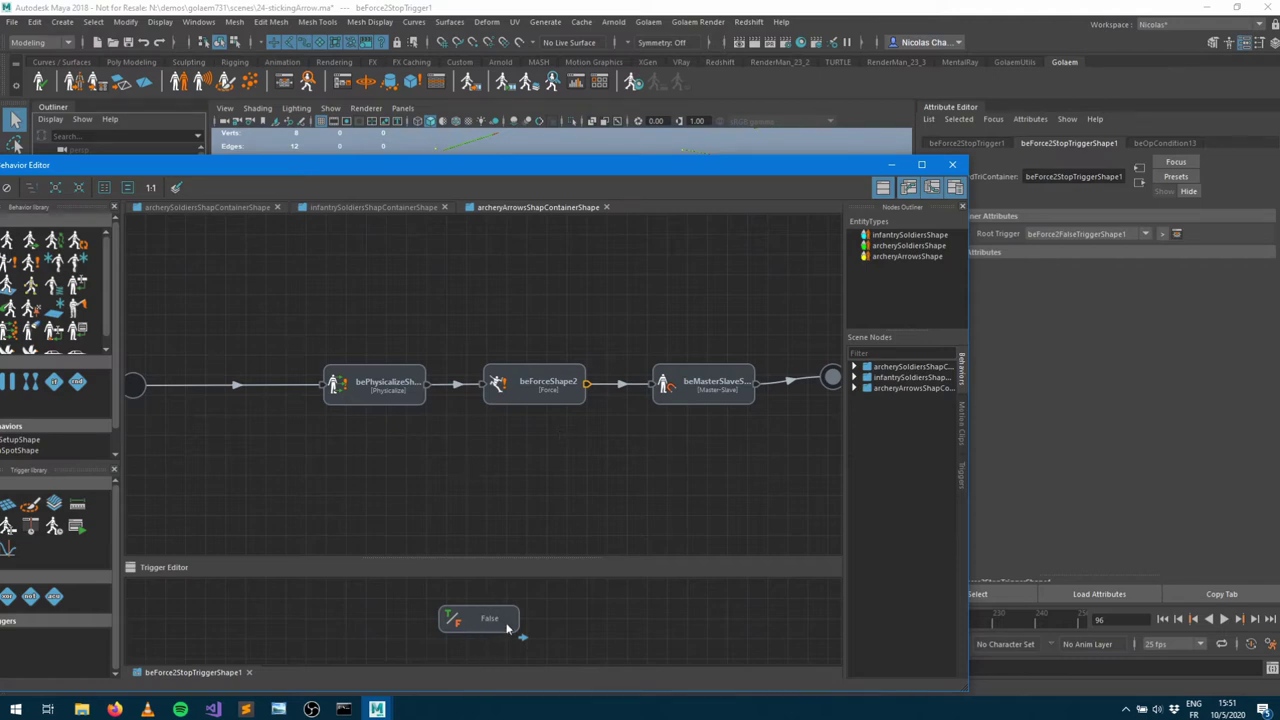
# Examine the start trigger and the attributes of the Master-Slave behavior in the archeryArrowsShape graph
pyautogui.click(652, 389)
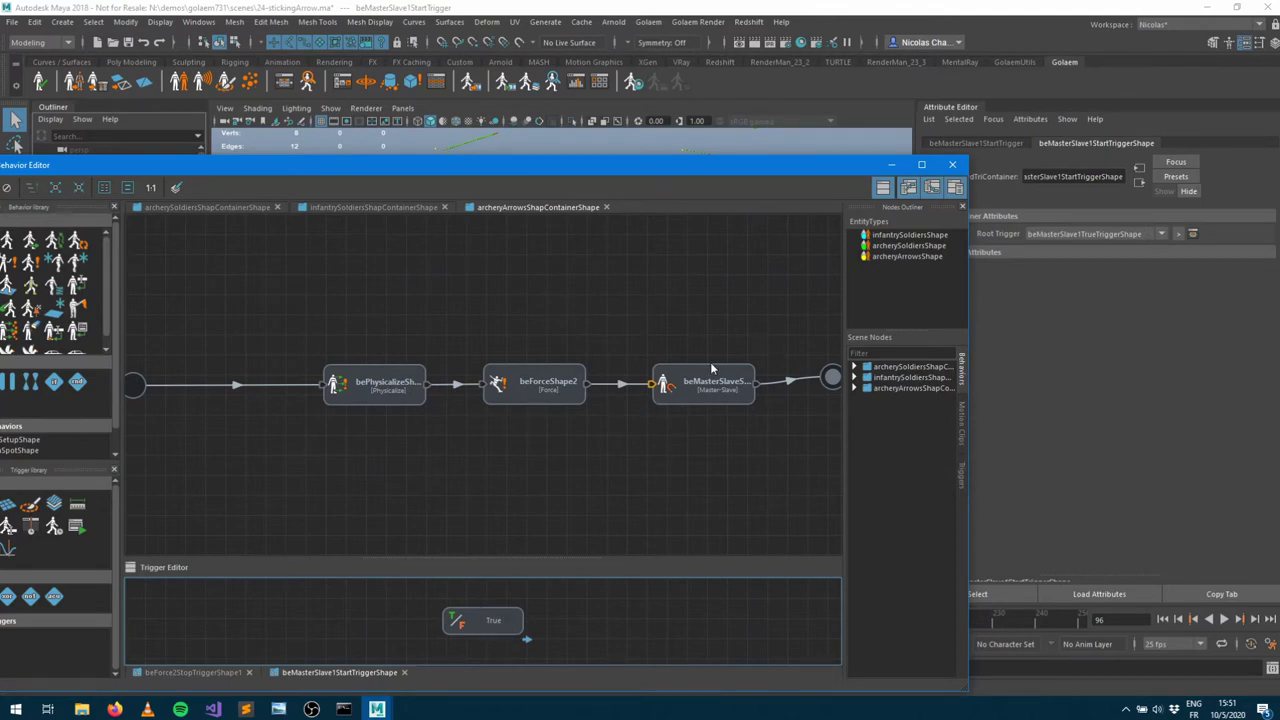
pyautogui.click(686, 397)
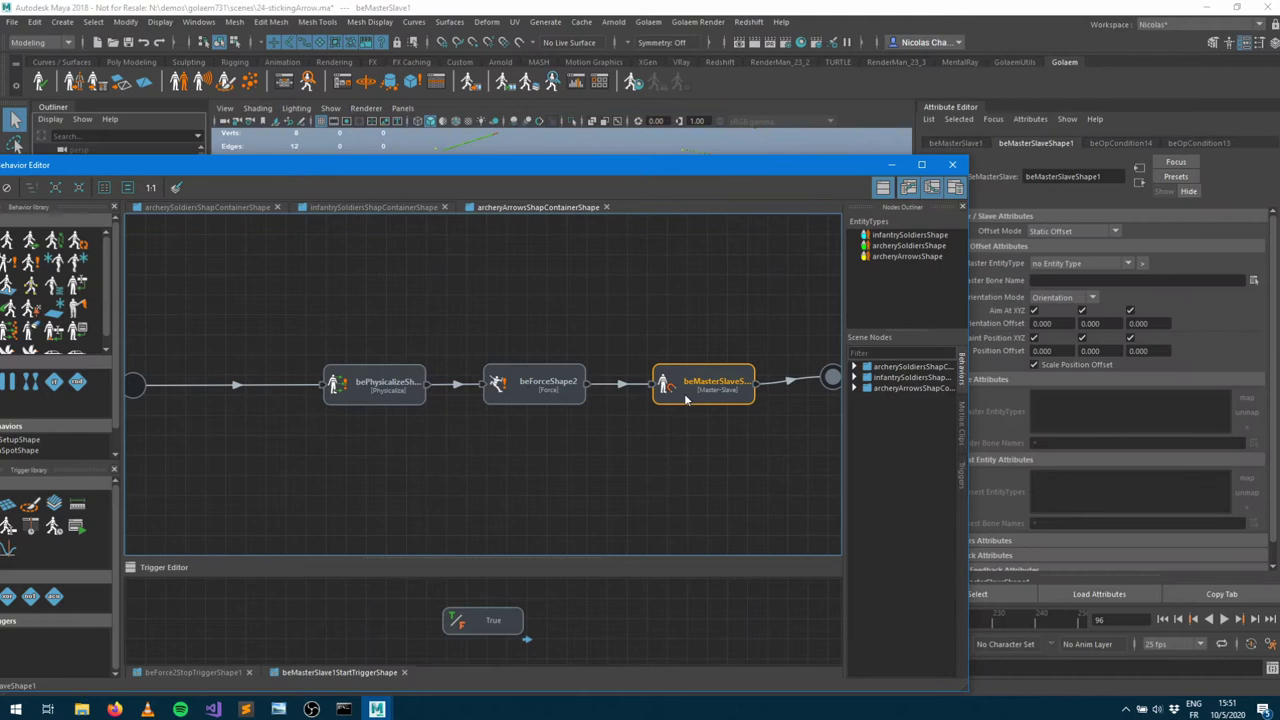
pyautogui.moveTo(723, 166); pyautogui.dragTo(625, 407)
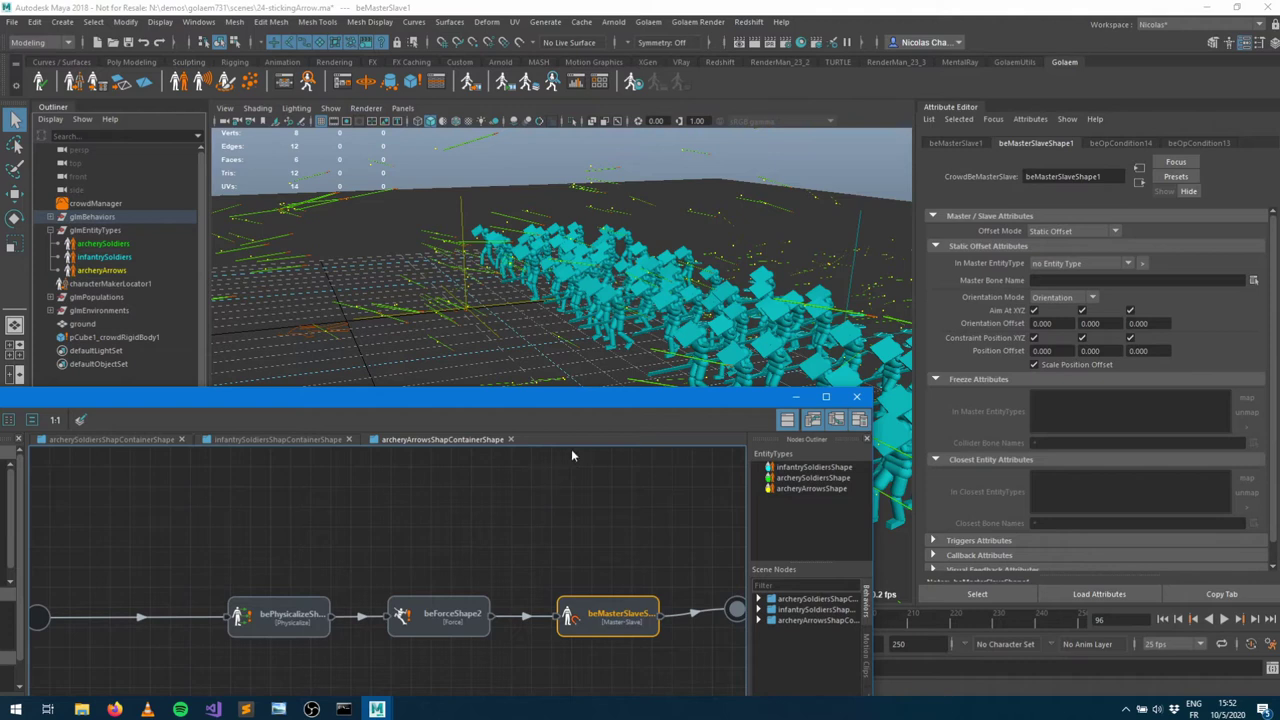
pyautogui.moveTo(547, 401); pyautogui.dragTo(549, 97)
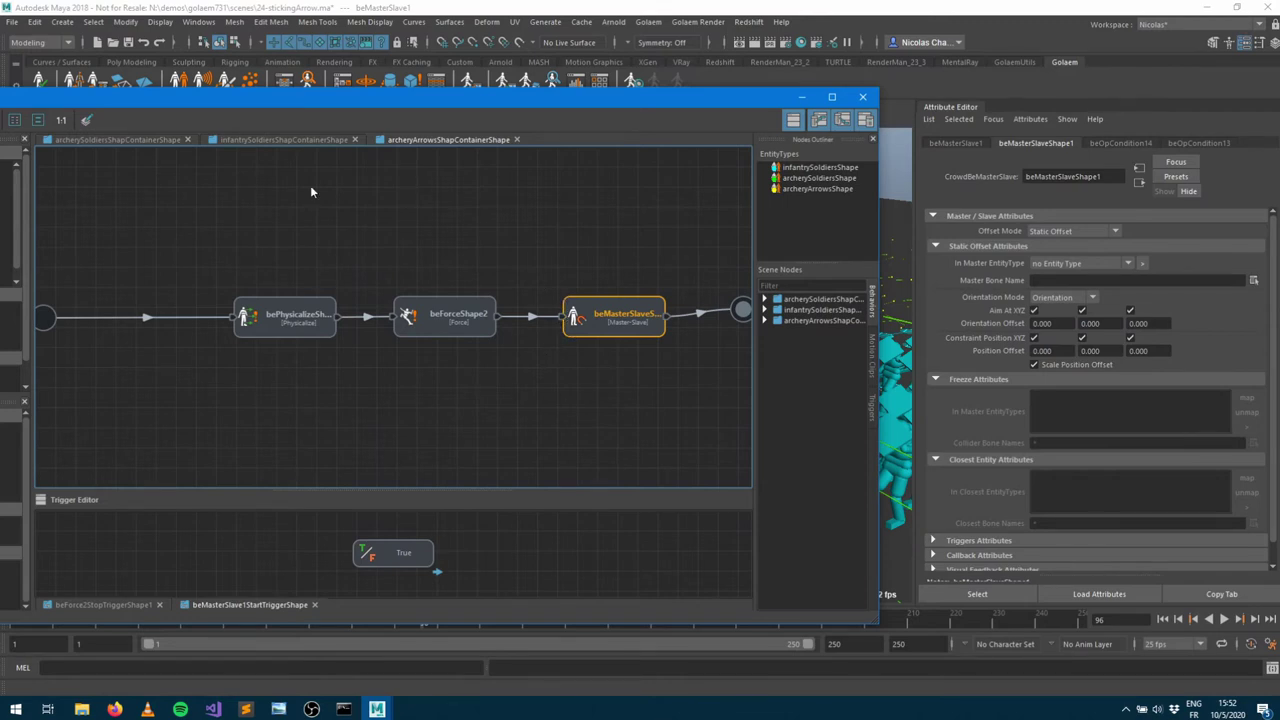
# Move the Physicalize behavior and beForceShape2 away from the Master-Slave behavior to free space between them
pyautogui.moveTo(457, 97); pyautogui.dragTo(712, 126)
pyautogui.moveTo(490, 298); pyautogui.dragTo(611, 351)
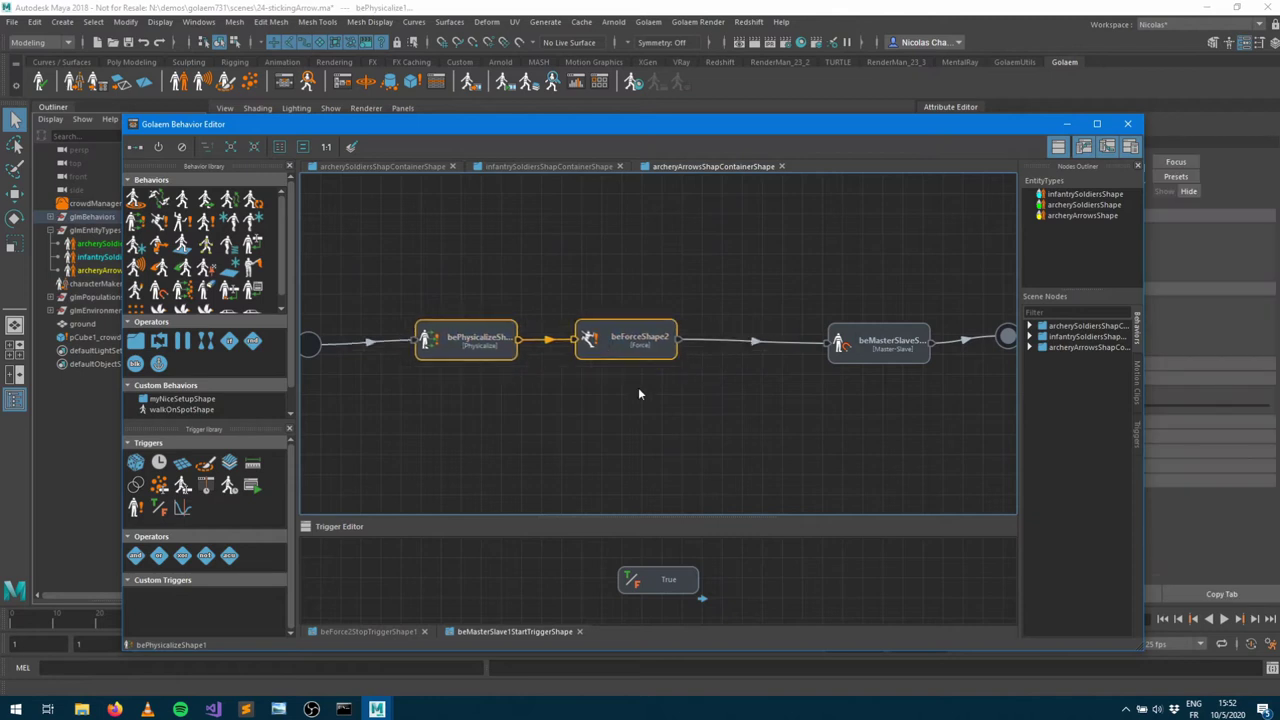
pyautogui.click(638, 387)
# Set the boolean stop trigger of beForceShape2 to True
pyautogui.click(679, 345)
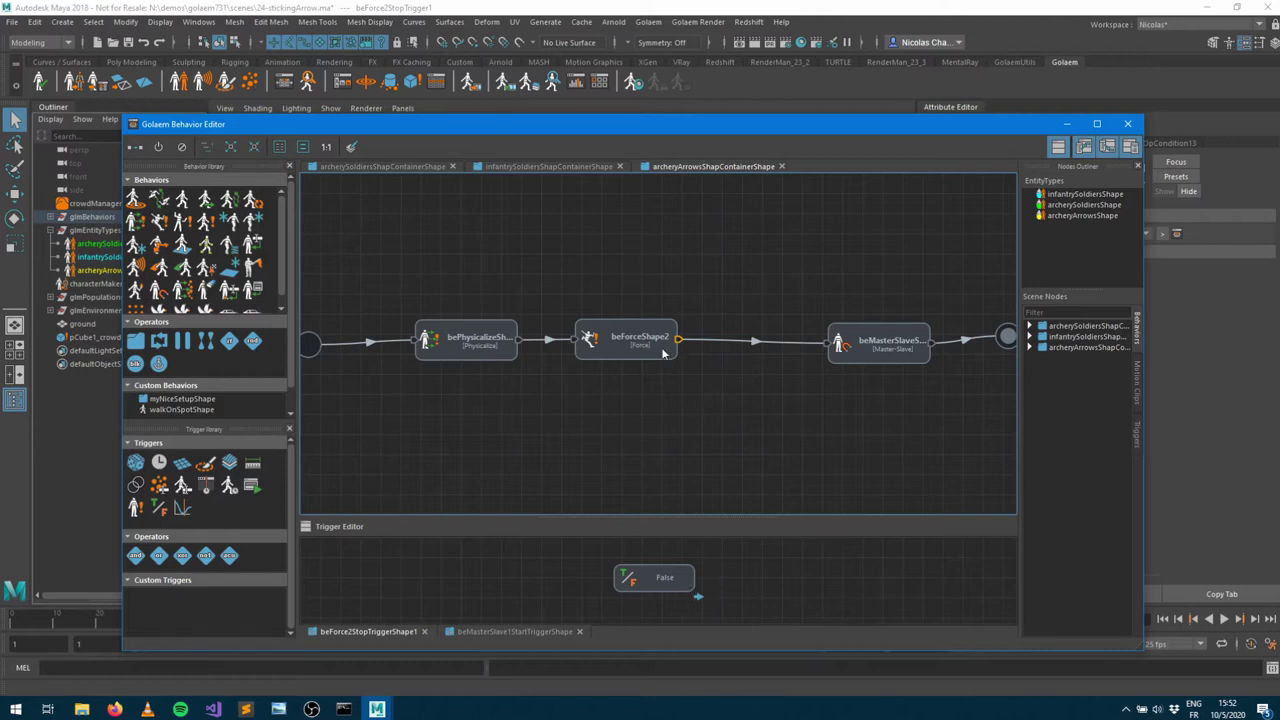
pyautogui.click(663, 589)
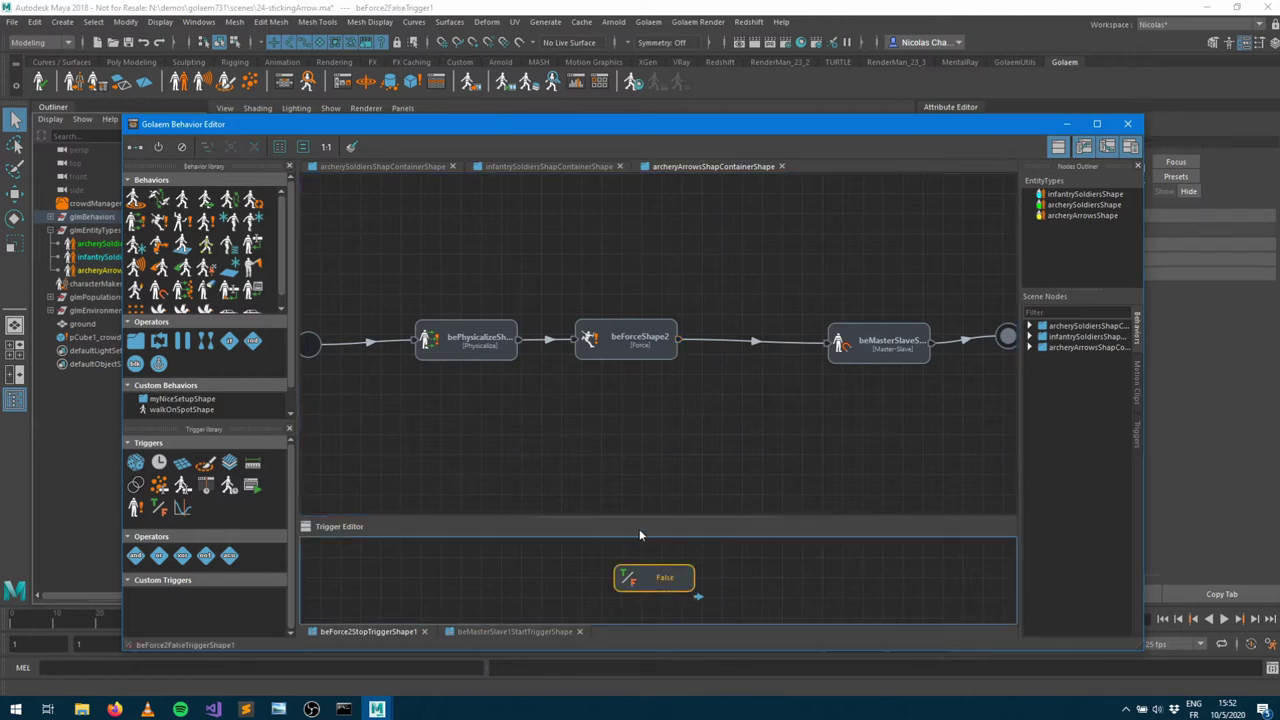
pyautogui.moveTo(855, 122); pyautogui.dragTo(707, 122)
pyautogui.click(1031, 230)
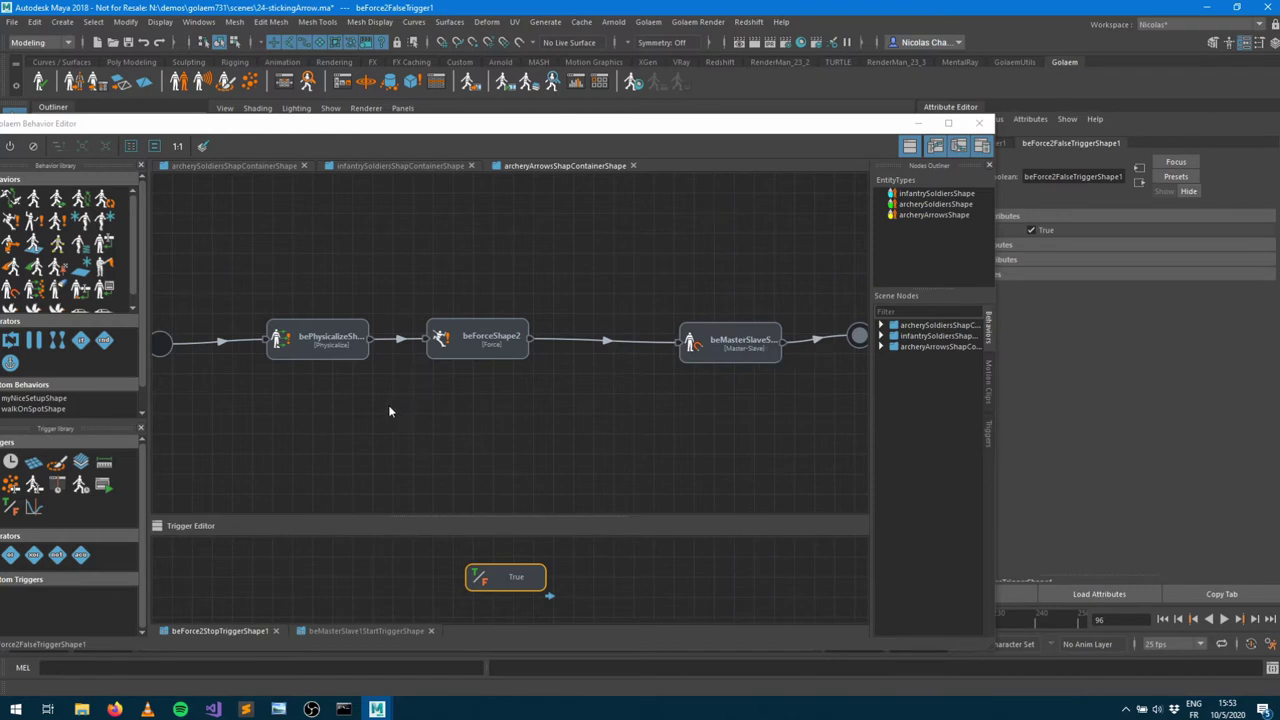
# Insert a Block operator between beForceShape2 and the Master-Slave behavior
pyautogui.moveTo(197, 124); pyautogui.dragTo(274, 112)
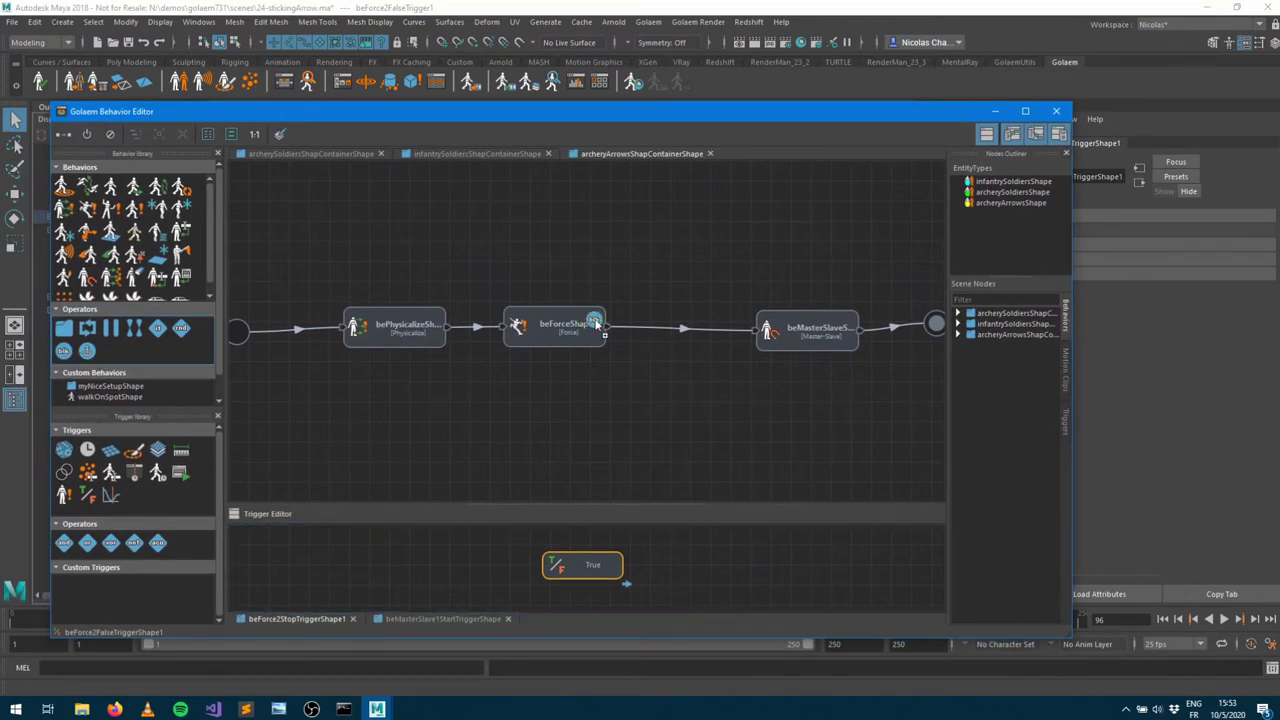
pyautogui.click(681, 325)
pyautogui.moveTo(827, 114); pyautogui.dragTo(630, 118)
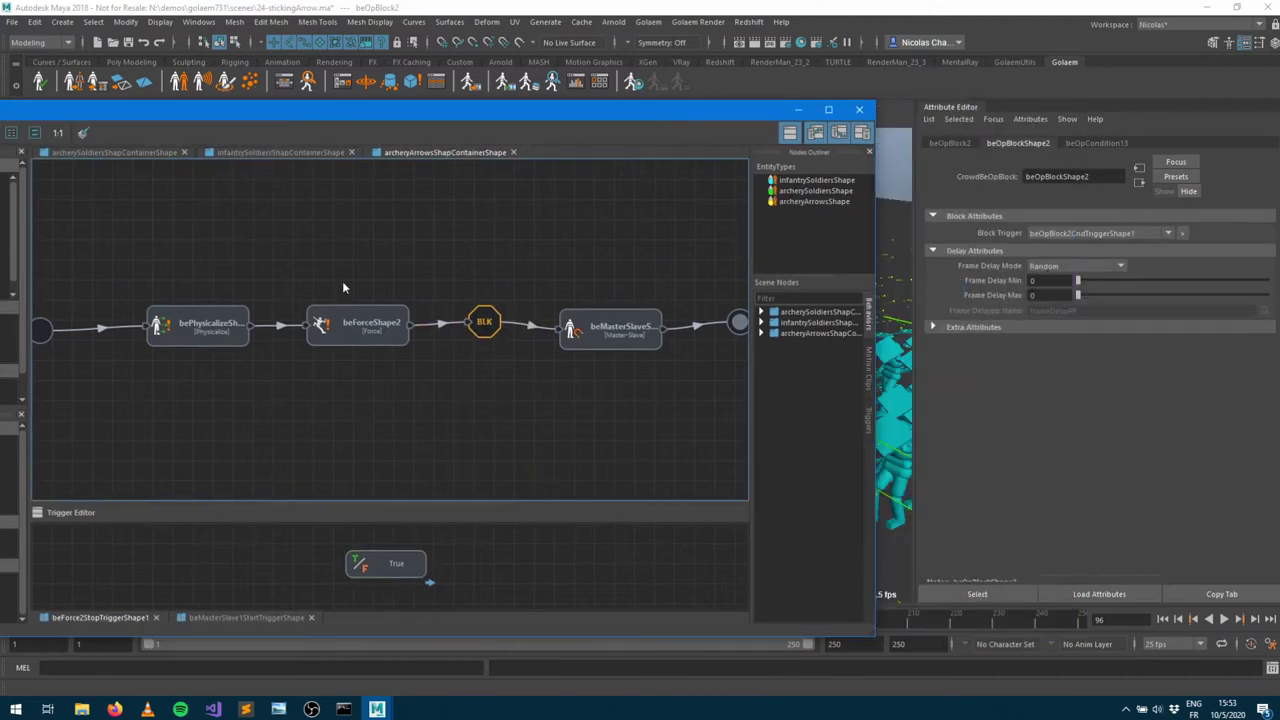
# Add a Collision trigger to the Block operator's trigger graph as the root in place of True
pyautogui.doubleClick(470, 324)
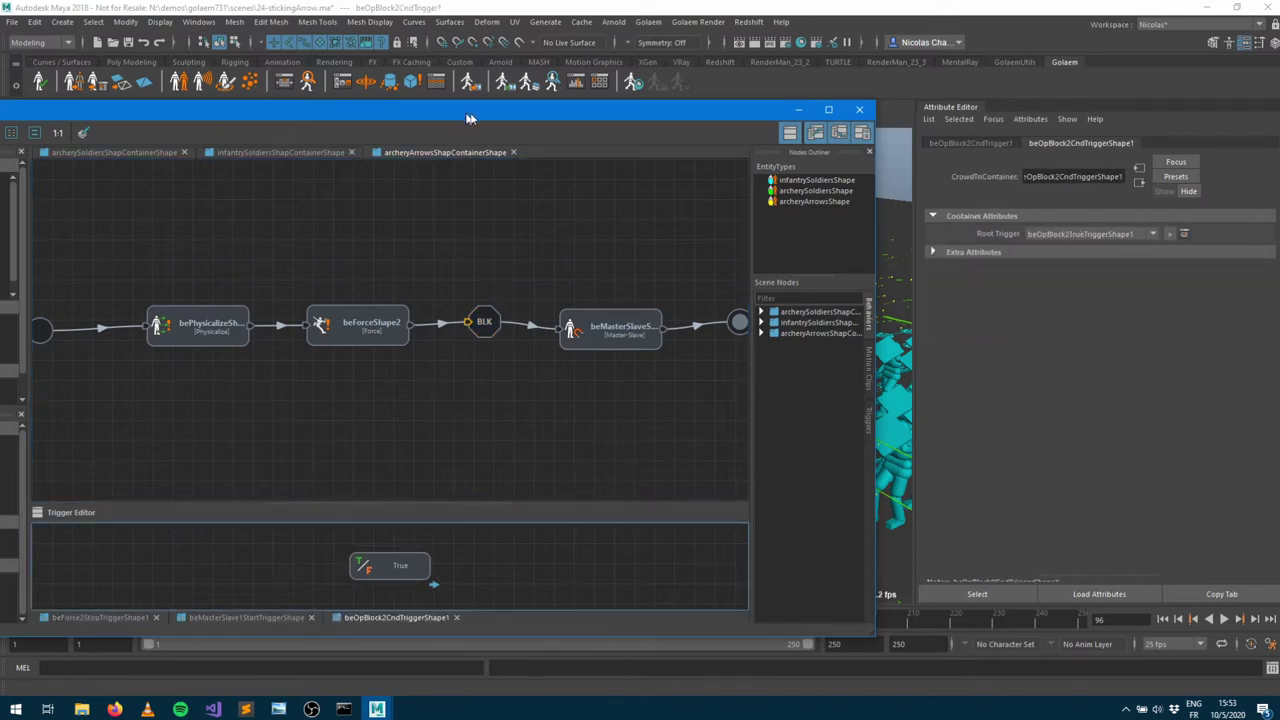
pyautogui.moveTo(462, 118); pyautogui.dragTo(630, 98)
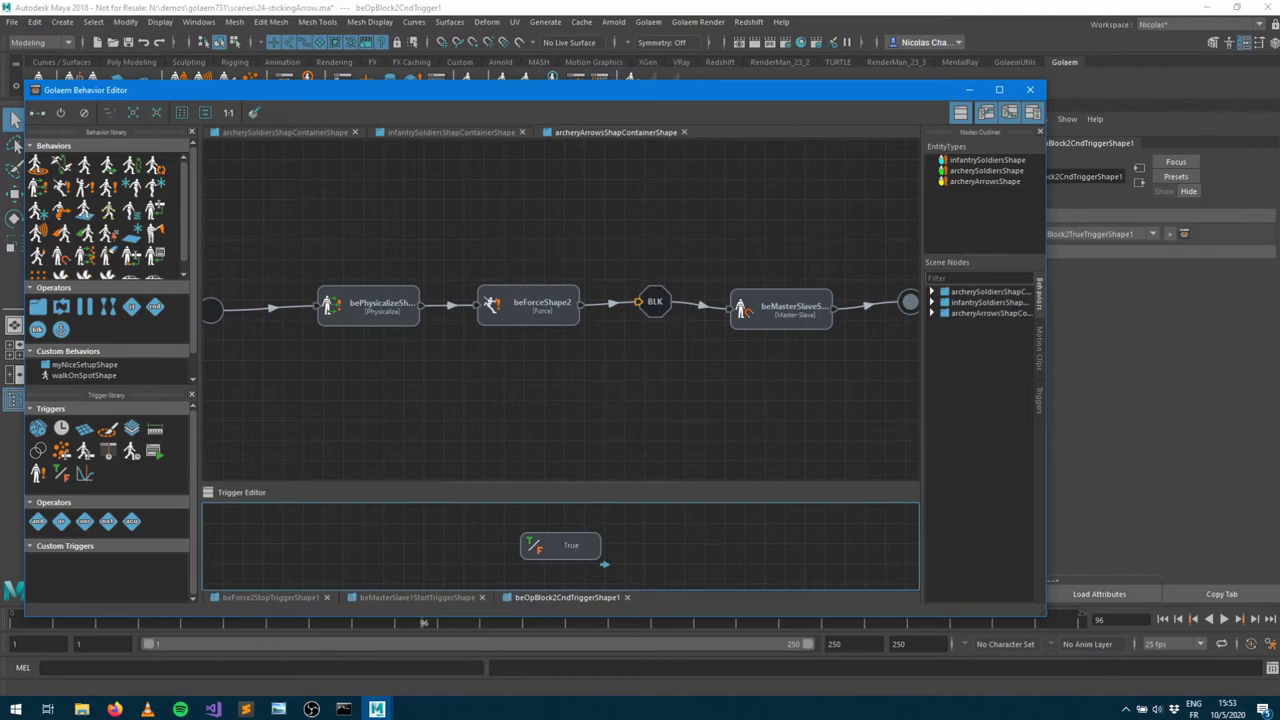
pyautogui.moveTo(32, 478); pyautogui.dragTo(392, 543)
pyautogui.click(410, 550)
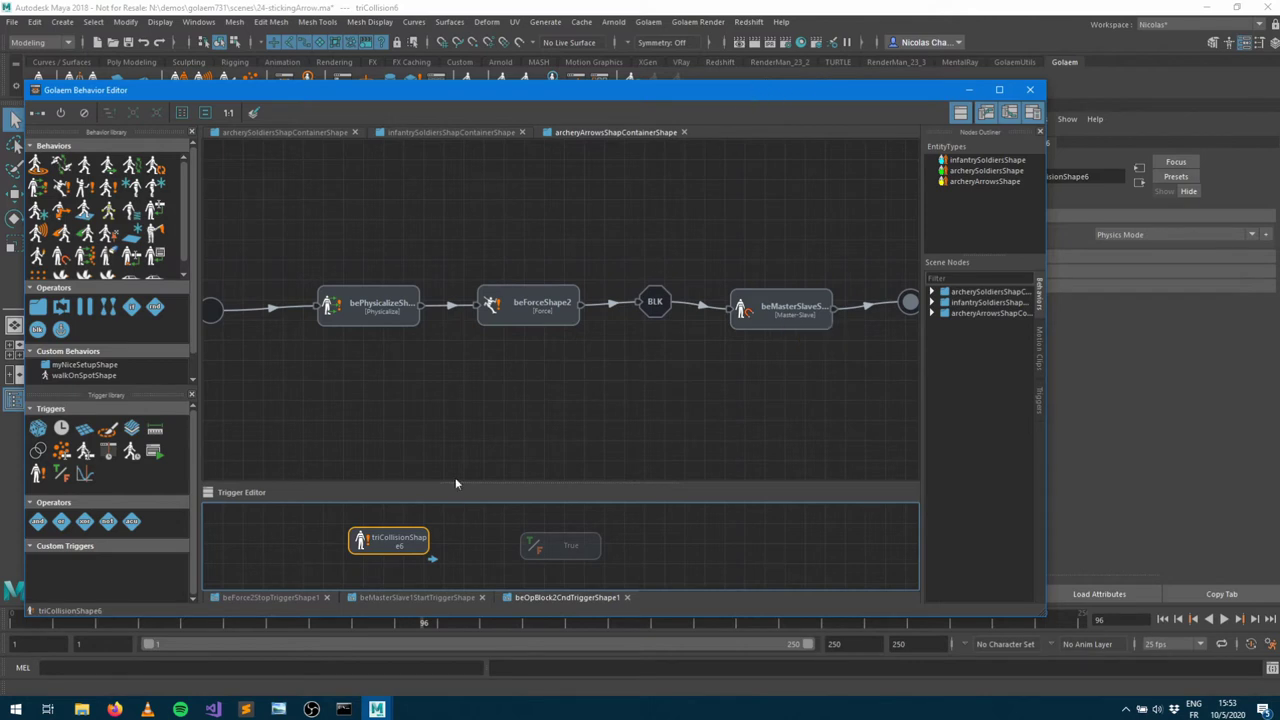
# Add an ID filter to the new Collision trigger
pyautogui.moveTo(746, 102); pyautogui.dragTo(566, 112)
pyautogui.click(1136, 233)
pyautogui.click(1115, 257)
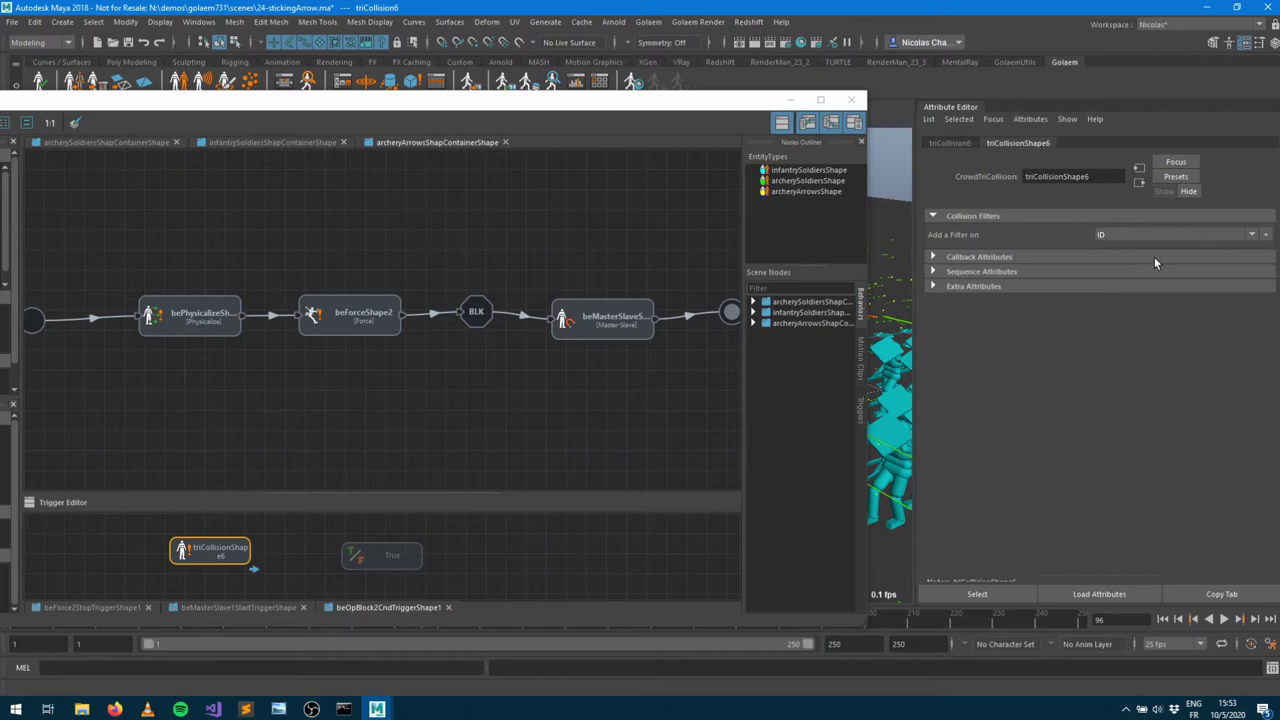
pyautogui.click(1265, 234)
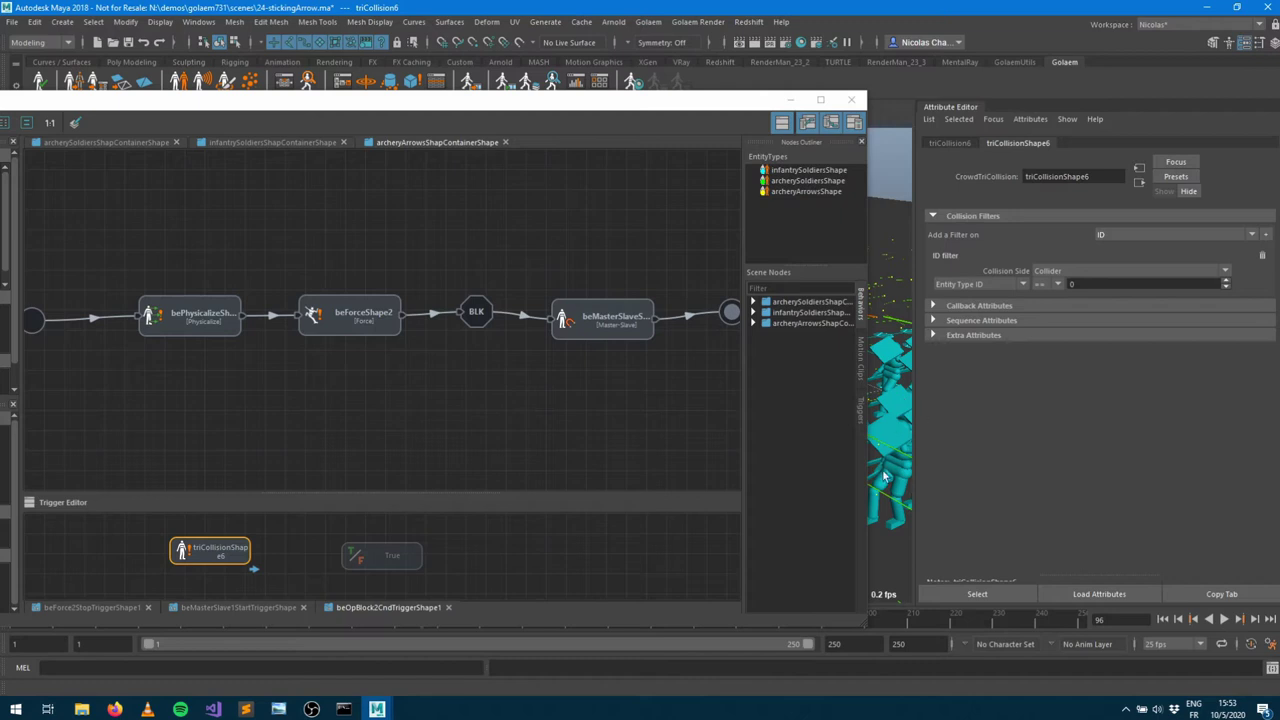
# Check the entity type ID of infantrySoldiersShape and set the collision filter's Entity Type ID to 2
pyautogui.click(795, 172)
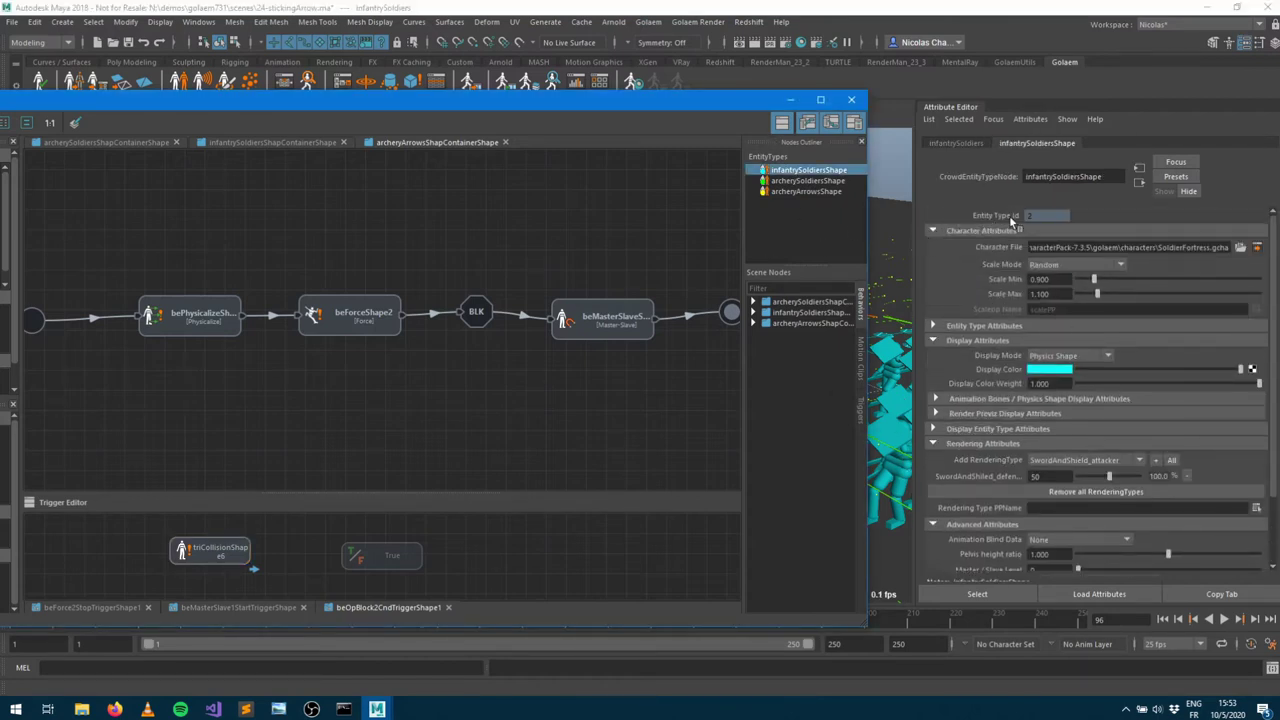
pyautogui.click(244, 556)
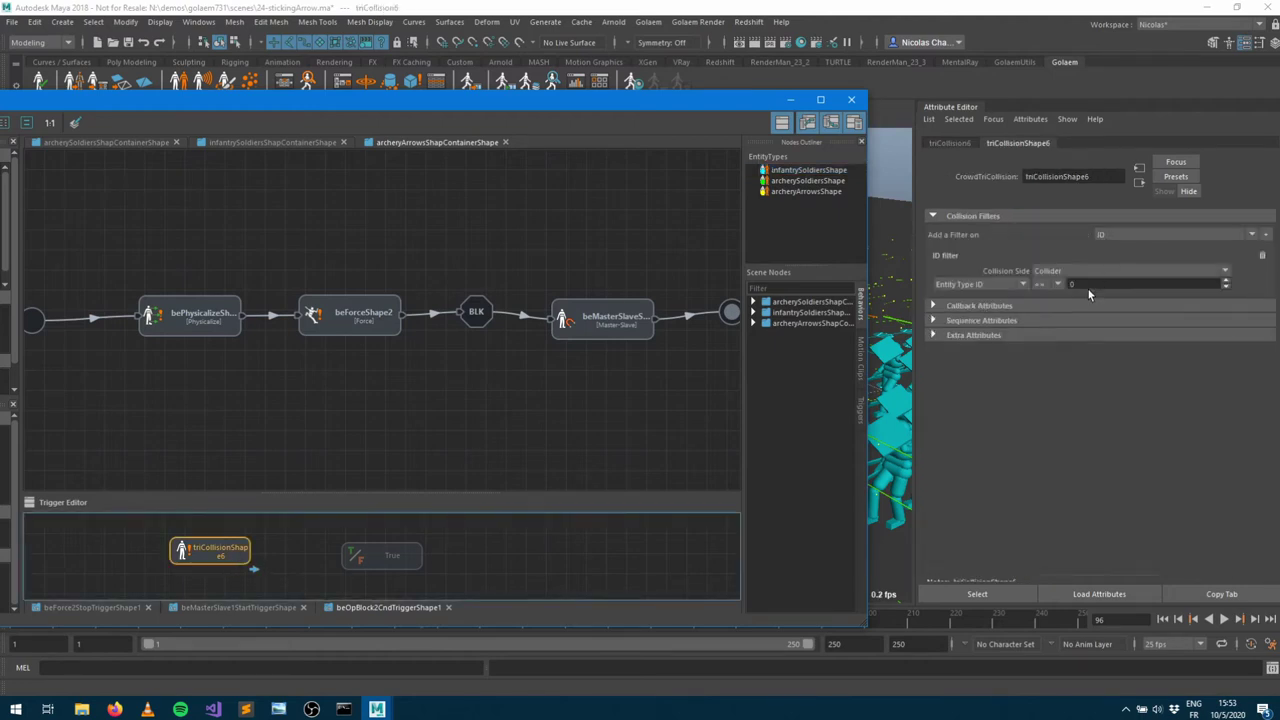
pyautogui.click(1088, 289)
pyautogui.write('8')
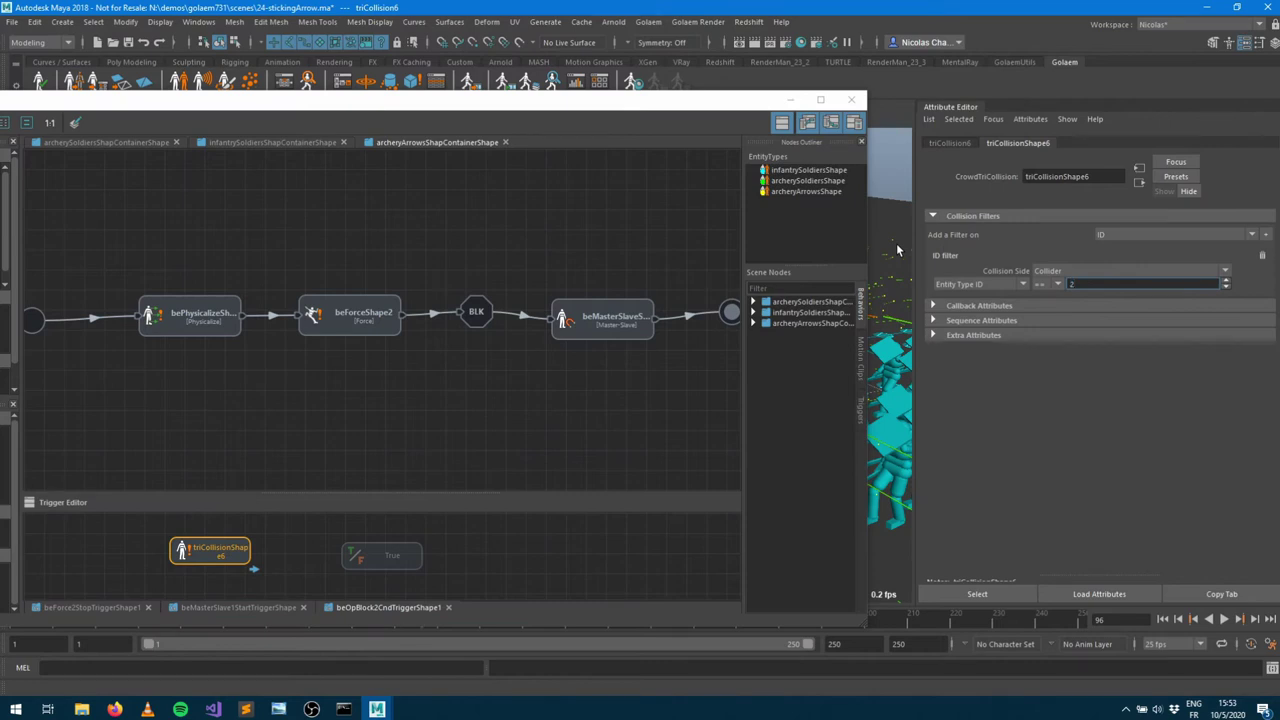
pyautogui.press('Tab')
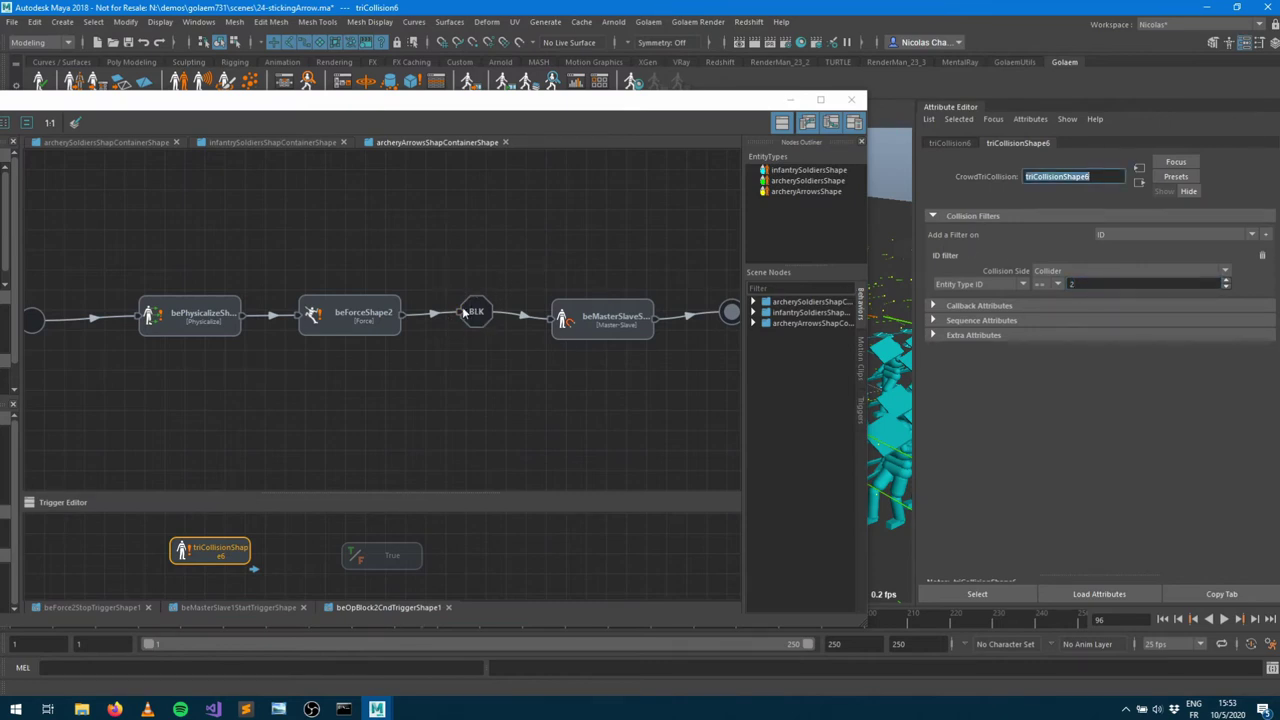
# Try the Static Offset and Closest Entity offset modes on the Master-Slave behavior
pyautogui.click(588, 341)
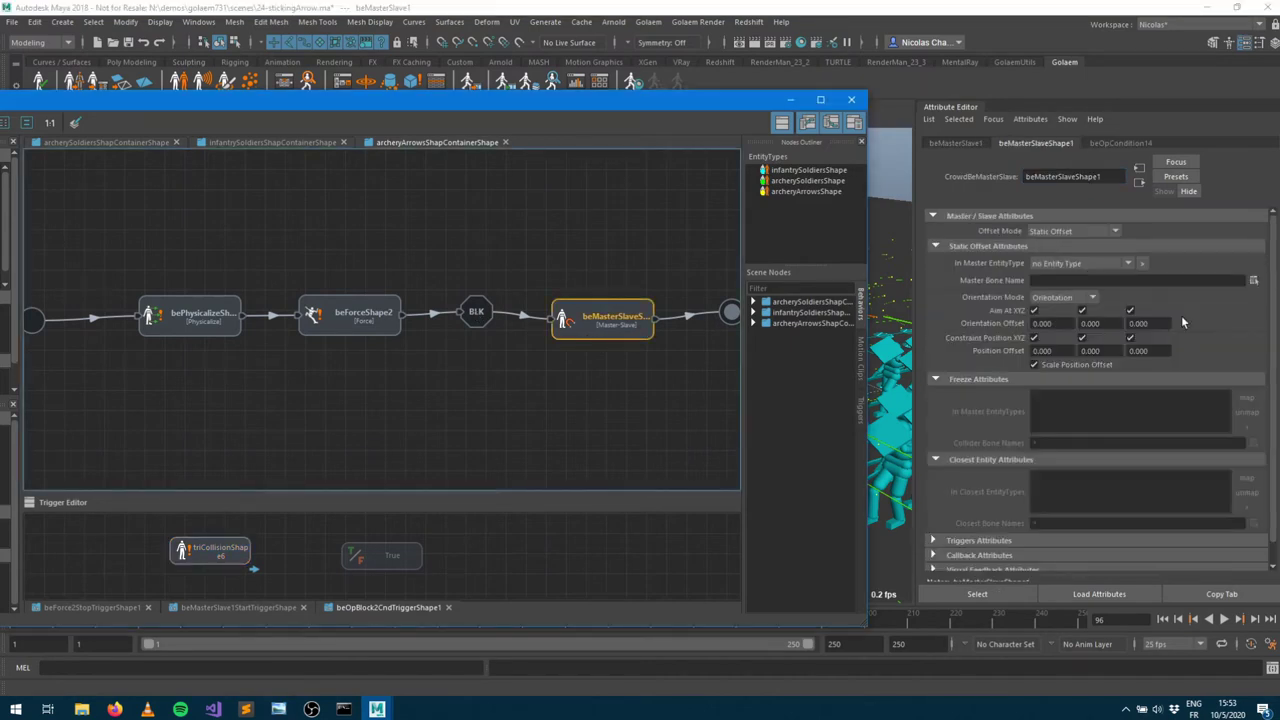
pyautogui.click(1075, 233)
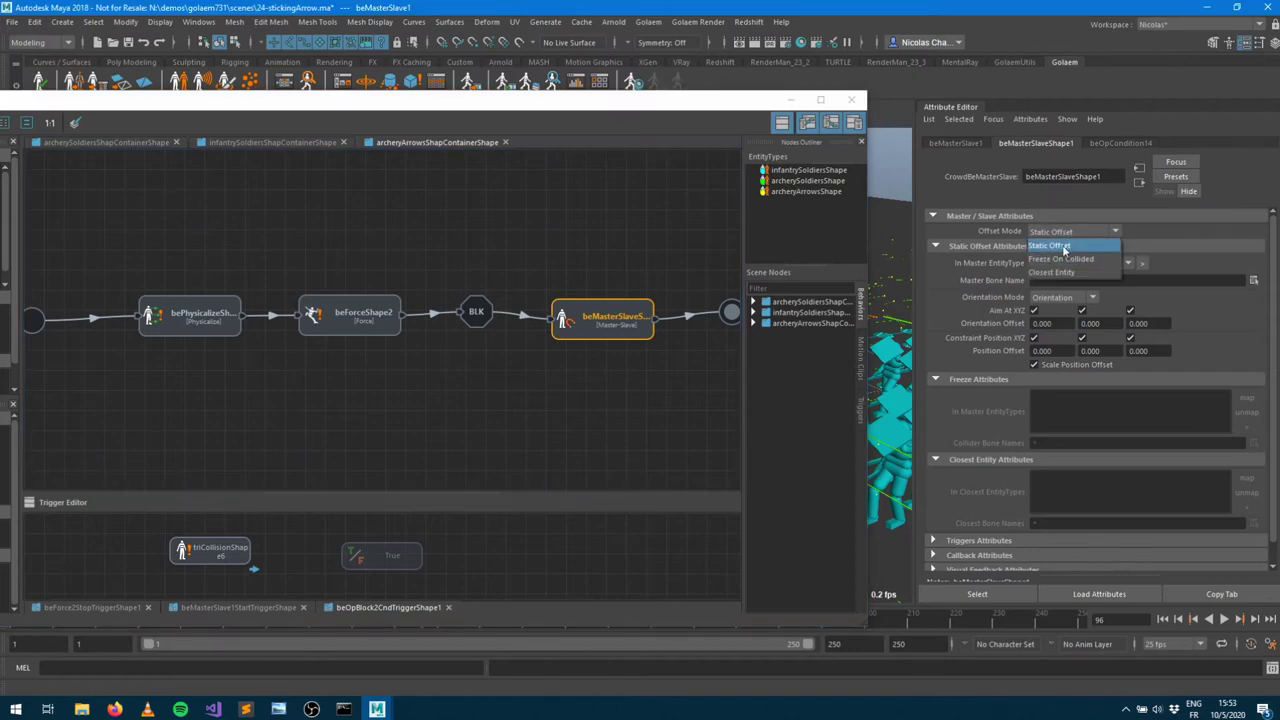
pyautogui.click(1066, 244)
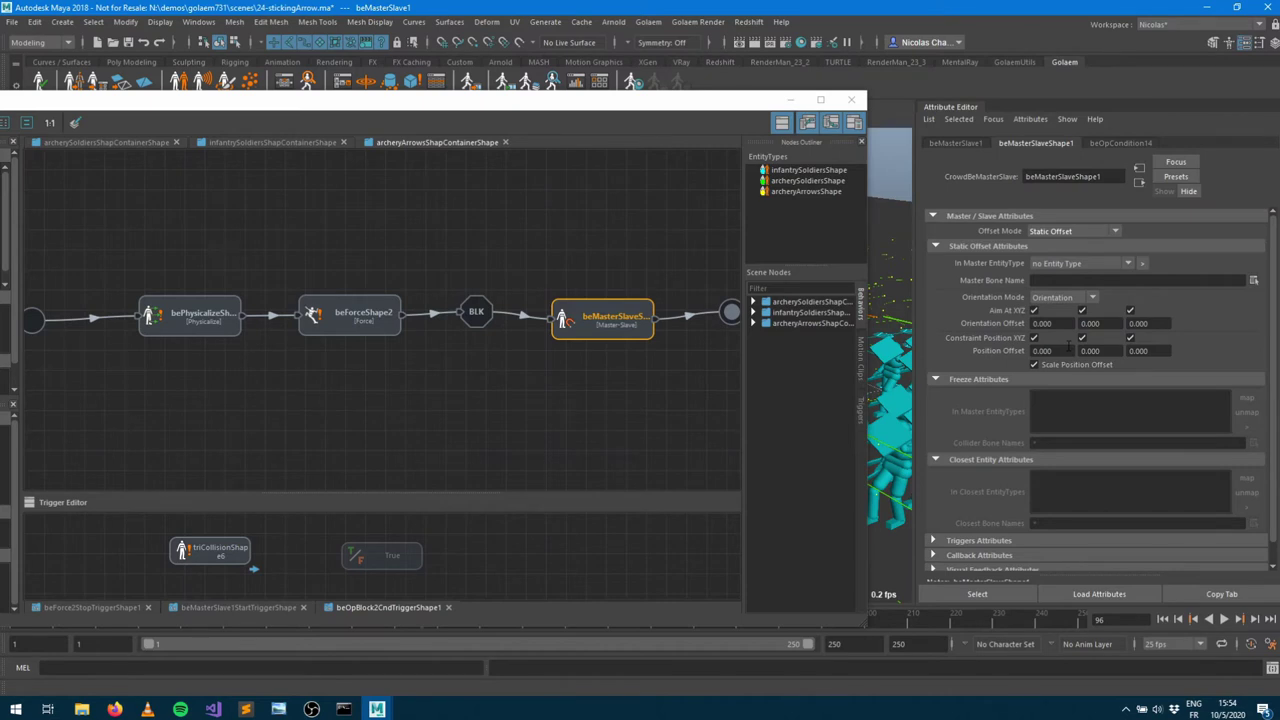
pyautogui.click(1051, 228)
pyautogui.click(1047, 270)
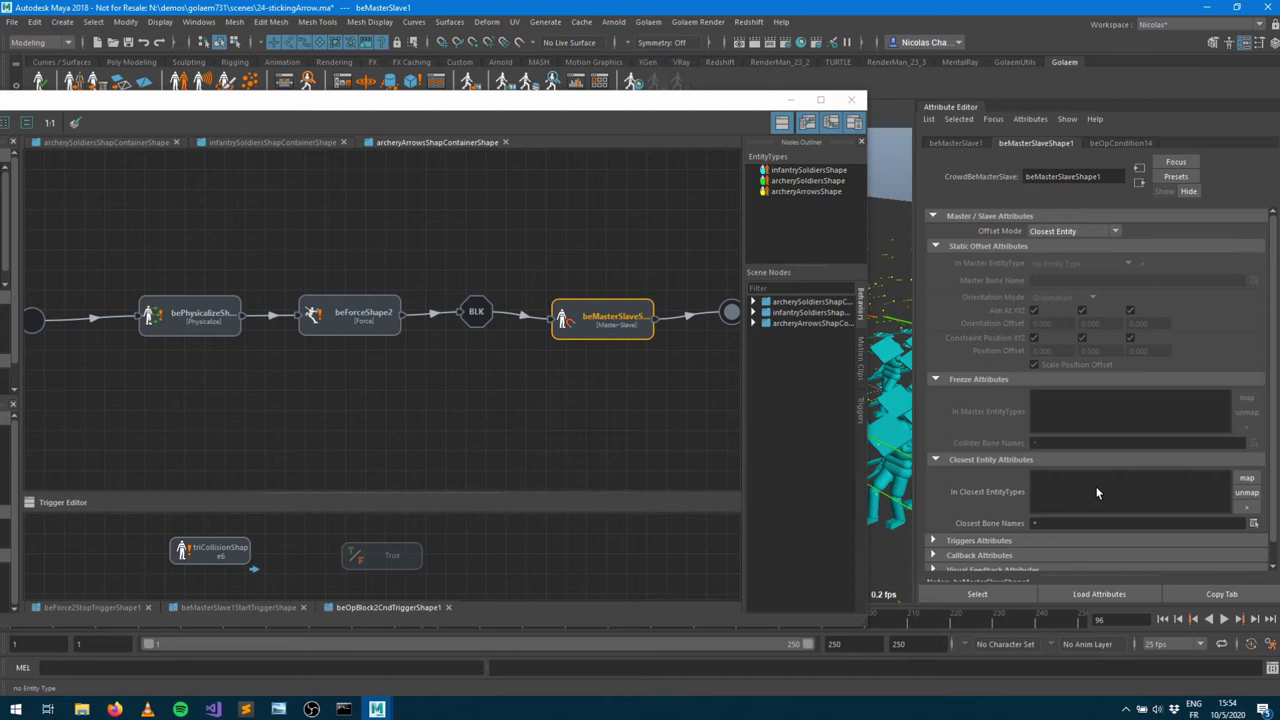
# Set the Master-Slave behavior's Offset Mode to Freeze On Collided and map infantrySoldiersShape as its master entity type
pyautogui.click(1069, 232)
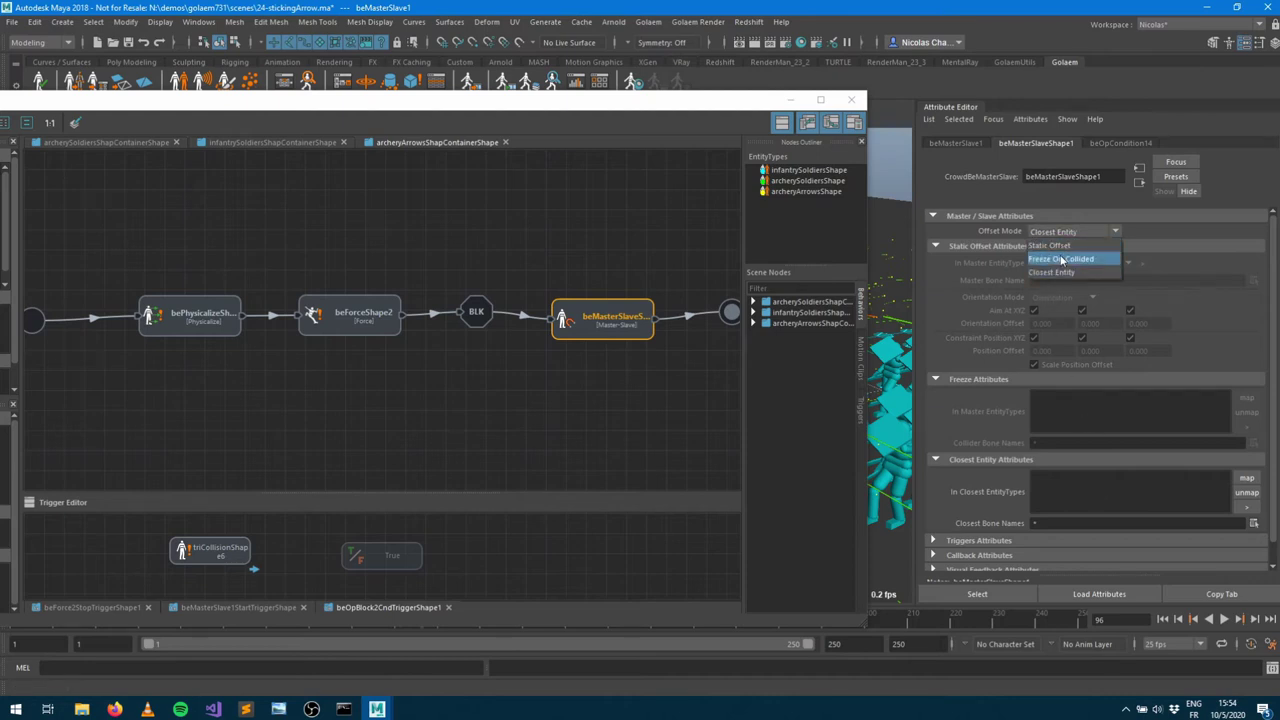
pyautogui.click(1062, 260)
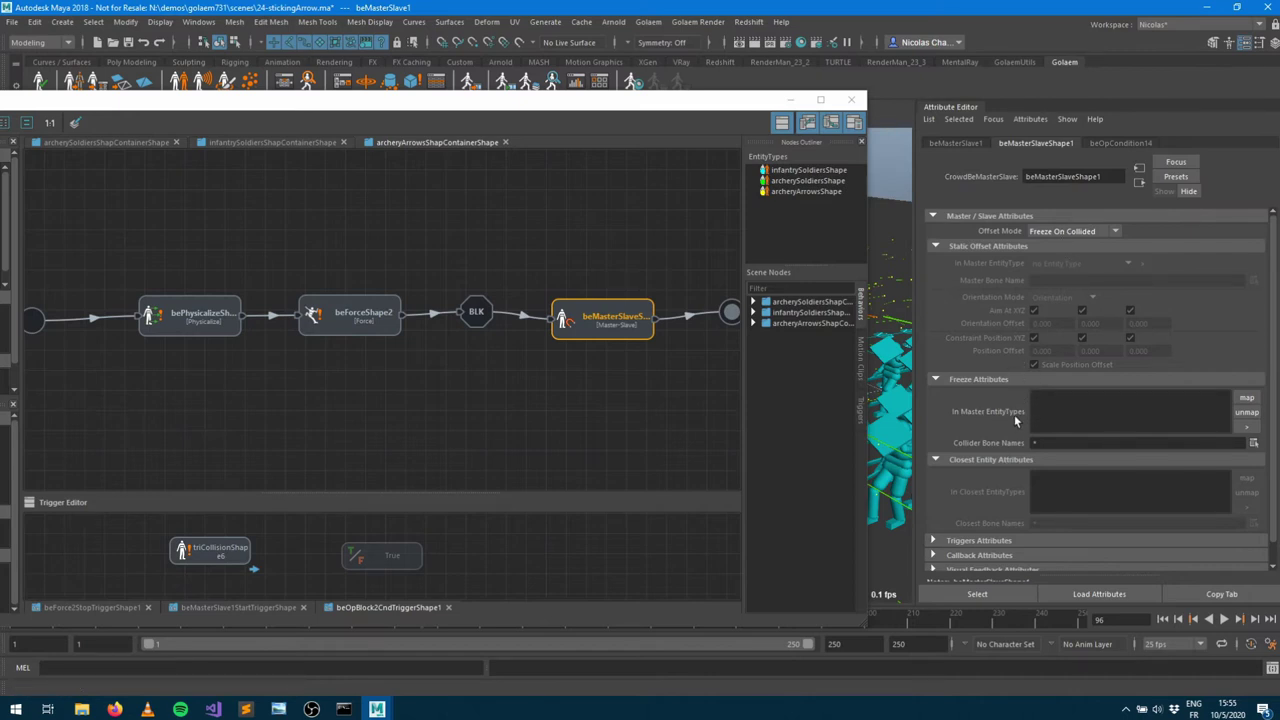
pyautogui.moveTo(452, 97); pyautogui.dragTo(570, 340)
pyautogui.click(140, 256)
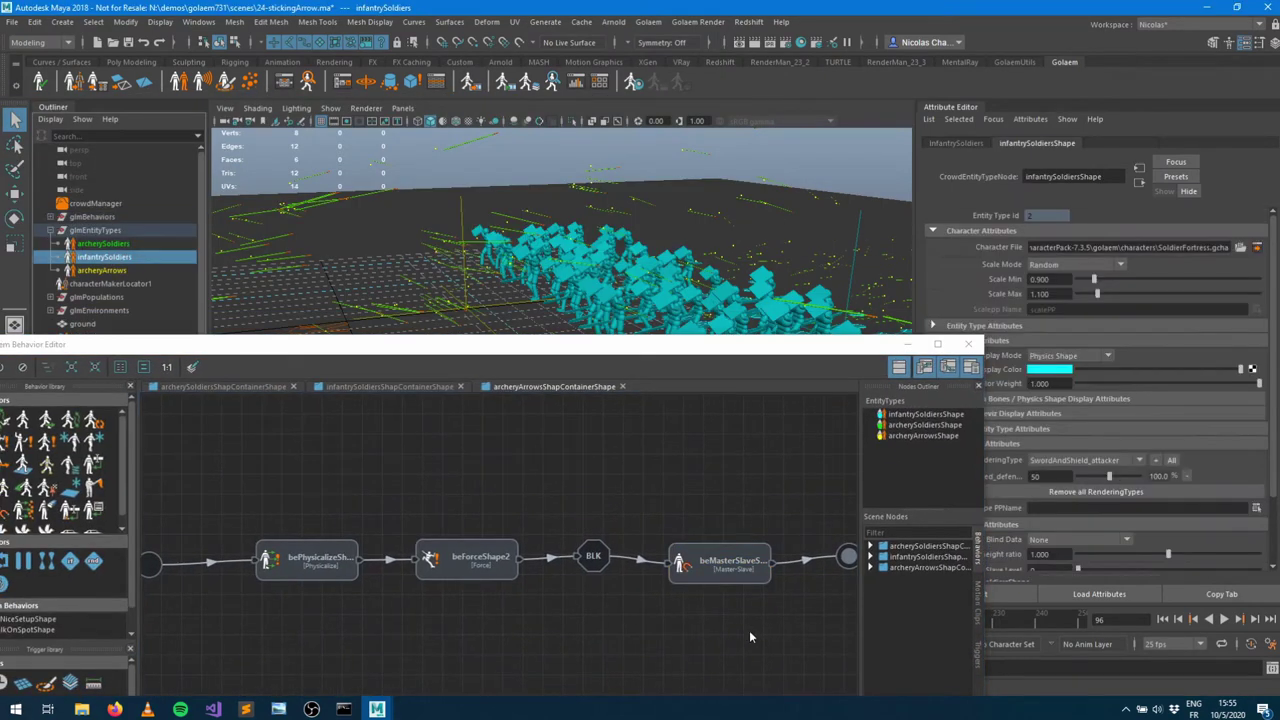
pyautogui.click(701, 573)
pyautogui.click(1247, 398)
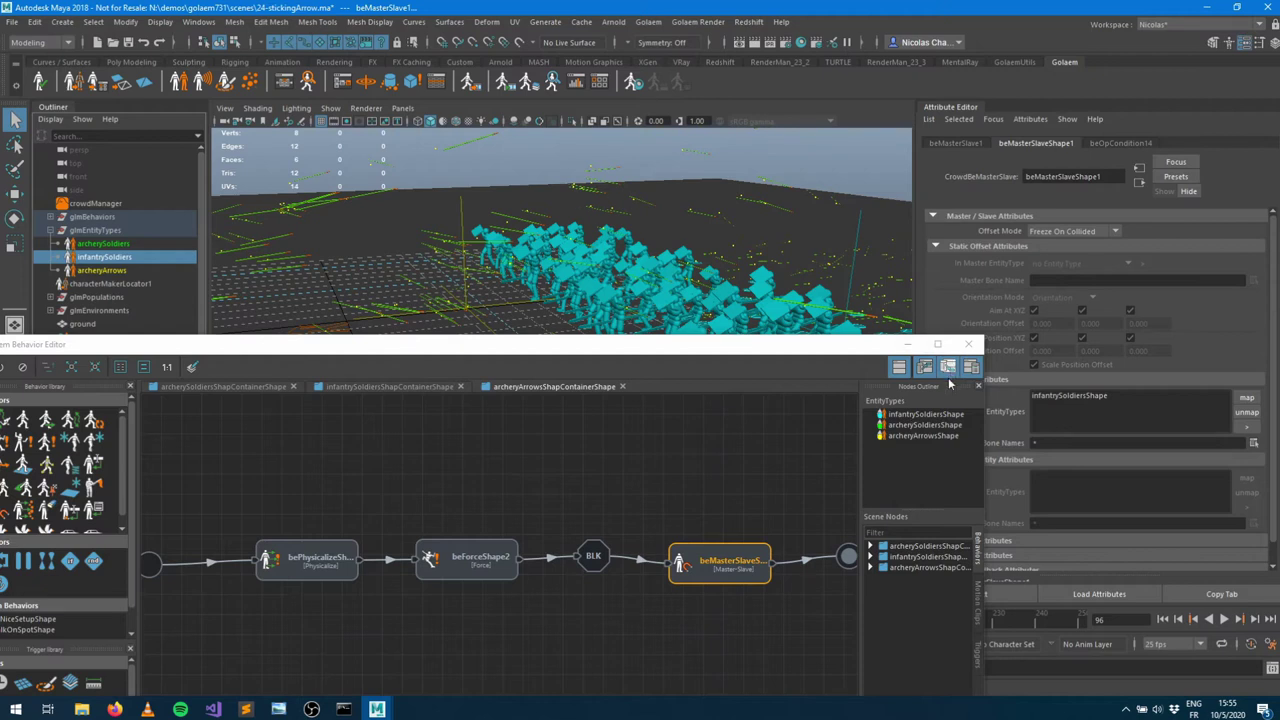
# Play the crowd simulation from the first frame and stop at frame 48
pyautogui.click(910, 345)
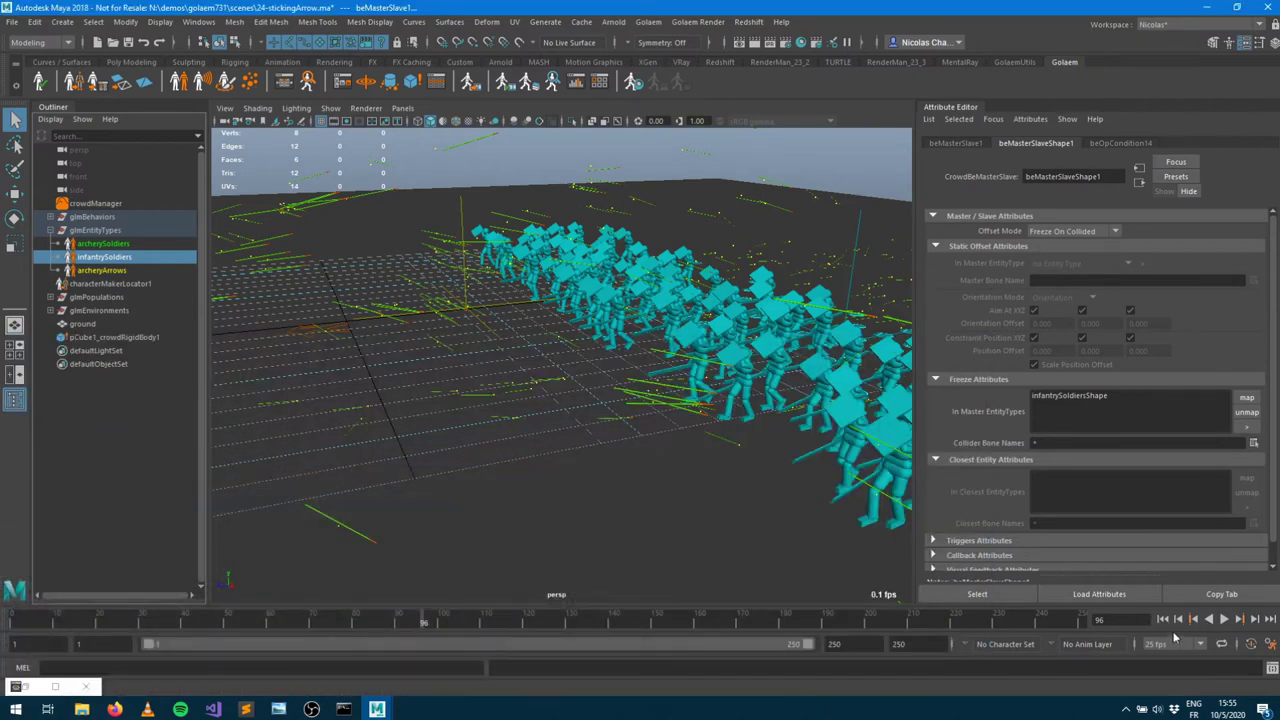
pyautogui.click(1163, 619)
pyautogui.click(1224, 619)
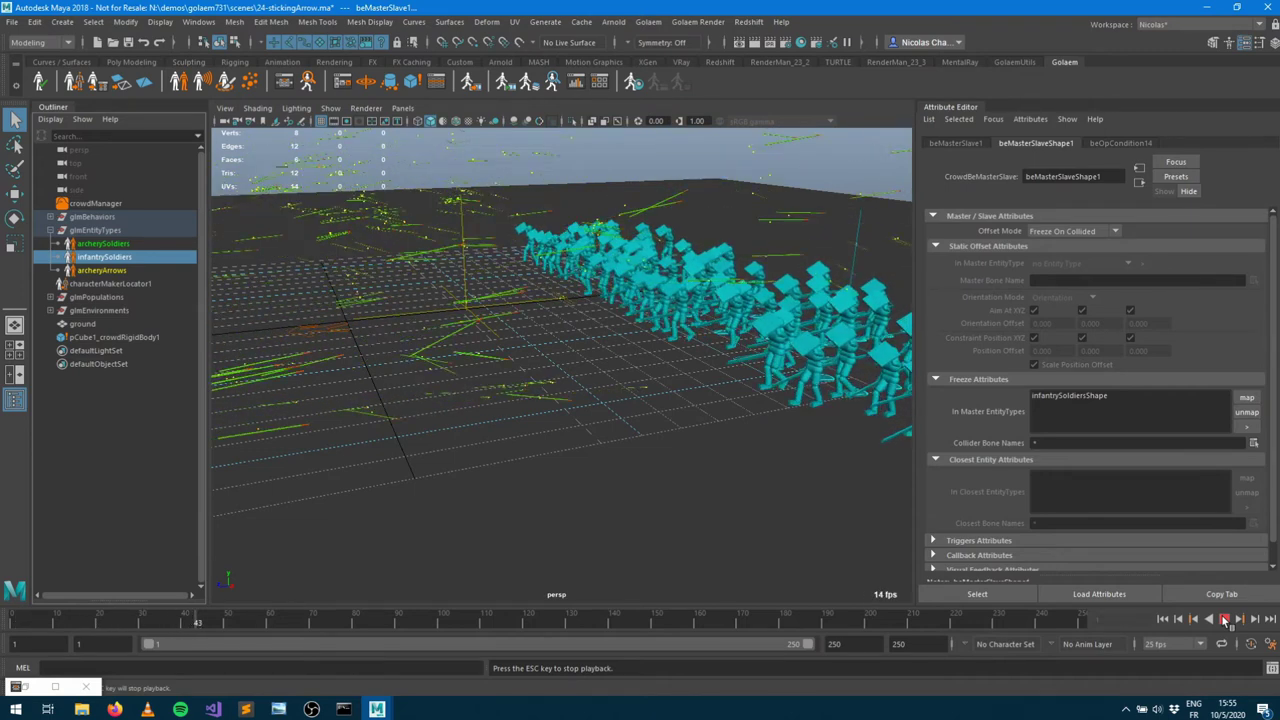
pyautogui.click(1224, 619)
# Inspect the infantry soldiers up close and show the visual feedback of an arrow entity near a shield
pyautogui.keyDown('alt'); pyautogui.moveTo(720, 400); pyautogui.dragTo(674, 450); pyautogui.keyUp('alt')
pyautogui.press('f')
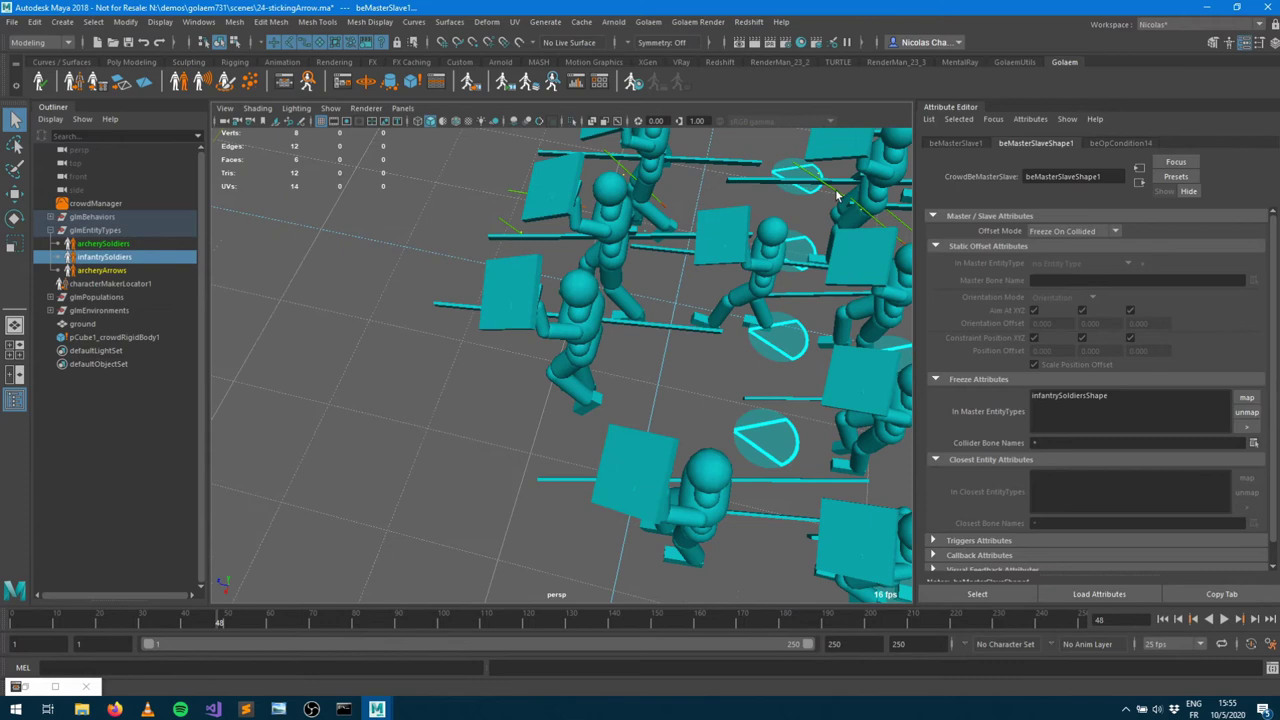
pyautogui.click(833, 195)
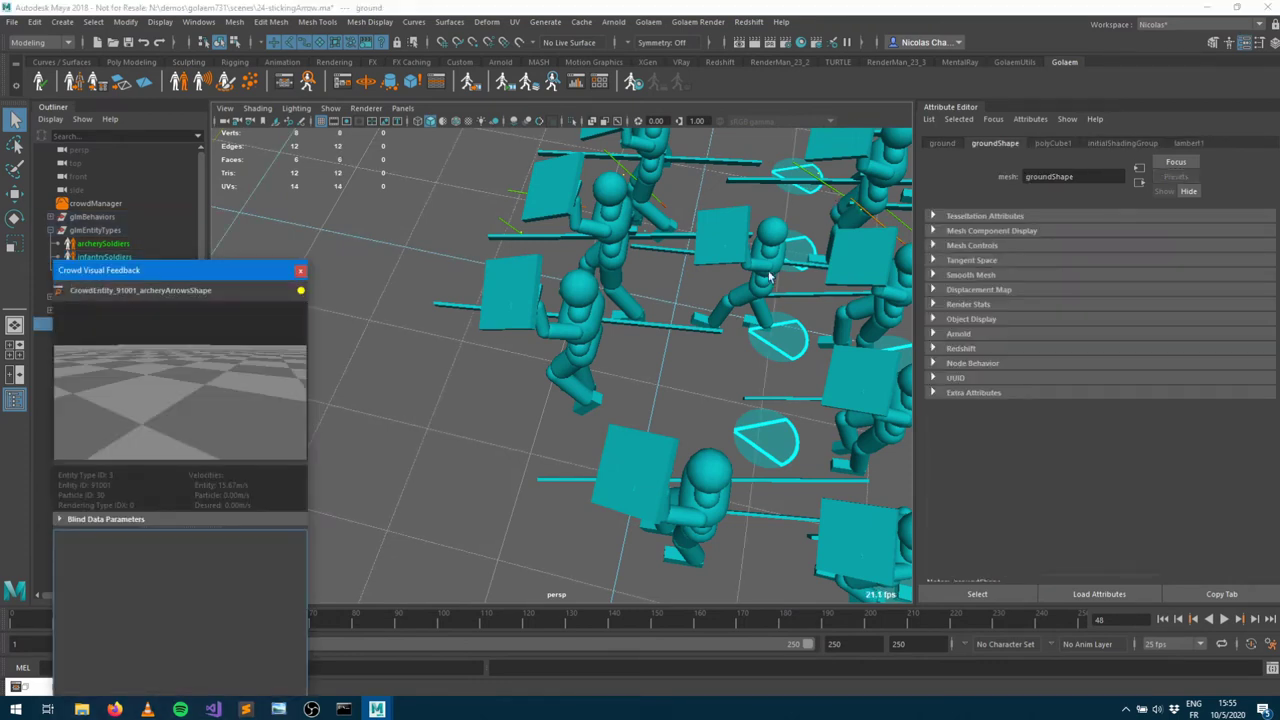
# Check the archery arrows' behavior graph, and dismiss it together with the crowd visual feedback
pyautogui.click(284, 82)
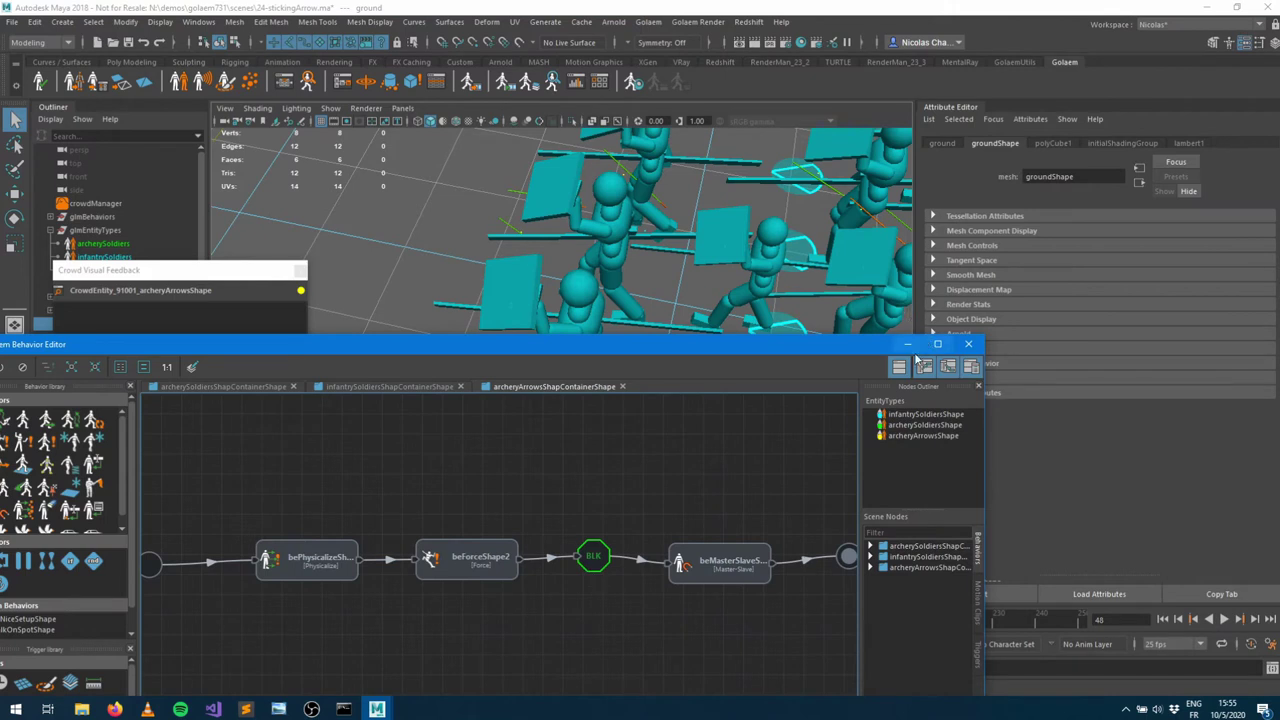
pyautogui.keyDown('alt'); pyautogui.moveTo(822, 226); pyautogui.dragTo(694, 225); pyautogui.keyUp('alt')
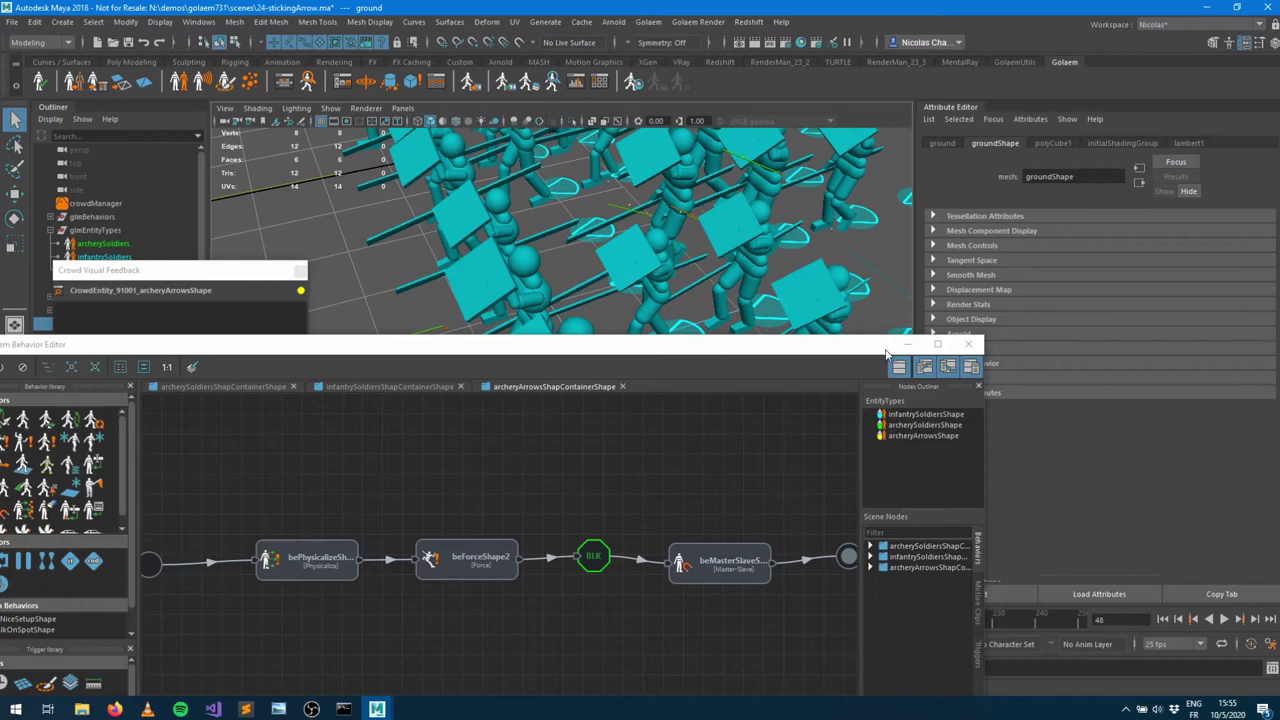
pyautogui.click(968, 343)
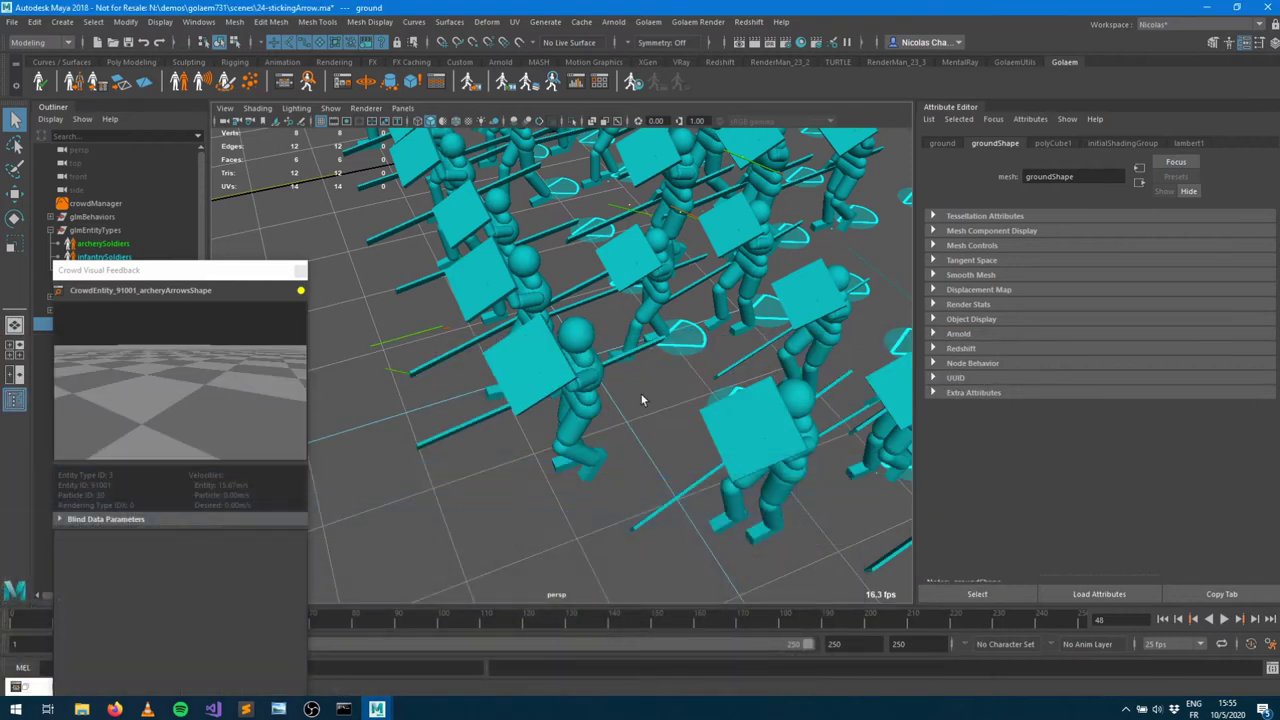
pyautogui.click(300, 270)
# Inspect the arrows around the infantry shields up close, advance the simulation to frame 50, and recheck the arrows' behavior graph
pyautogui.keyDown('alt'); pyautogui.moveTo(748, 330); pyautogui.dragTo(810, 324); pyautogui.keyUp('alt')
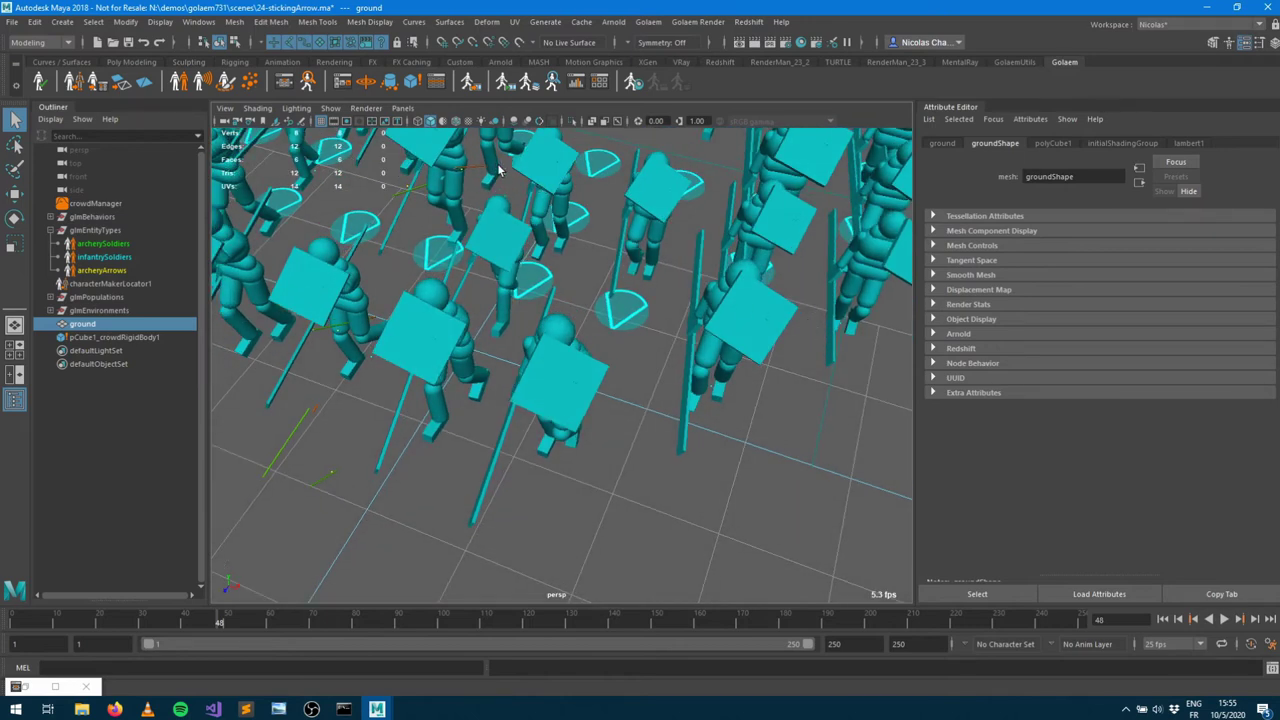
pyautogui.keyDown('alt'); pyautogui.moveTo(519, 235); pyautogui.dragTo(510, 420, button='middle'); pyautogui.keyUp('alt')
pyautogui.scroll(3, 510, 420)
pyautogui.scroll(1, 440, 297)
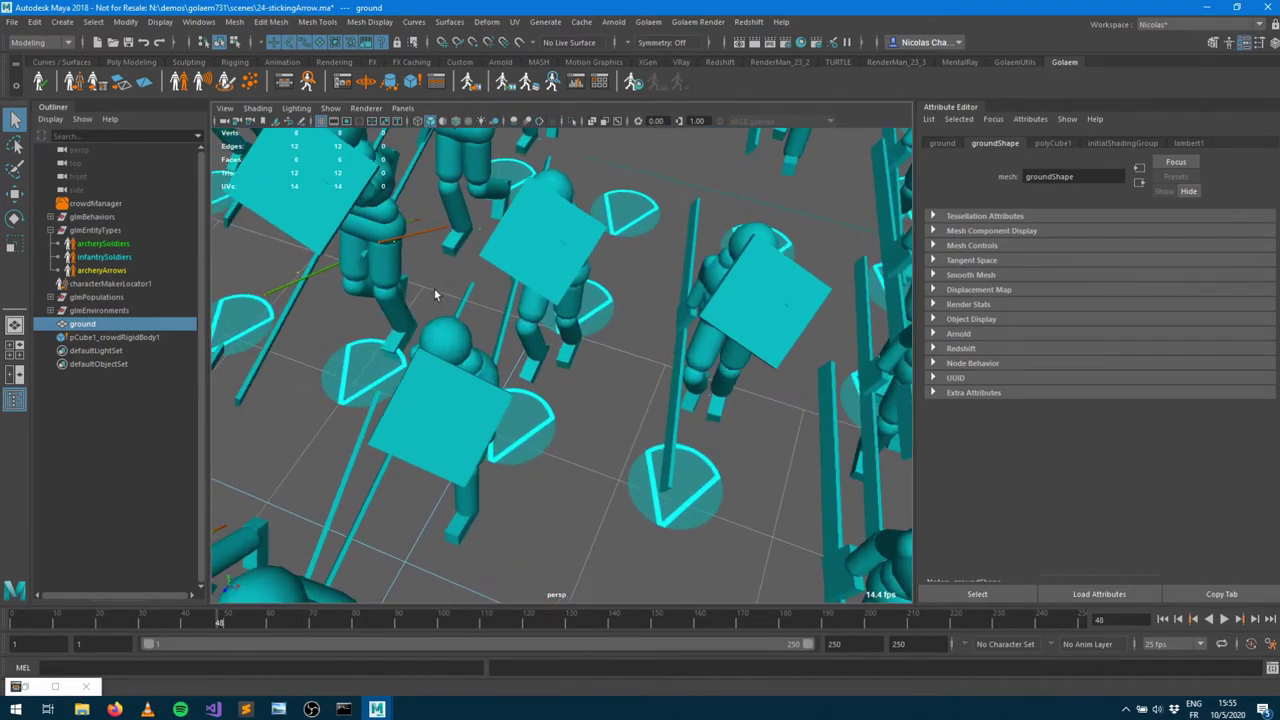
pyautogui.scroll(2, 460, 298)
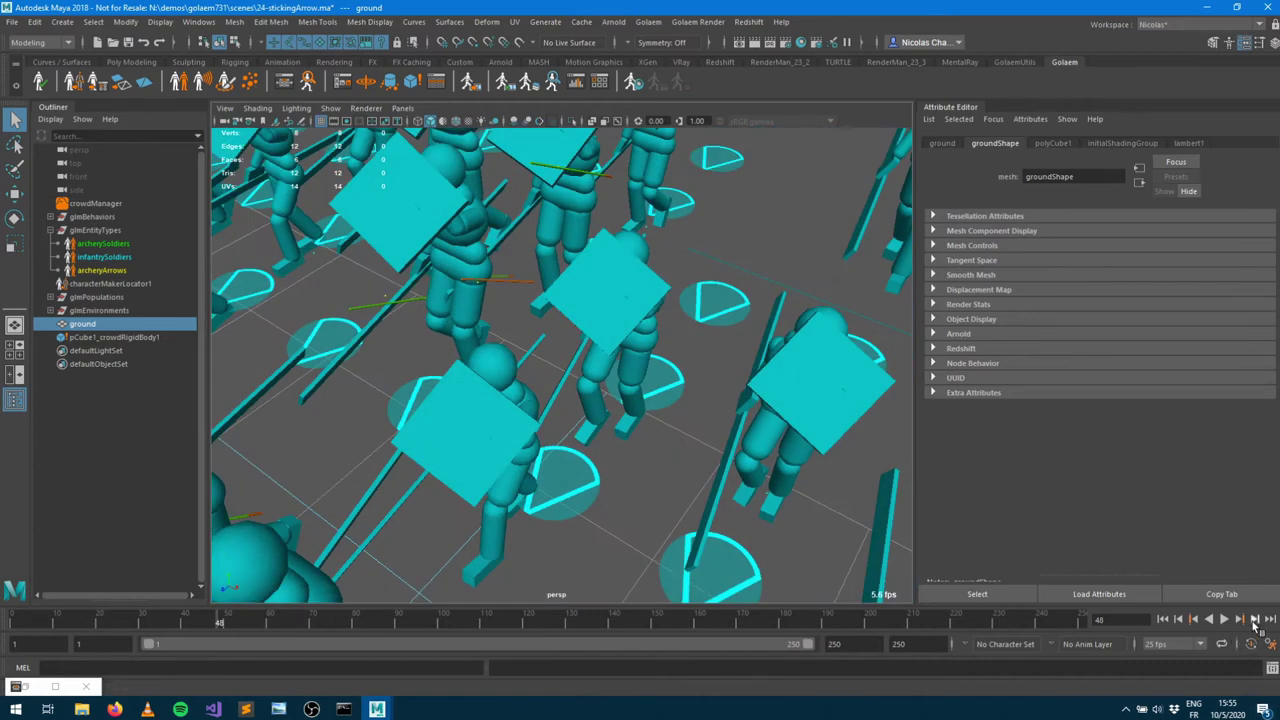
pyautogui.click(1254, 619)
pyautogui.keyDown('alt'); pyautogui.moveTo(612, 350); pyautogui.dragTo(656, 350); pyautogui.keyUp('alt')
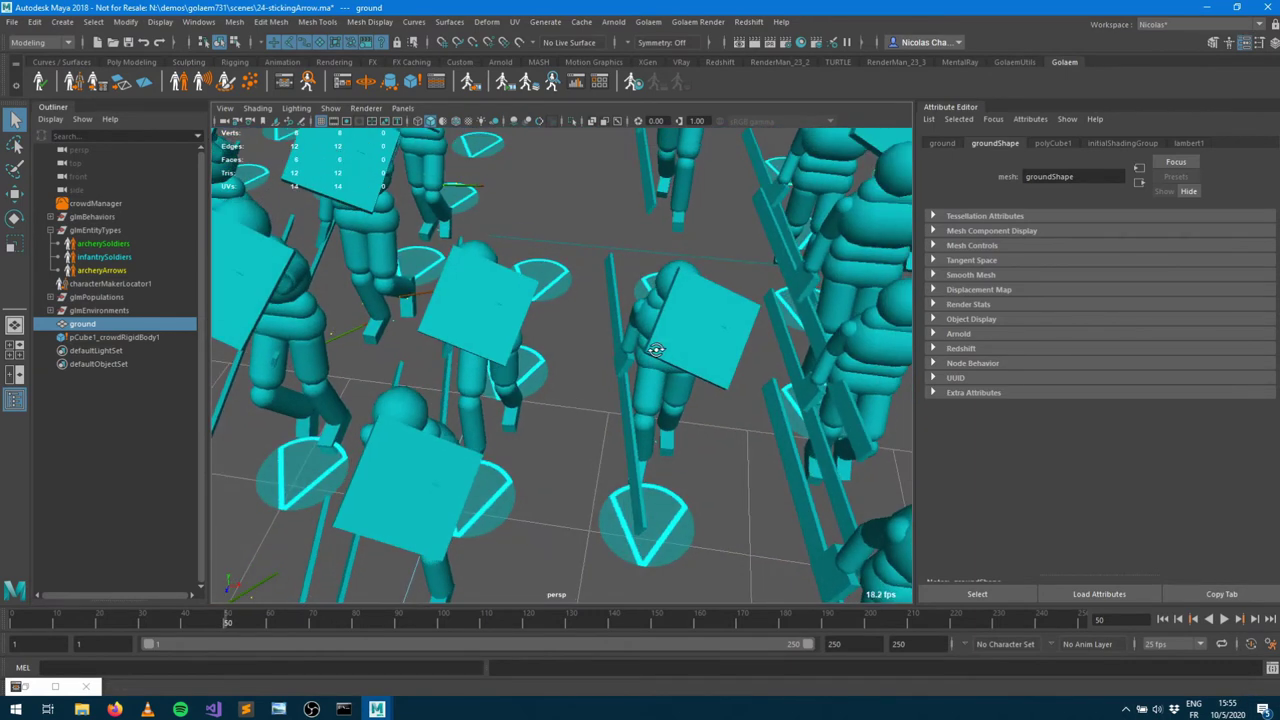
pyautogui.keyDown('alt'); pyautogui.moveTo(521, 397); pyautogui.dragTo(553, 387); pyautogui.keyUp('alt')
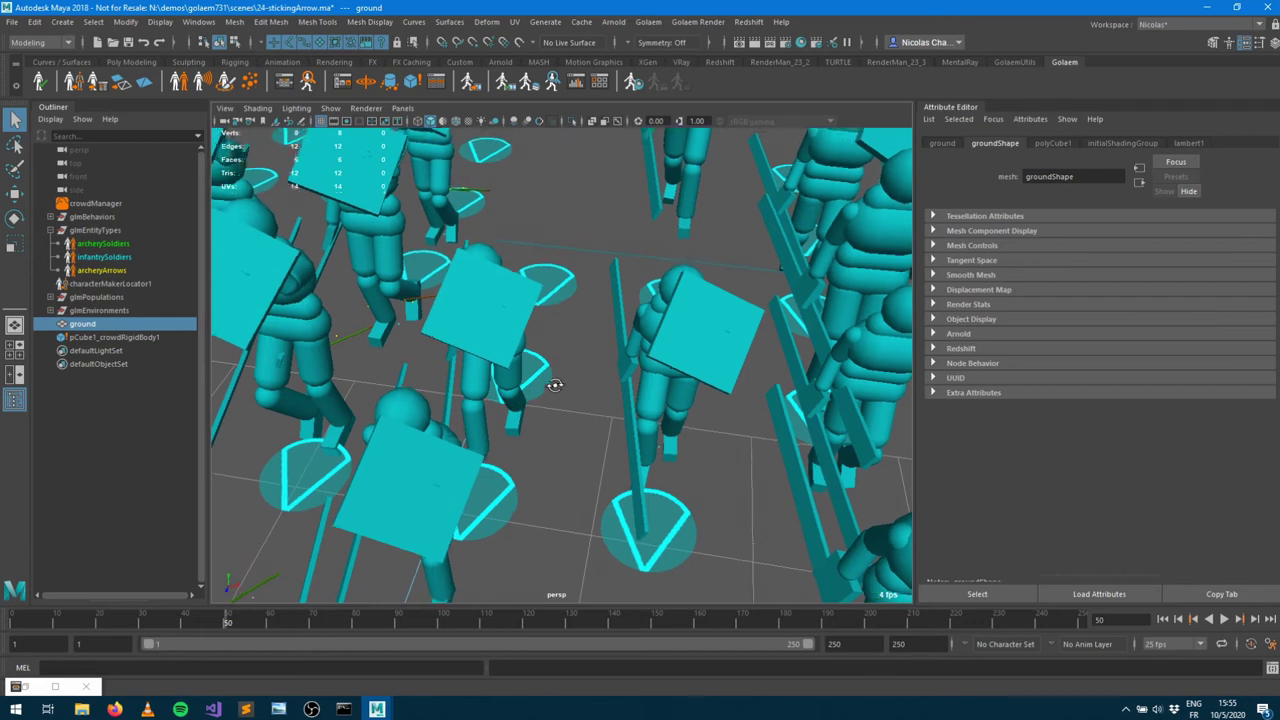
pyautogui.click(286, 82)
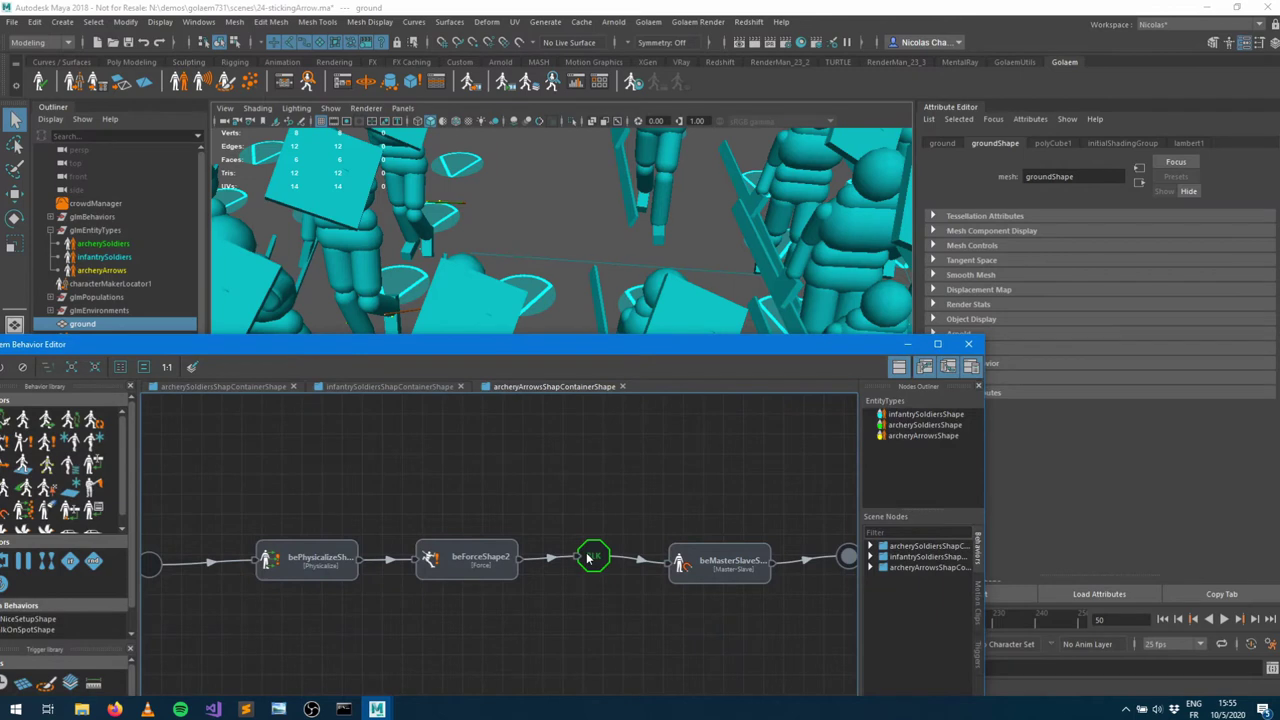
pyautogui.click(907, 343)
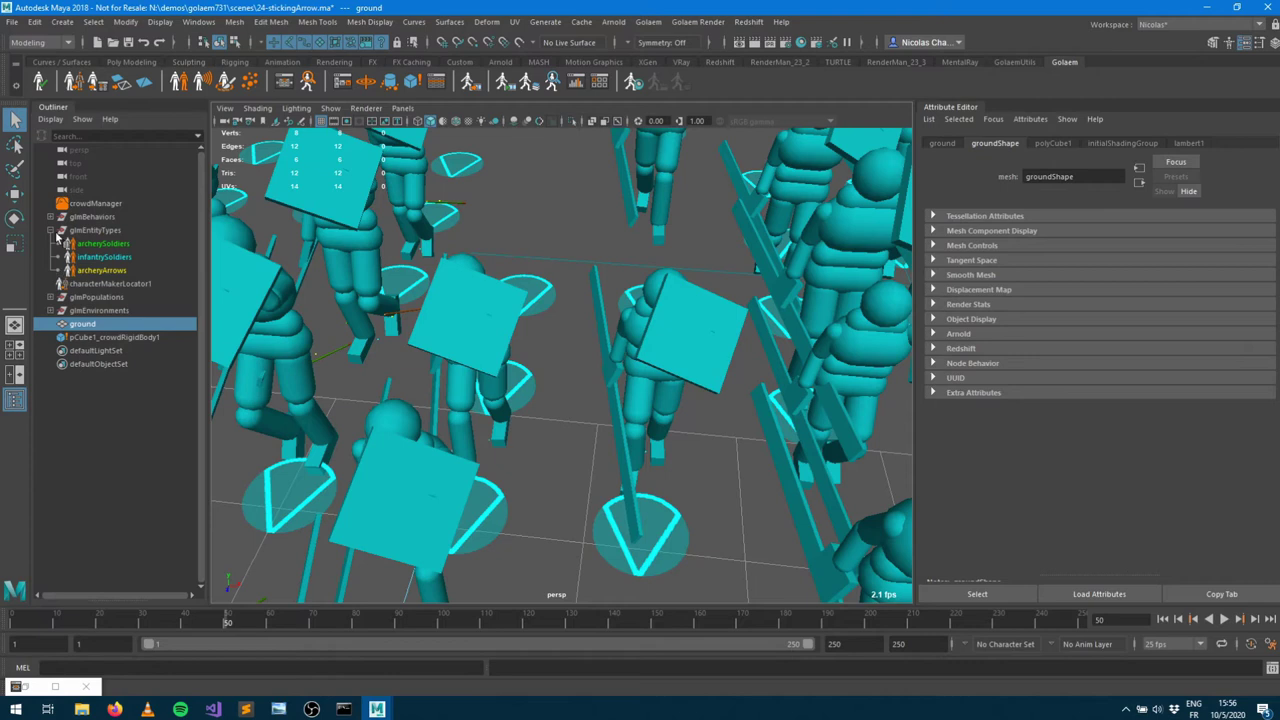
# Select the physics1 locator in the glmEnvironments group and bring both armies into view
pyautogui.click(50, 310)
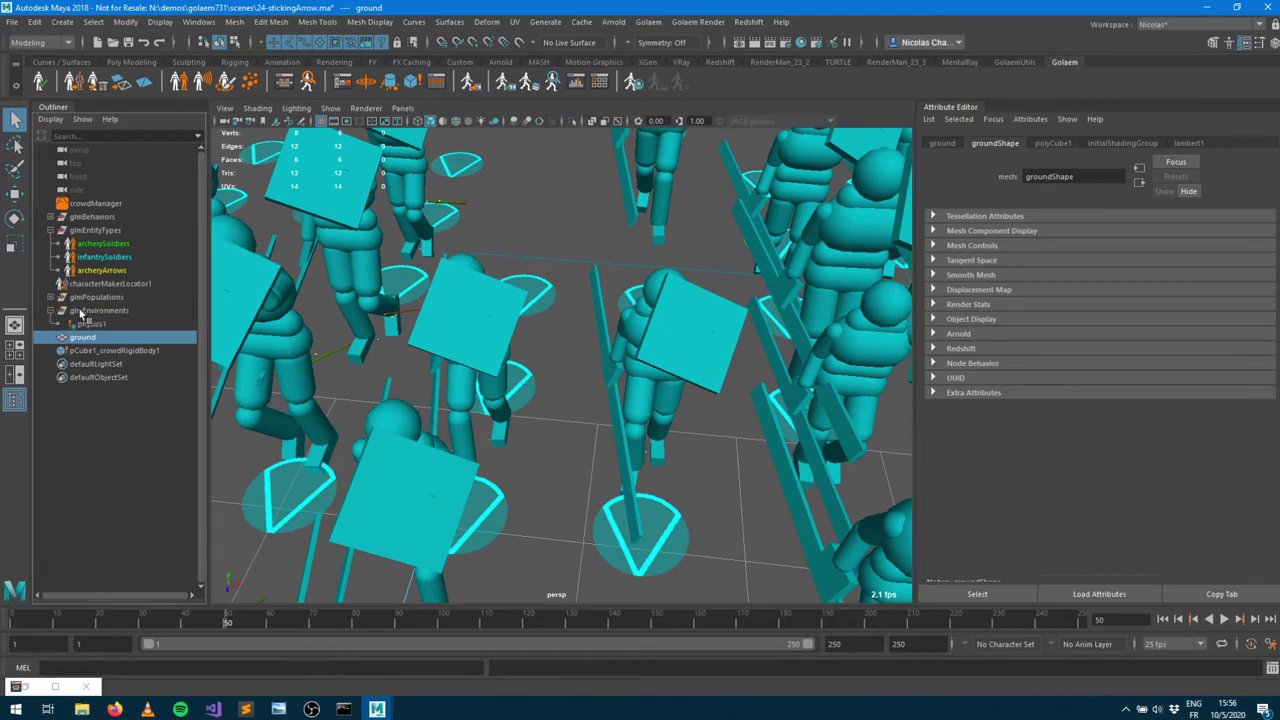
pyautogui.click(90, 323)
pyautogui.keyDown('alt'); pyautogui.moveTo(845, 350); pyautogui.dragTo(363, 382, button='right'); pyautogui.keyUp('alt')
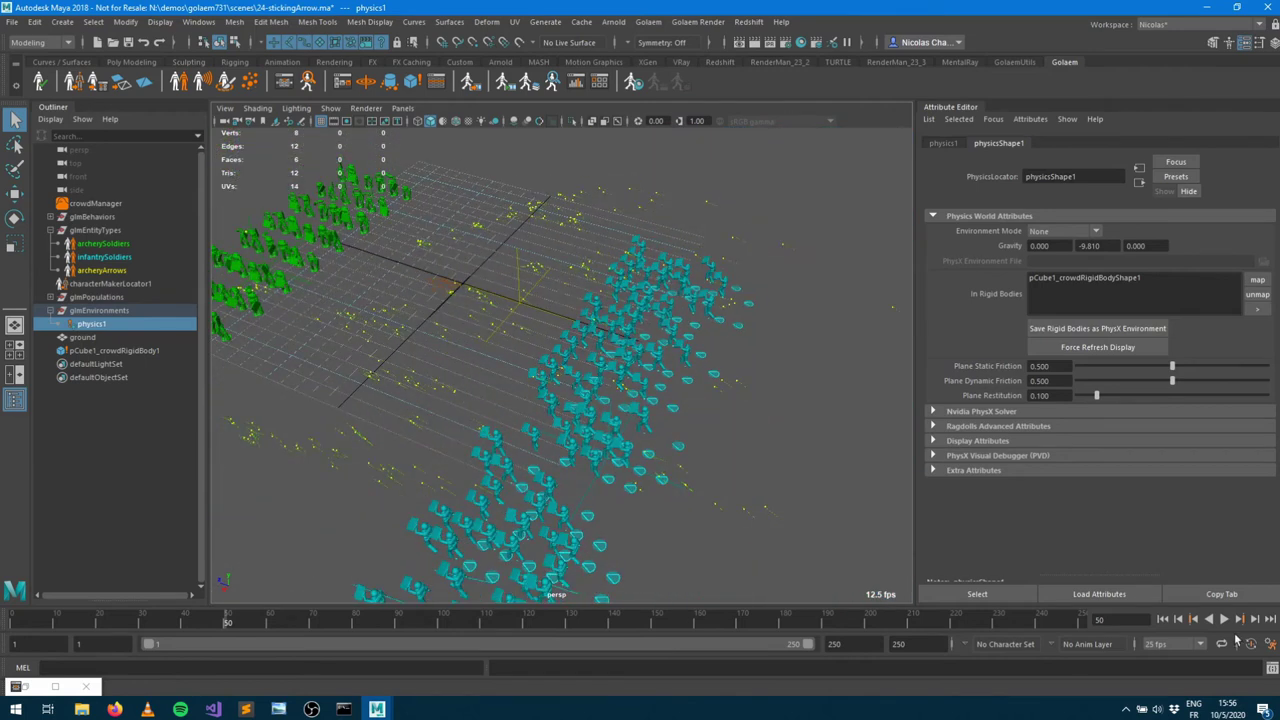
# Step the simulation frame by frame from the first frame to frame 18, watching the arrows leave the archers
pyautogui.click(1160, 619)
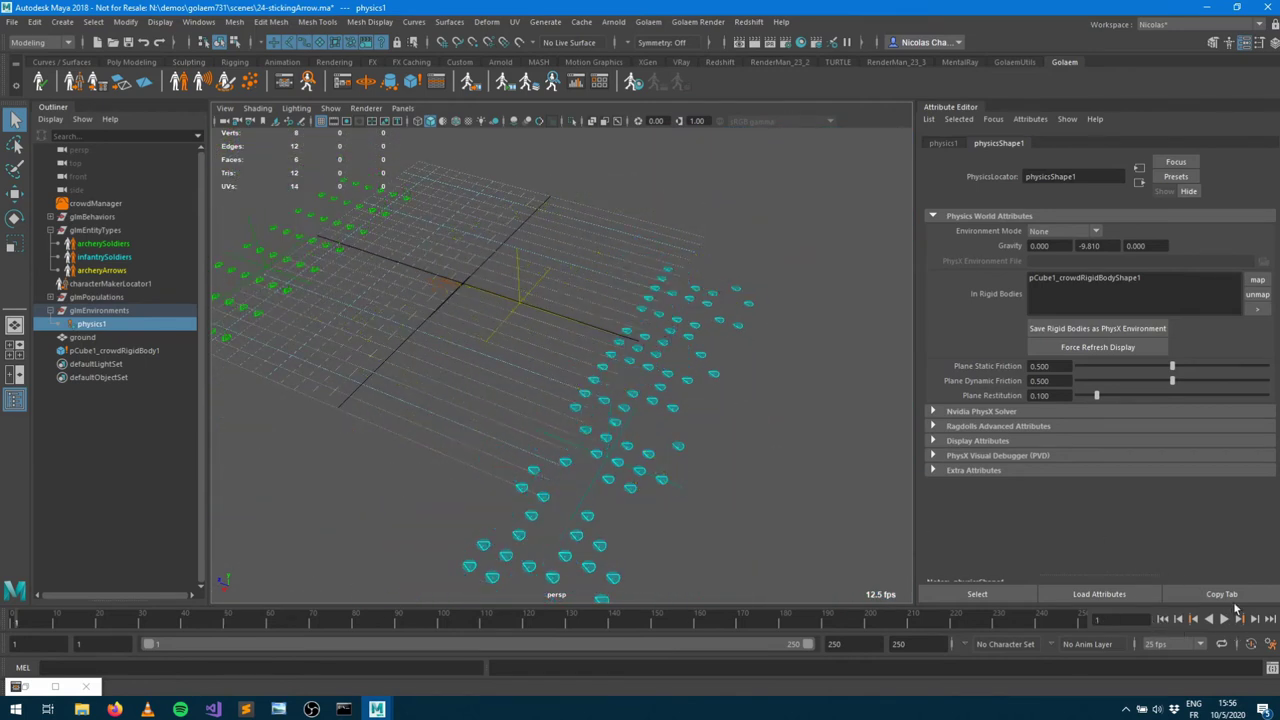
pyautogui.click(1256, 619)
pyautogui.click(1256, 619)
pyautogui.click(1256, 619)
pyautogui.click(1256, 619)
pyautogui.click(1256, 619)
pyautogui.click(1256, 619)
pyautogui.click(1256, 619)
pyautogui.click(1256, 619)
pyautogui.click(1256, 619)
pyautogui.click(1256, 619)
pyautogui.click(1256, 619)
pyautogui.click(1256, 619)
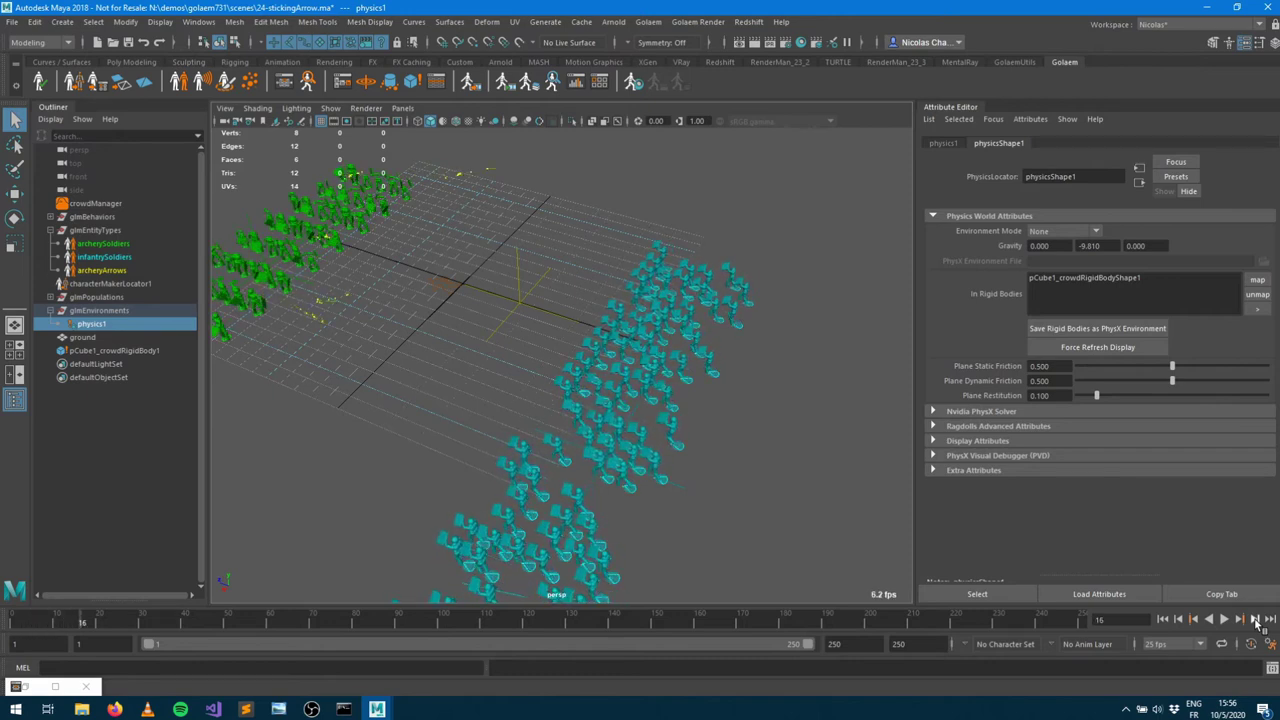
# Turn on Draw Collision shapes for the physics locator and step the simulation from the first frame to frame 30
pyautogui.click(988, 442)
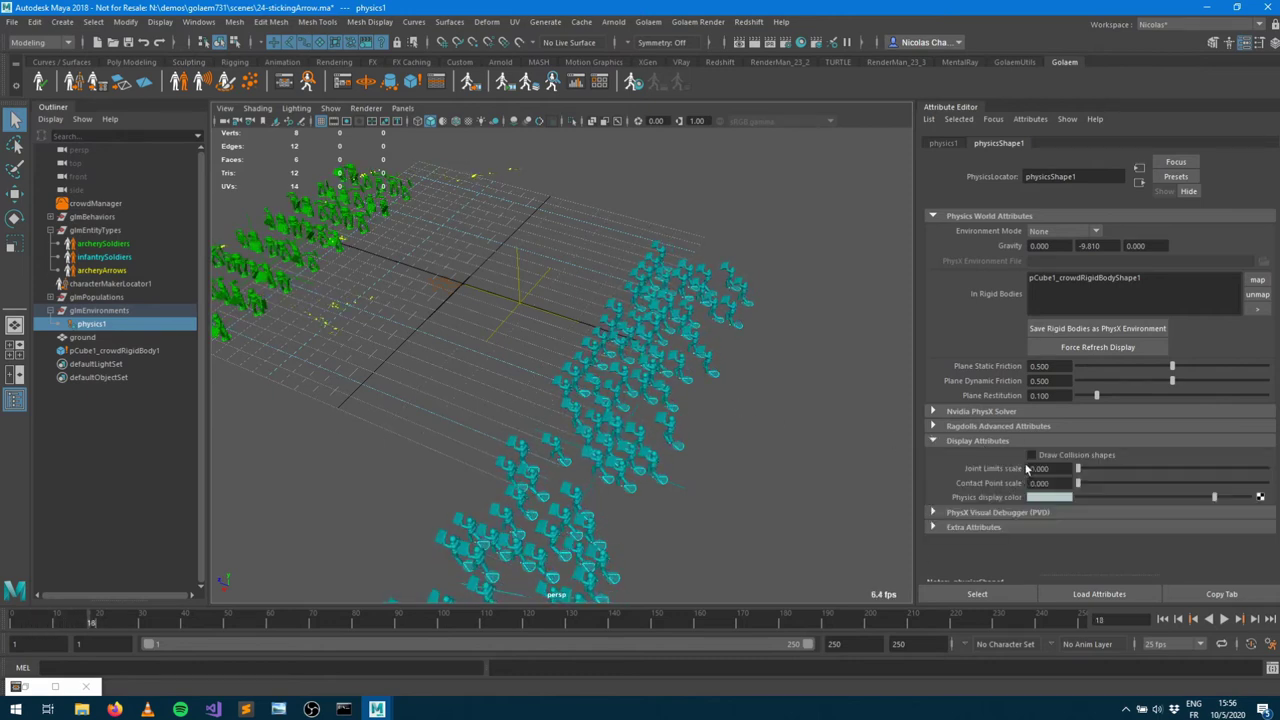
pyautogui.click(1162, 620)
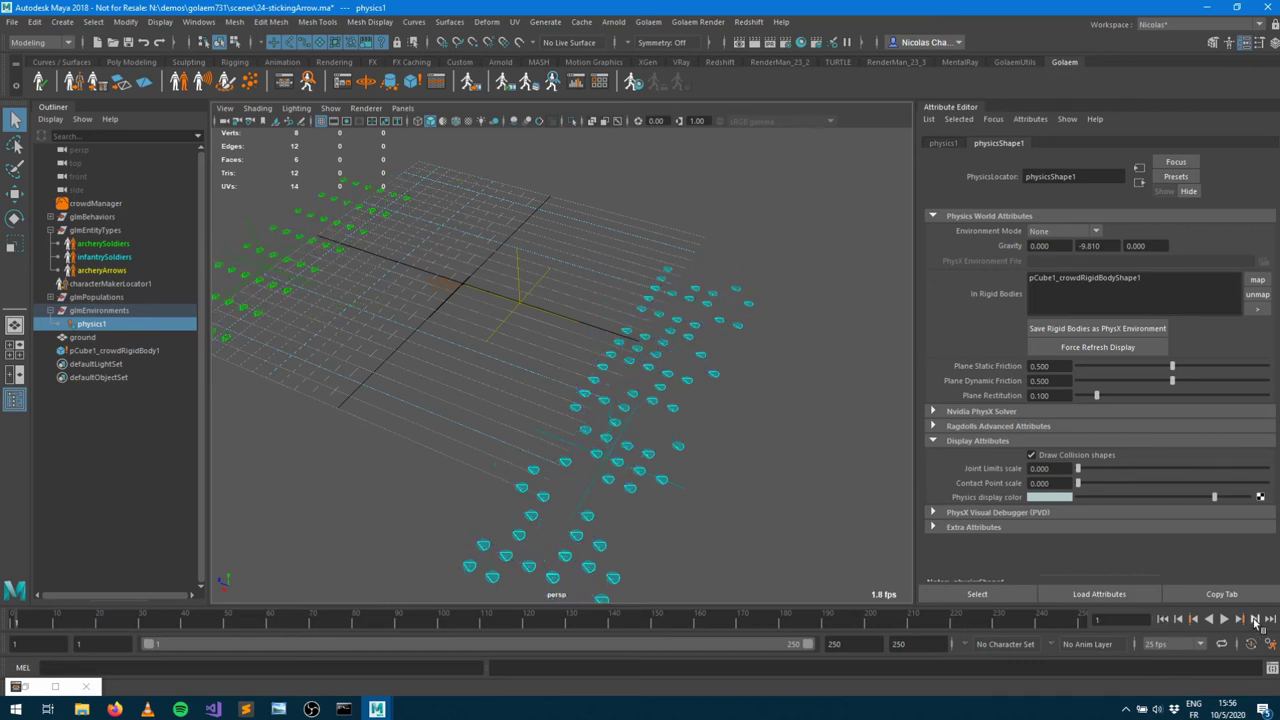
pyautogui.click(1256, 619)
pyautogui.click(1256, 619)
pyautogui.click(1256, 619)
pyautogui.click(1256, 619)
pyautogui.click(1256, 619)
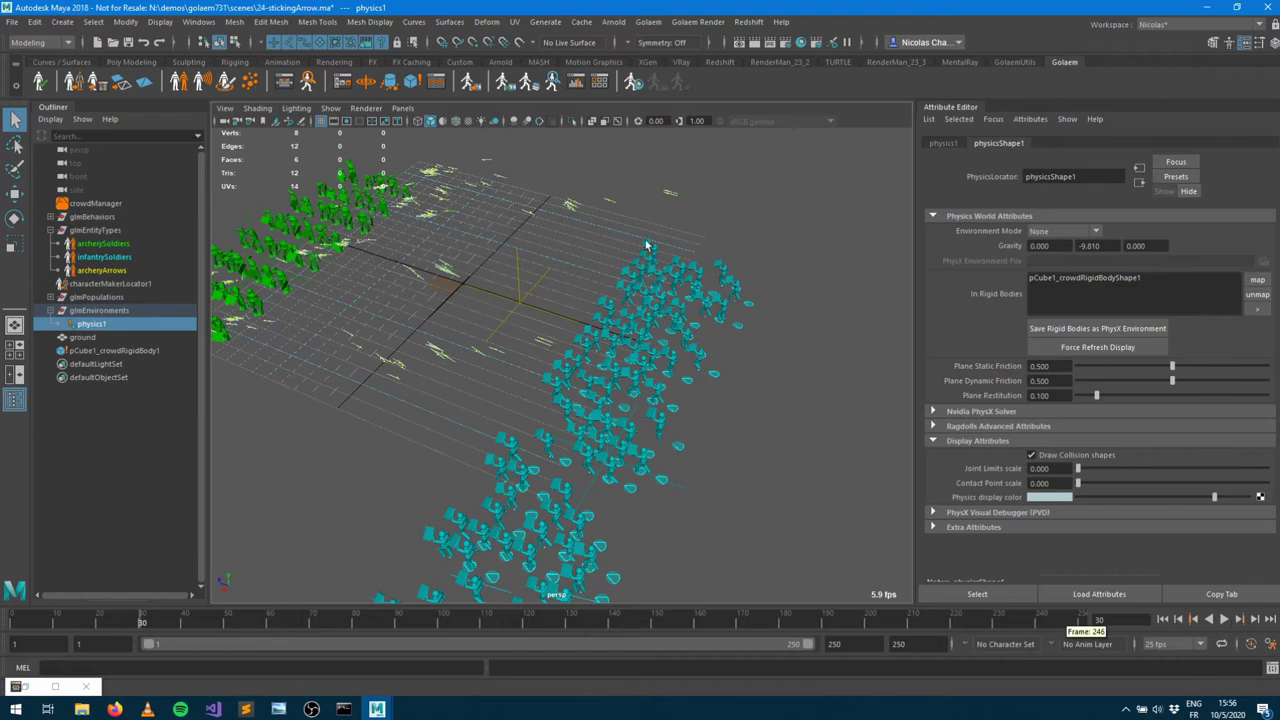
# Open the infantrySoldiersShape behavior graph and examine the True trigger of its Physicalize behavior
pyautogui.click(284, 84)
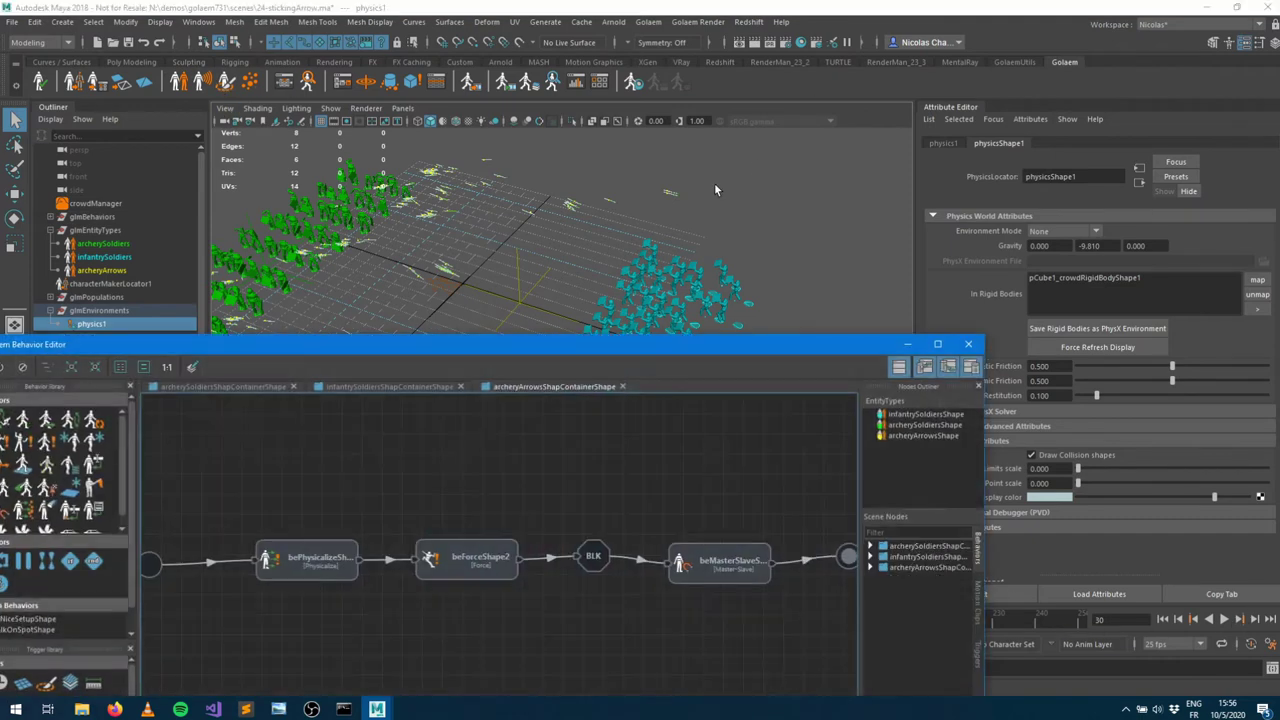
pyautogui.click(926, 414)
pyautogui.moveTo(620, 340); pyautogui.dragTo(962, 189)
pyautogui.moveTo(318, 300); pyautogui.dragTo(677, 422)
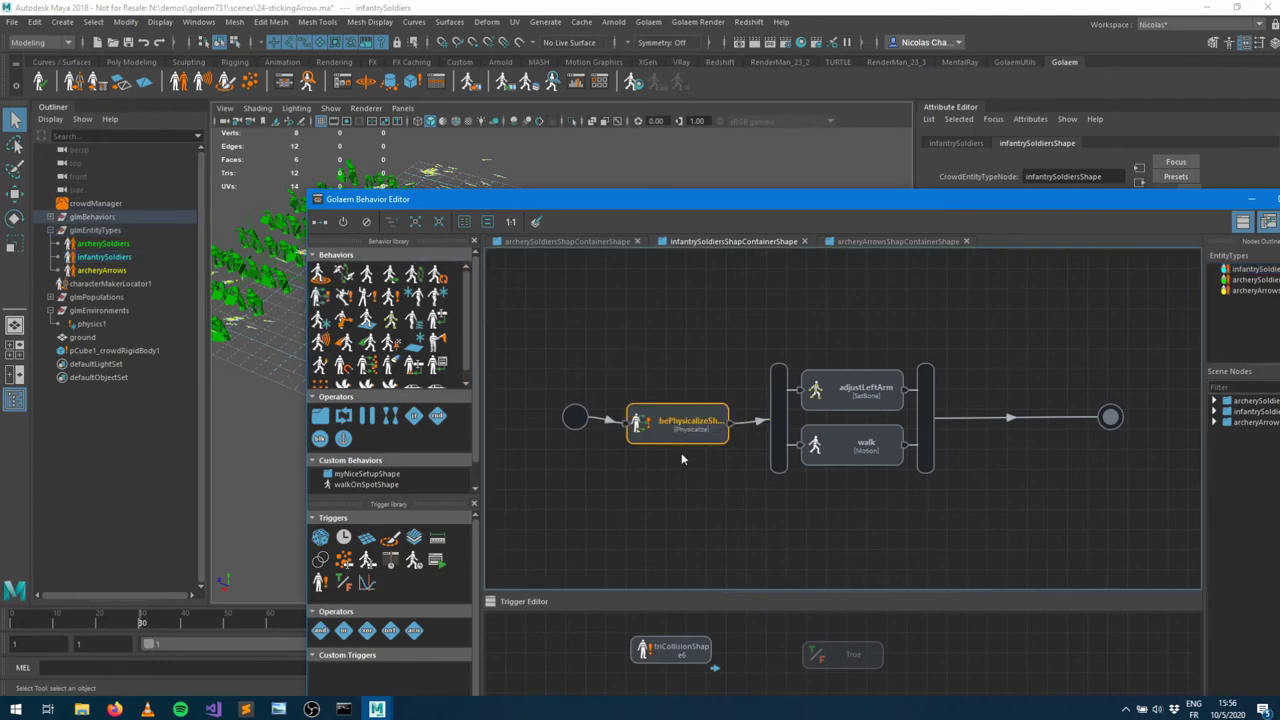
pyautogui.click(730, 424)
pyautogui.click(823, 653)
pyautogui.moveTo(991, 204); pyautogui.dragTo(466, 292)
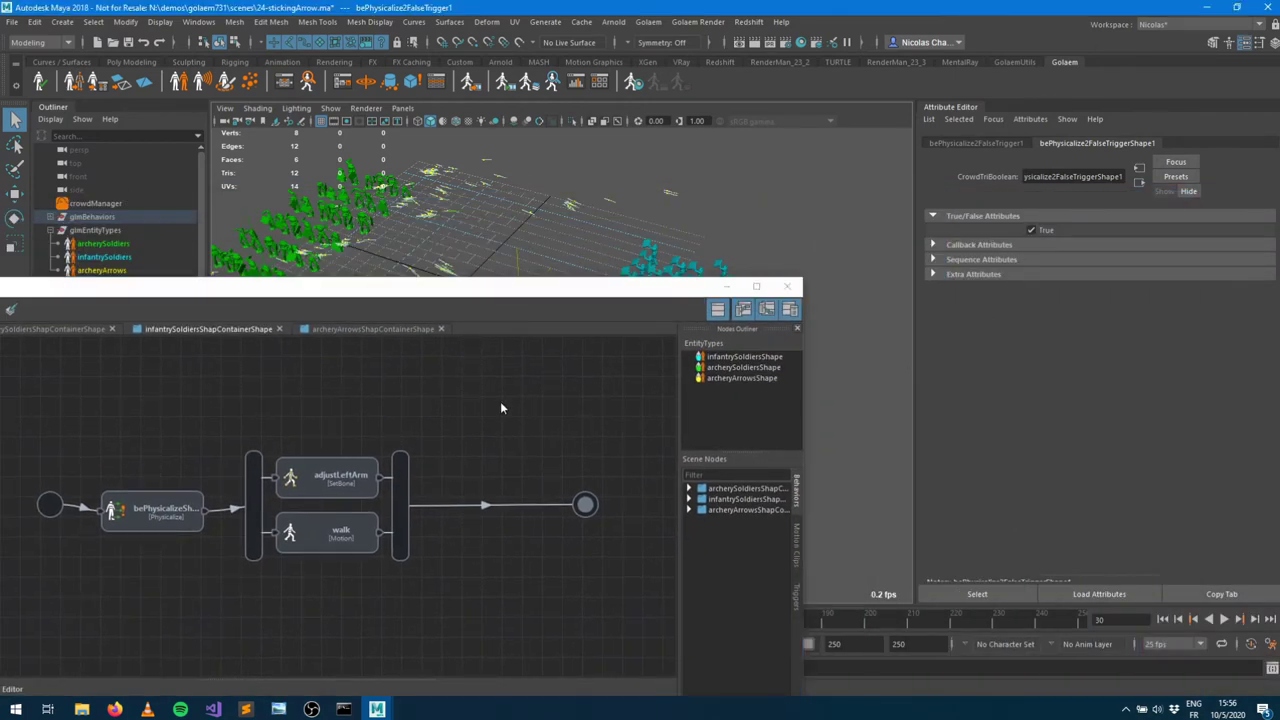
# Set the Physicalize Mode of the infantry soldiers' Physicalize behavior to Kinematic Rigid Body
pyautogui.moveTo(284, 298); pyautogui.dragTo(473, 225)
pyautogui.click(341, 435)
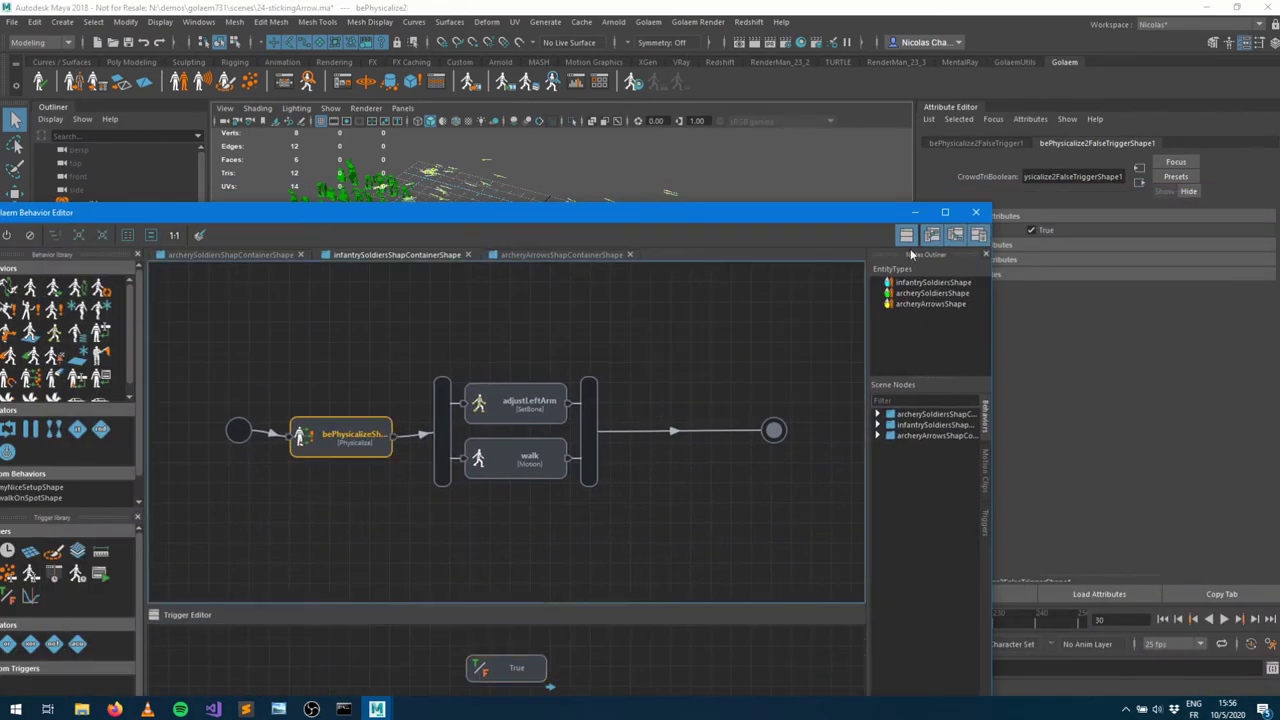
pyautogui.click(1078, 246)
pyautogui.click(1066, 279)
pyautogui.click(914, 213)
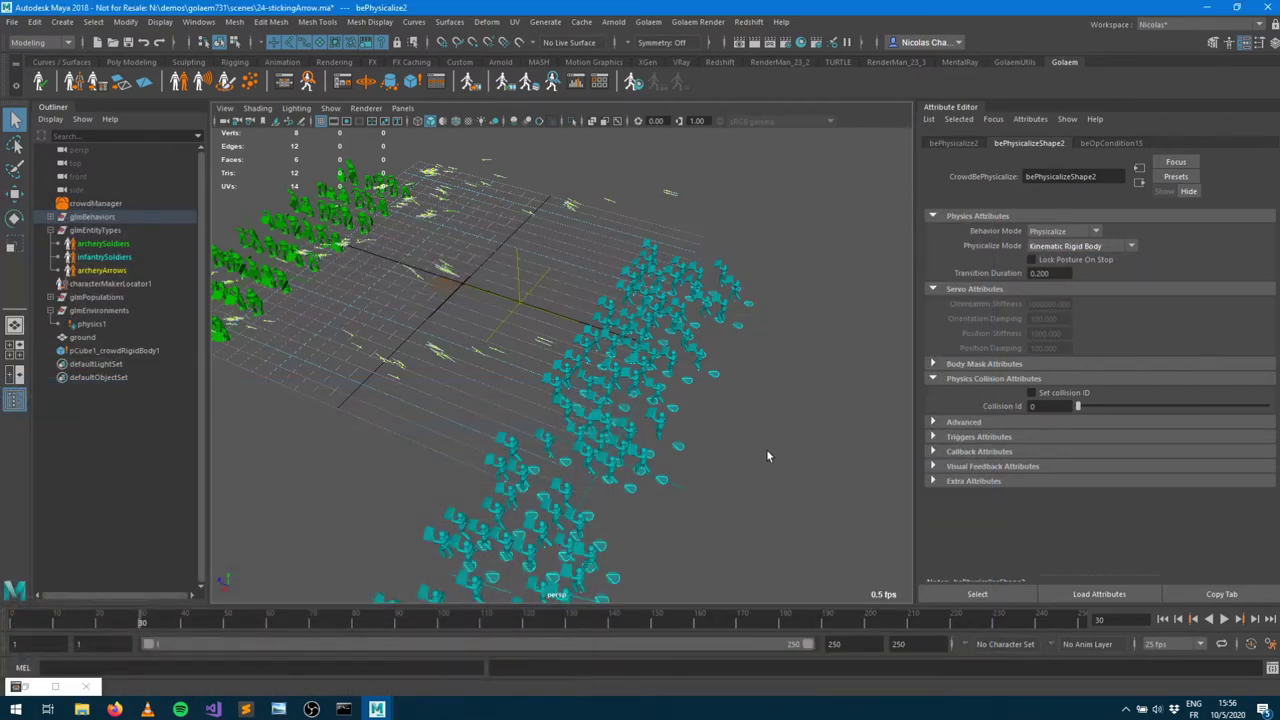
# Play the simulation from the first frame to frame 4 and examine the collision shapes on the infantry soldiers
pyautogui.click(1162, 619)
pyautogui.click(1224, 619)
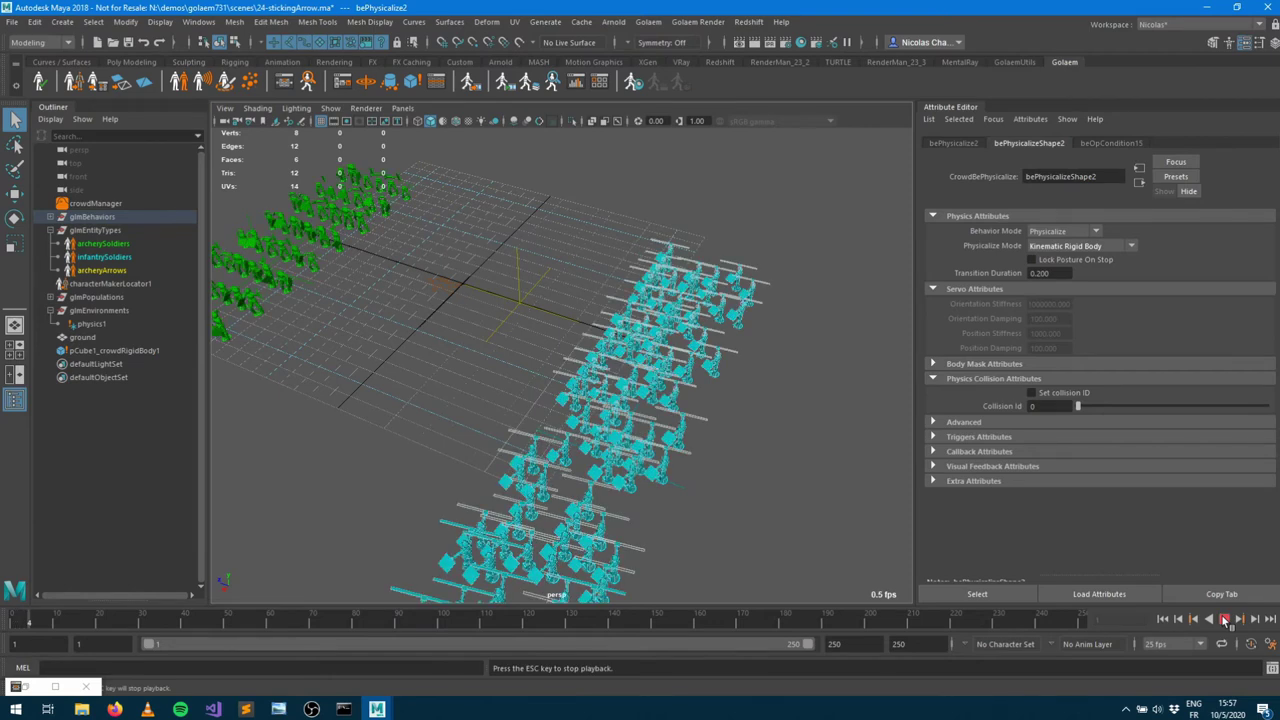
pyautogui.press('Escape')
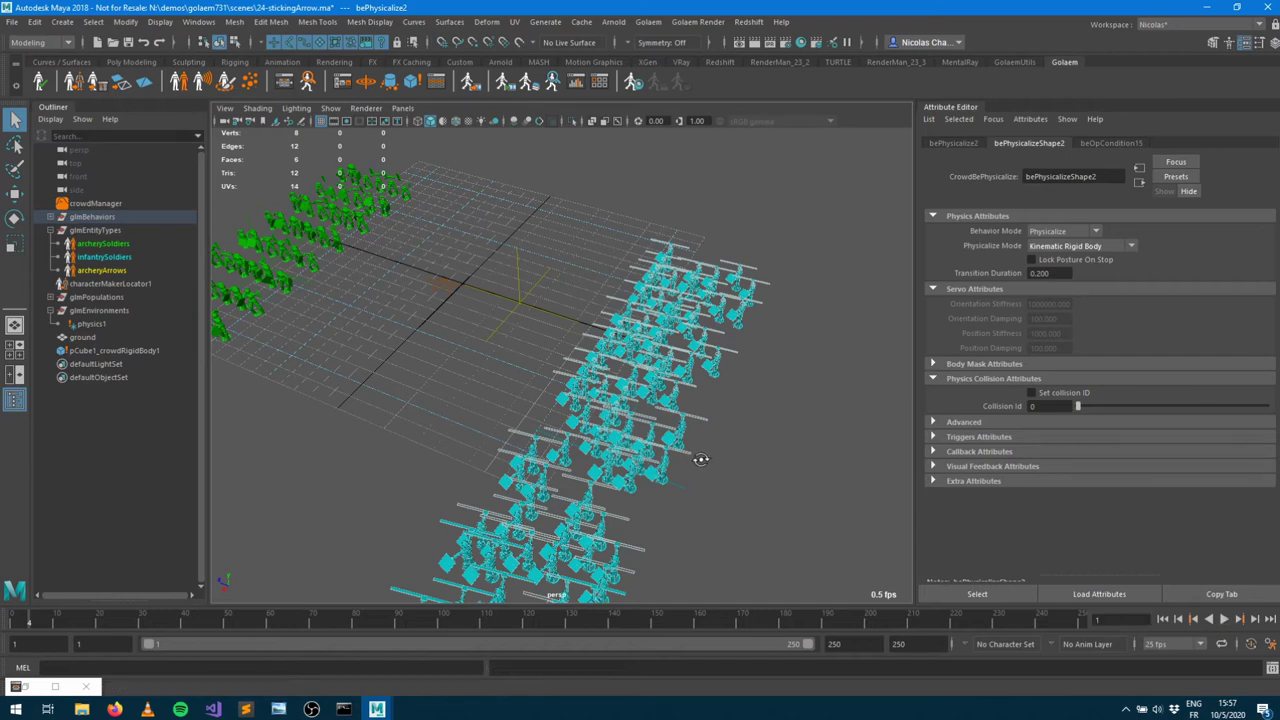
pyautogui.keyDown('alt'); pyautogui.moveTo(701, 459); pyautogui.dragTo(249, 404); pyautogui.keyUp('alt')
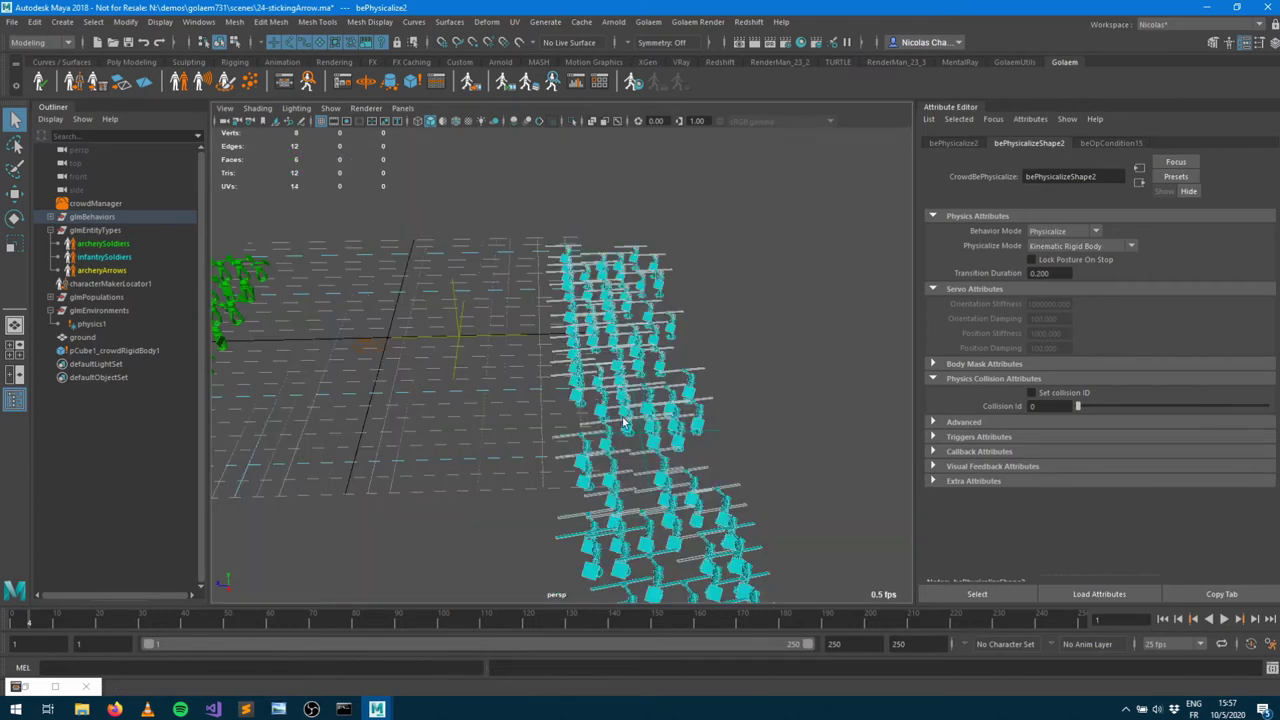
# Turn off Draw Collision shapes on physics1 and play the simulation from the first frame to frame 44
pyautogui.click(93, 326)
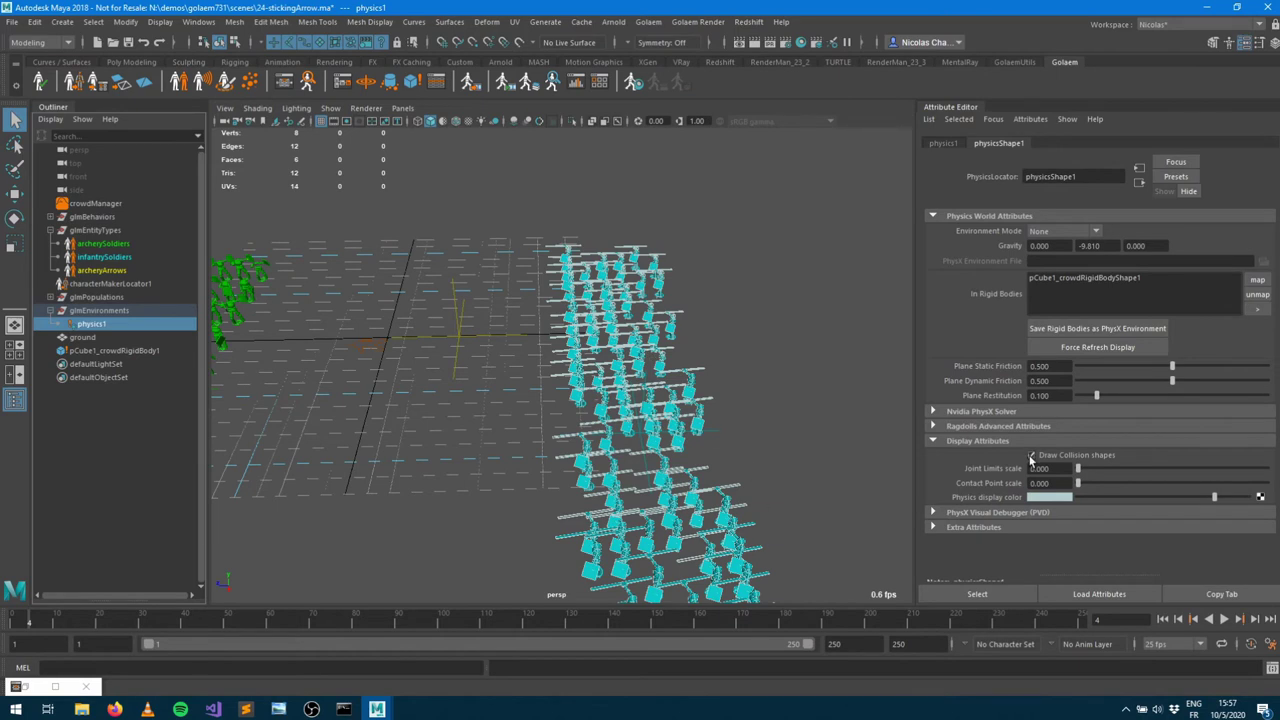
pyautogui.click(1031, 456)
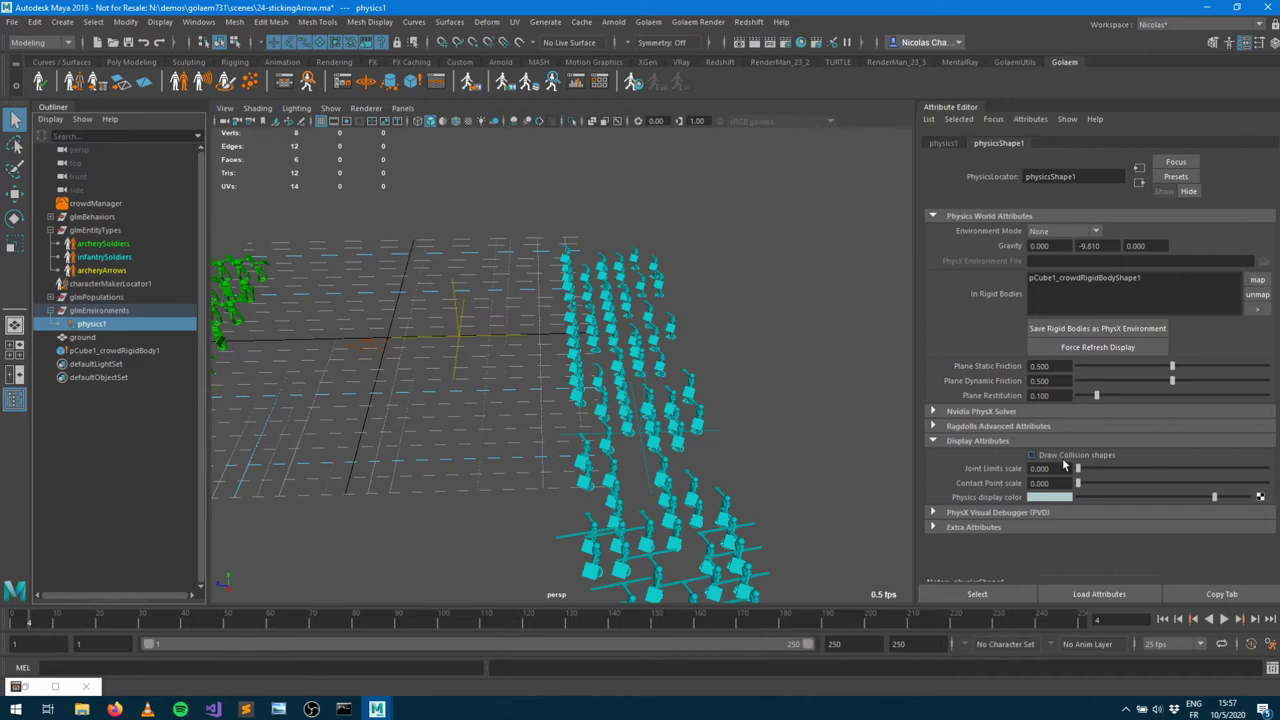
pyautogui.click(1162, 619)
pyautogui.click(1224, 619)
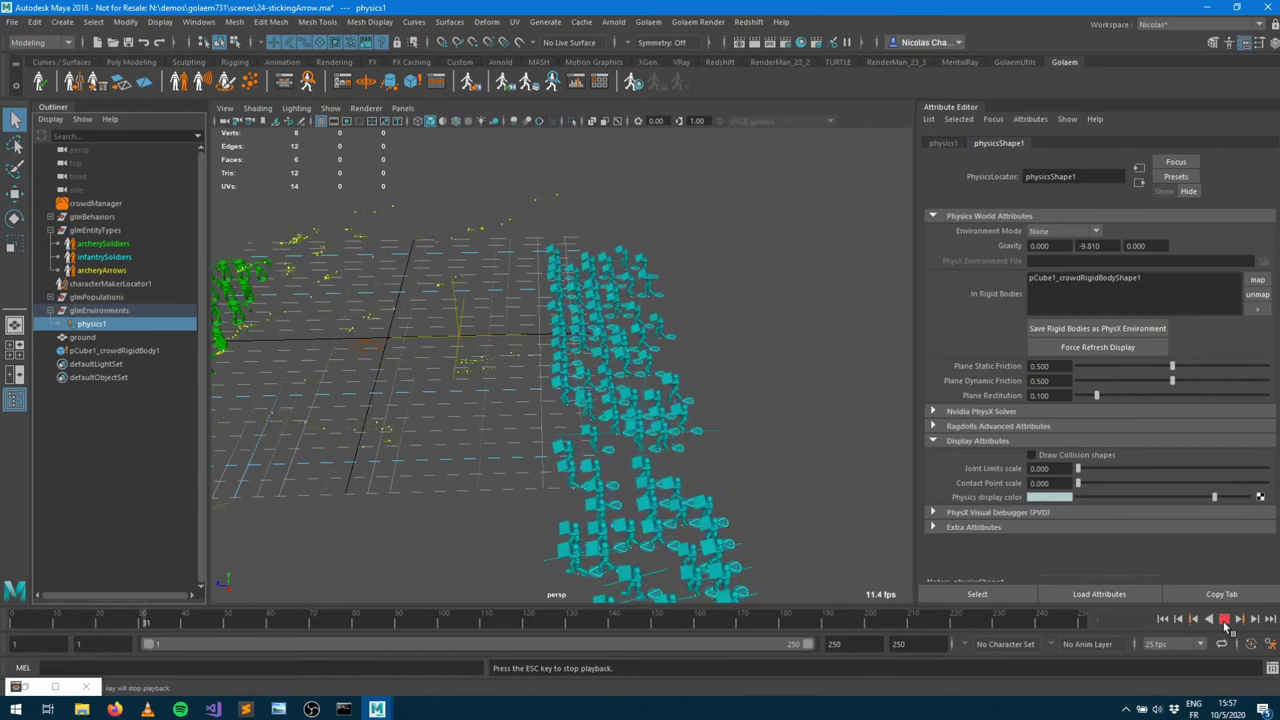
pyautogui.click(1224, 619)
pyautogui.scroll(5, 746, 328)
pyautogui.scroll(-3, 746, 328)
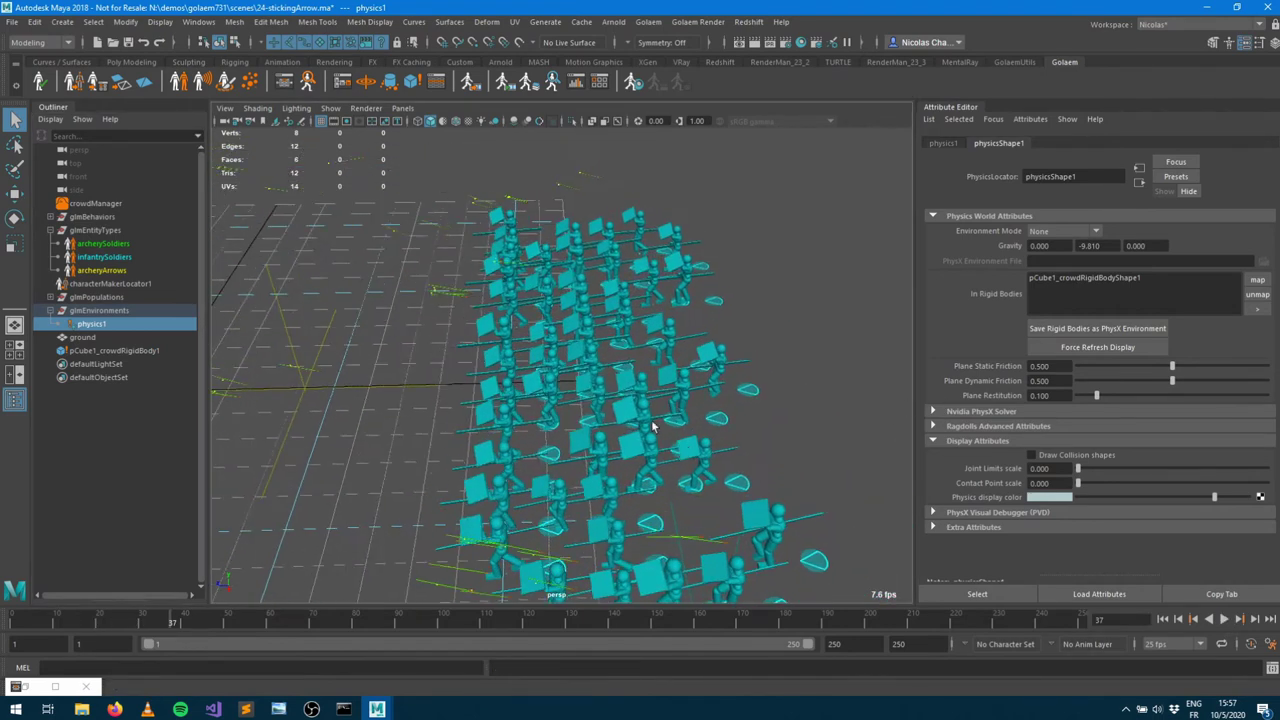
pyautogui.scroll(4, 474, 432)
pyautogui.hotkey('alt', 'v')
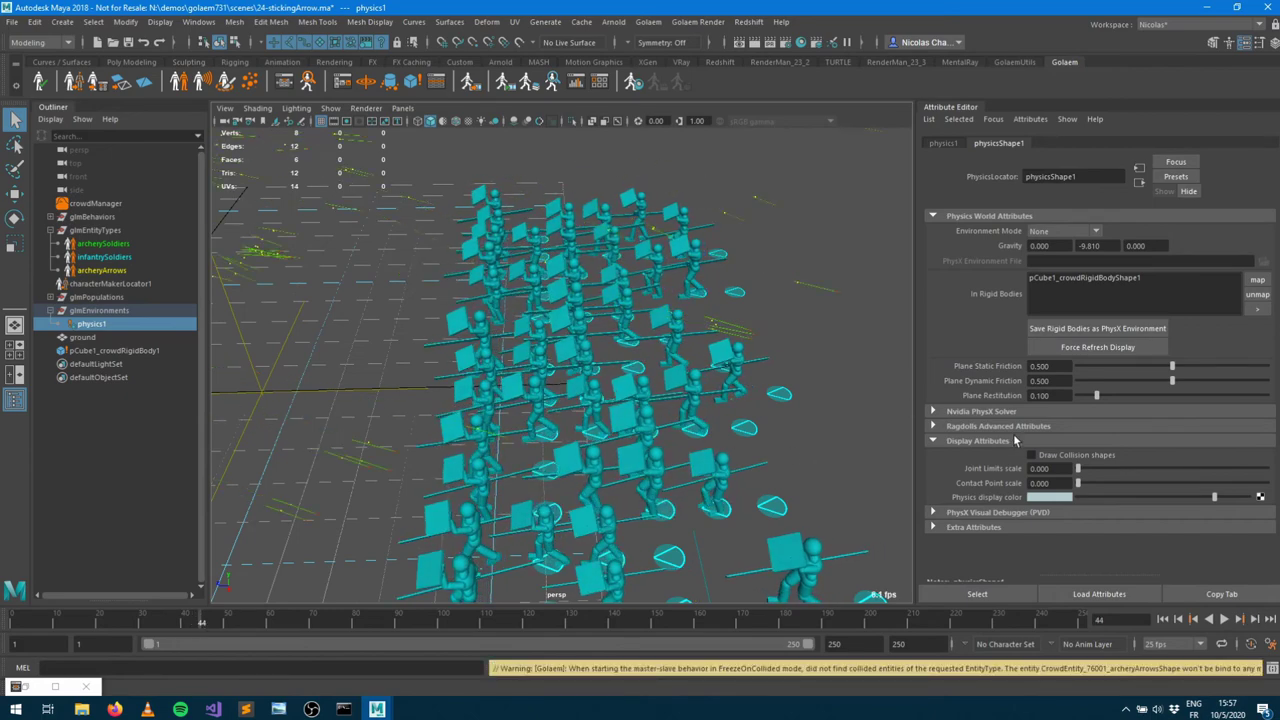
# Examine the arrows among the infantry soldiers at frame 44 and show the visual feedback of individual arrow entities
pyautogui.keyDown('alt'); pyautogui.moveTo(730, 440); pyautogui.dragTo(684, 338); pyautogui.keyUp('alt')
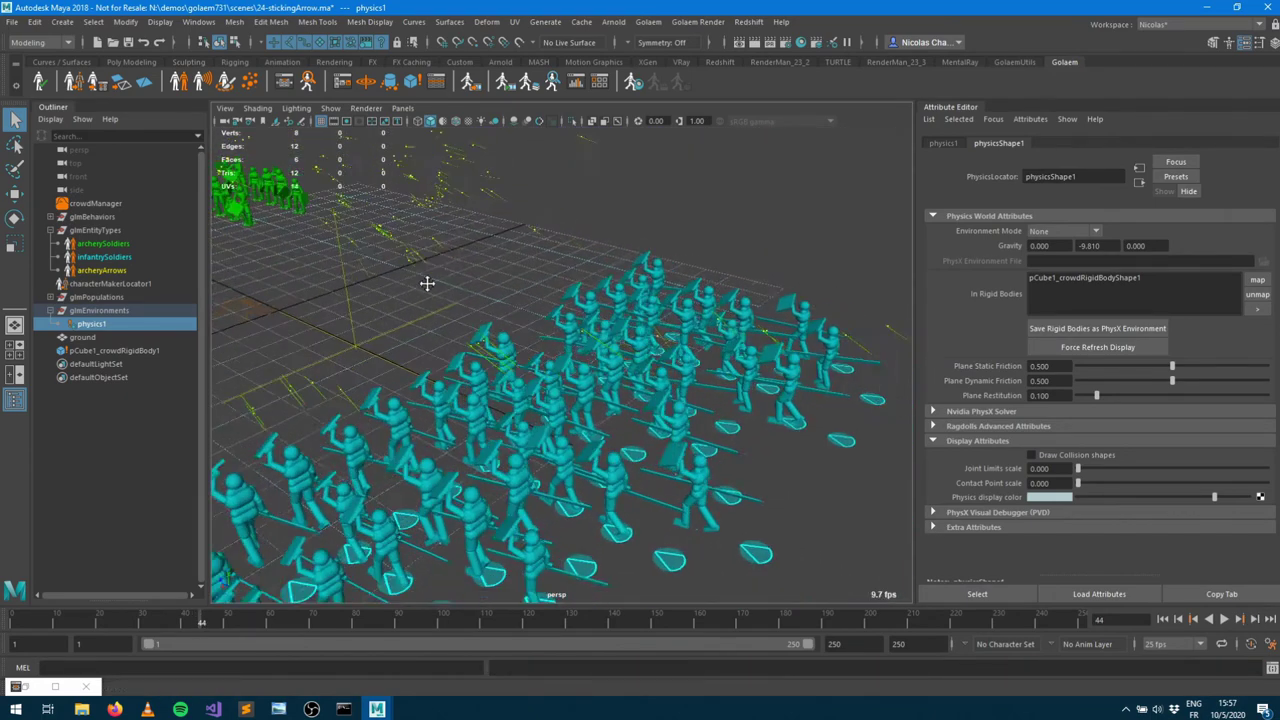
pyautogui.scroll(5, 423, 283)
pyautogui.keyDown('alt'); pyautogui.moveTo(553, 378); pyautogui.dragTo(829, 378); pyautogui.keyUp('alt')
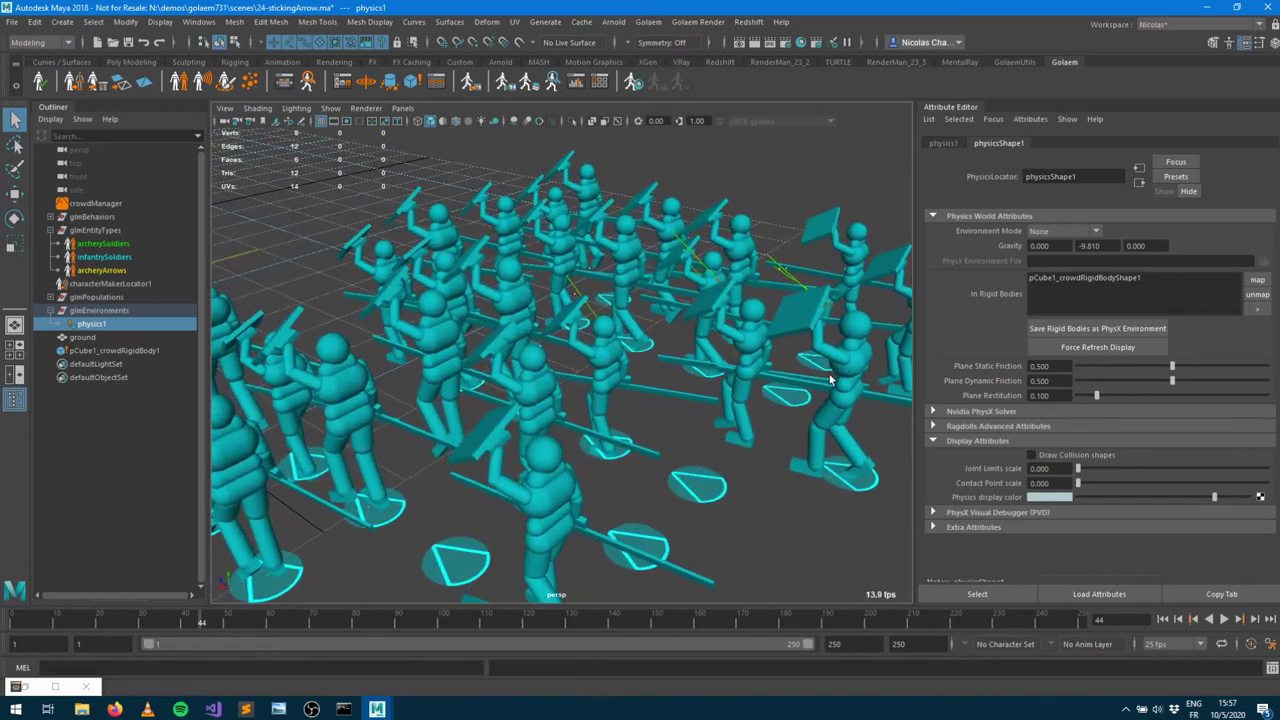
pyautogui.click(708, 270)
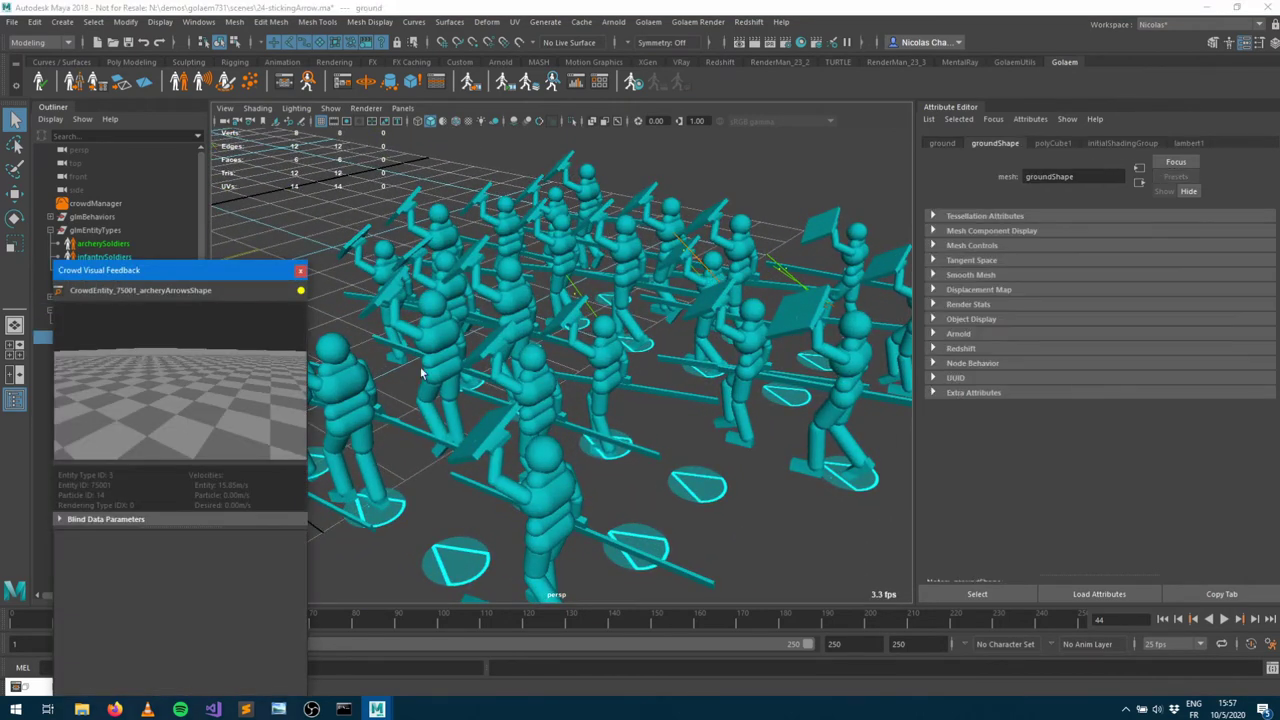
pyautogui.moveTo(730, 310)
pyautogui.keyDown('alt'); pyautogui.mouseDown()
pyautogui.moveTo(686, 300)
pyautogui.moveTo(734, 314)
pyautogui.mouseUp(); pyautogui.keyUp('alt')
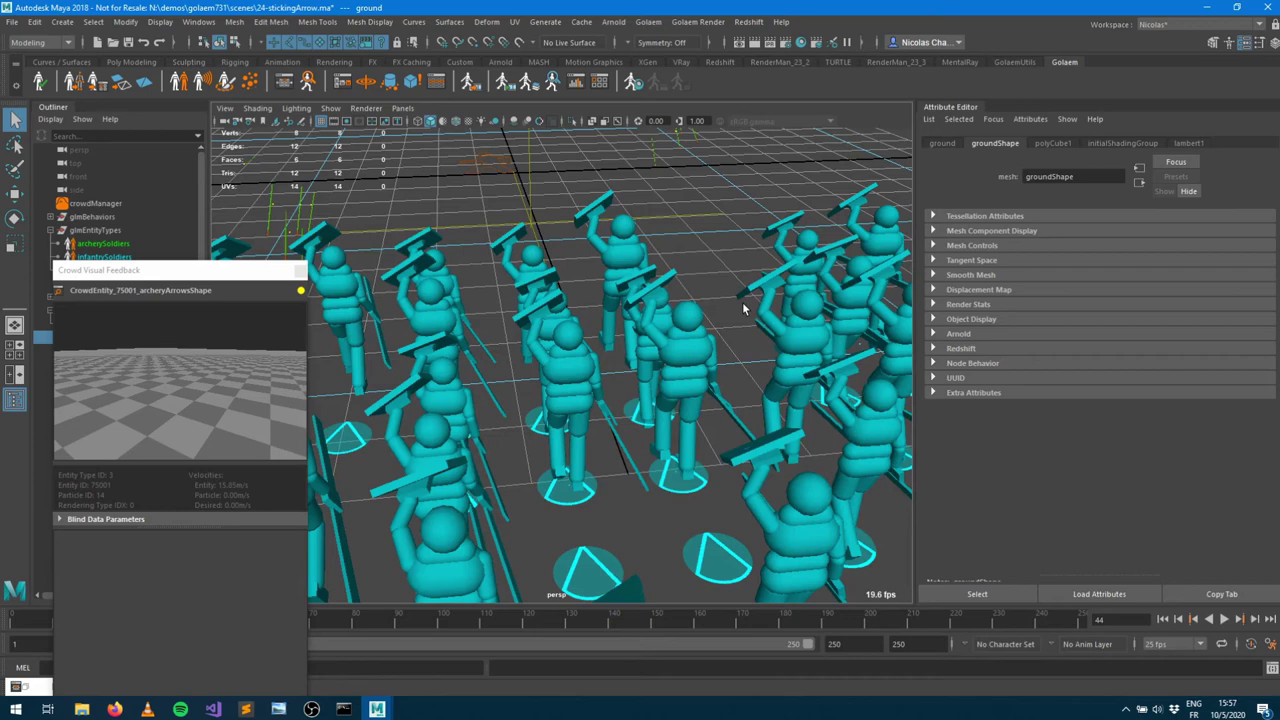
pyautogui.scroll(-3, 856, 353)
pyautogui.keyDown('alt'); pyautogui.moveTo(761, 356); pyautogui.dragTo(458, 380); pyautogui.keyUp('alt')
pyautogui.keyDown('alt'); pyautogui.moveTo(458, 380); pyautogui.dragTo(720, 472, button='right'); pyautogui.keyUp('alt')
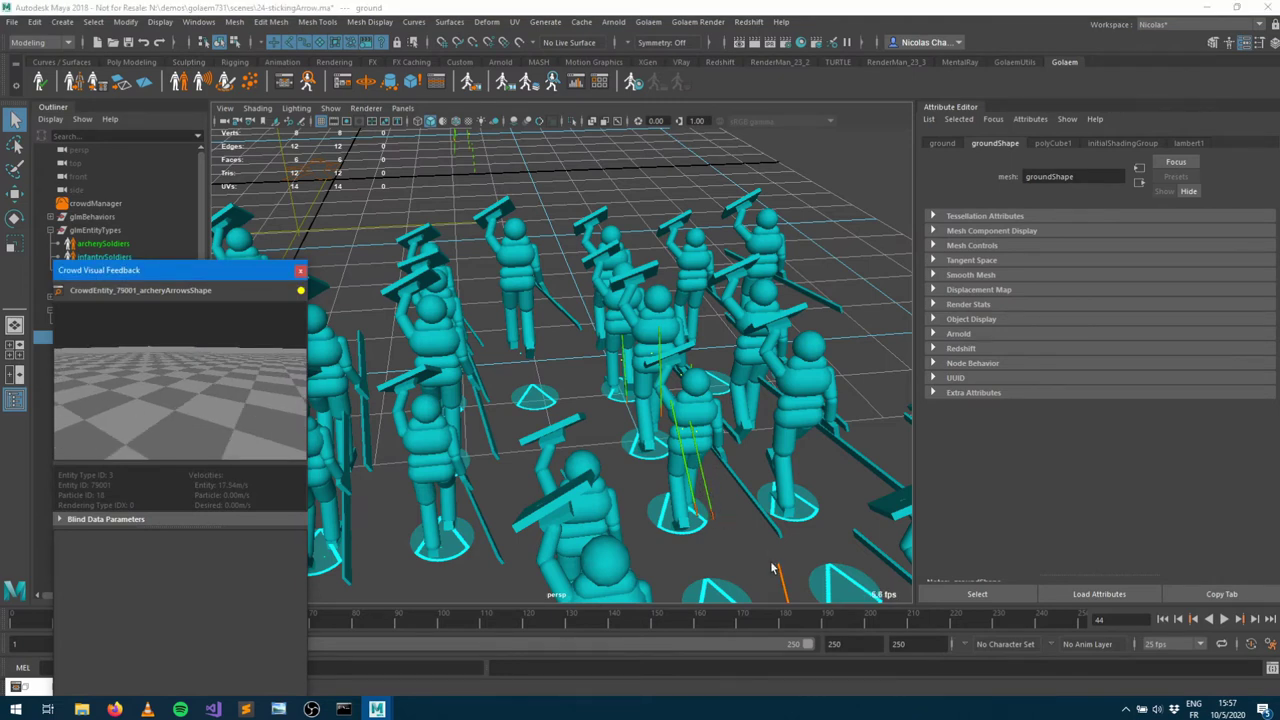
# Examine the arrows around the infantry soldiers at frame 44 and review the settings and triggers of the arrows' Block and Master-Slave behaviors
pyautogui.keyDown('alt'); pyautogui.moveTo(731, 466); pyautogui.dragTo(727, 372); pyautogui.keyUp('alt')
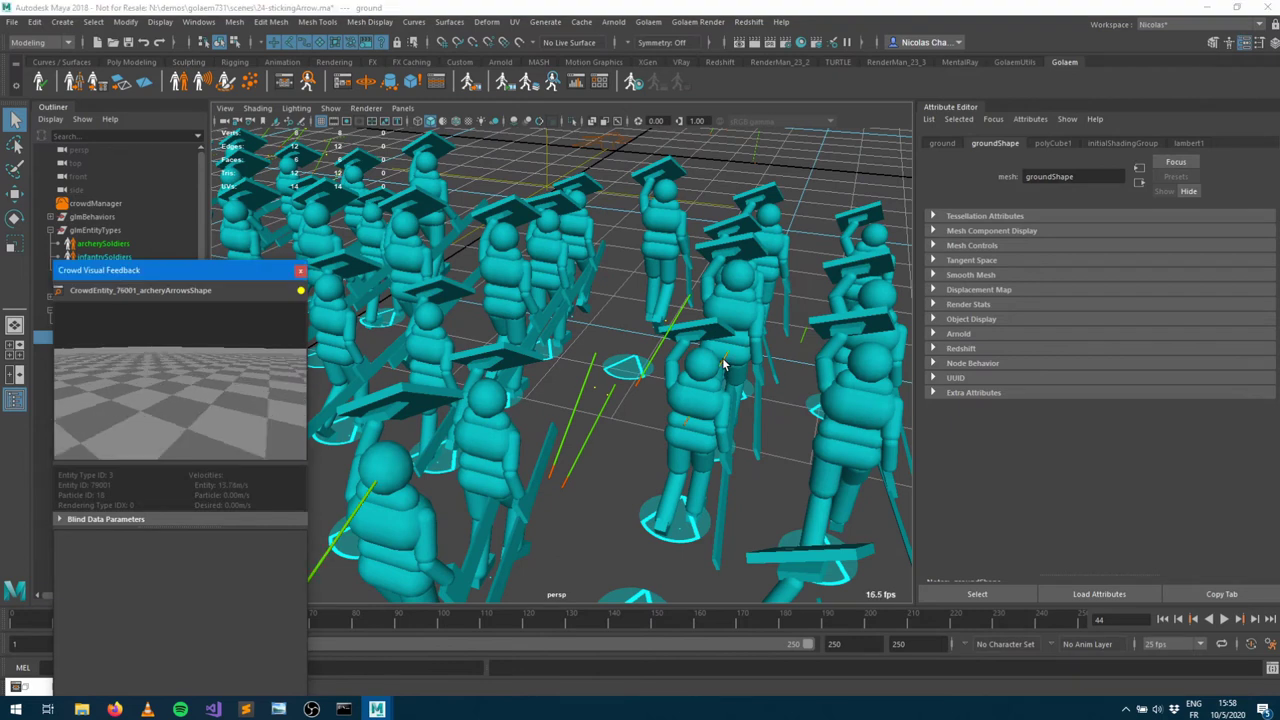
pyautogui.click(286, 88)
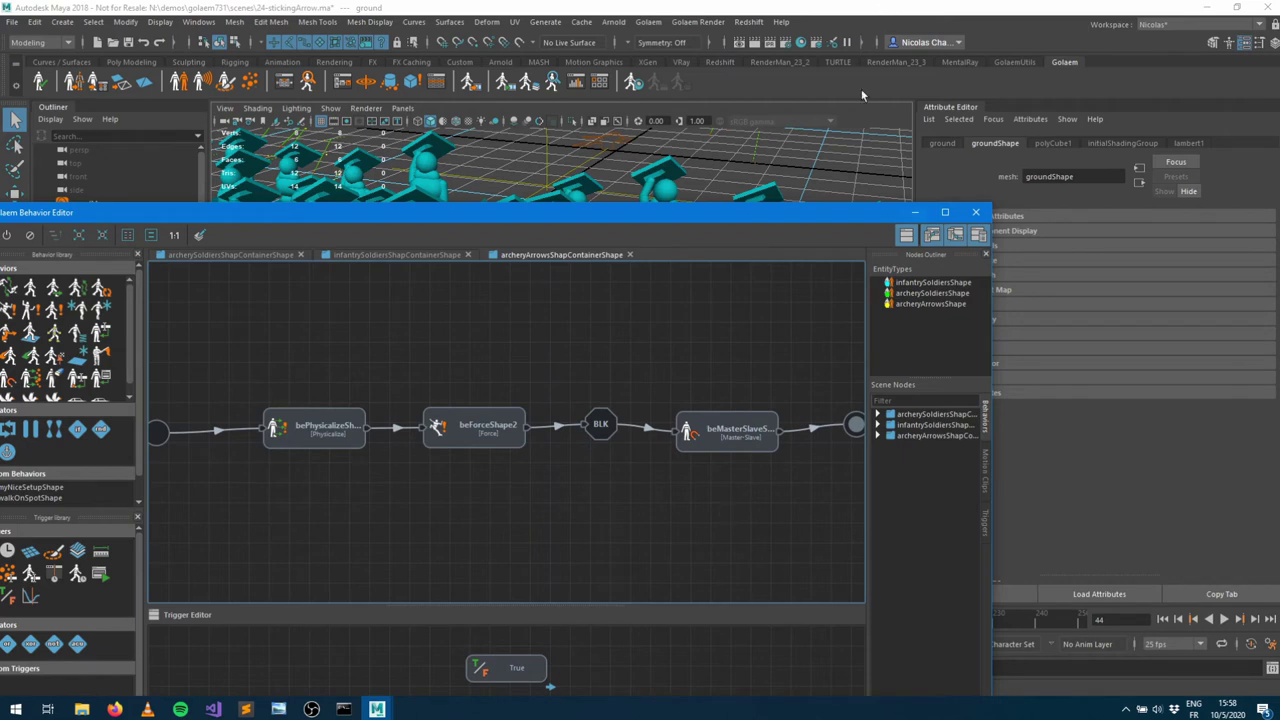
pyautogui.moveTo(800, 214); pyautogui.dragTo(749, 547)
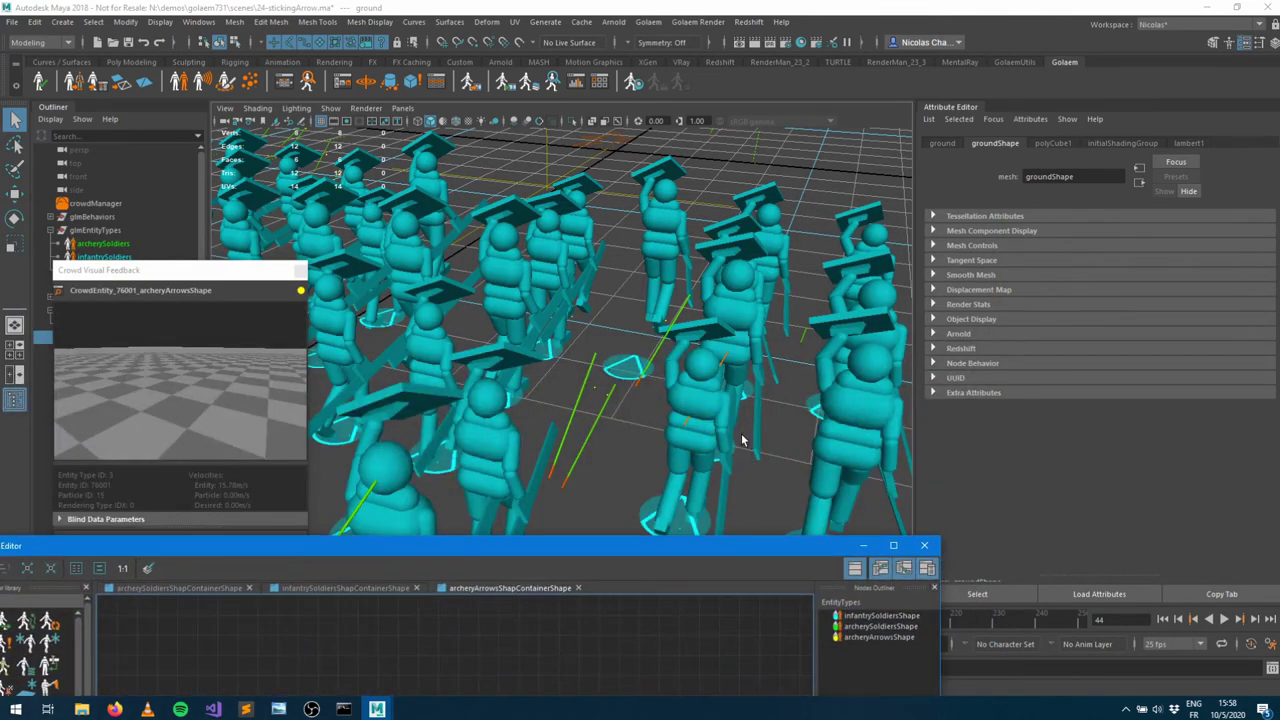
pyautogui.keyDown('alt'); pyautogui.moveTo(714, 443); pyautogui.dragTo(690, 338); pyautogui.keyUp('alt')
pyautogui.moveTo(531, 539); pyautogui.dragTo(407, 181)
pyautogui.click(602, 395)
pyautogui.click(548, 409)
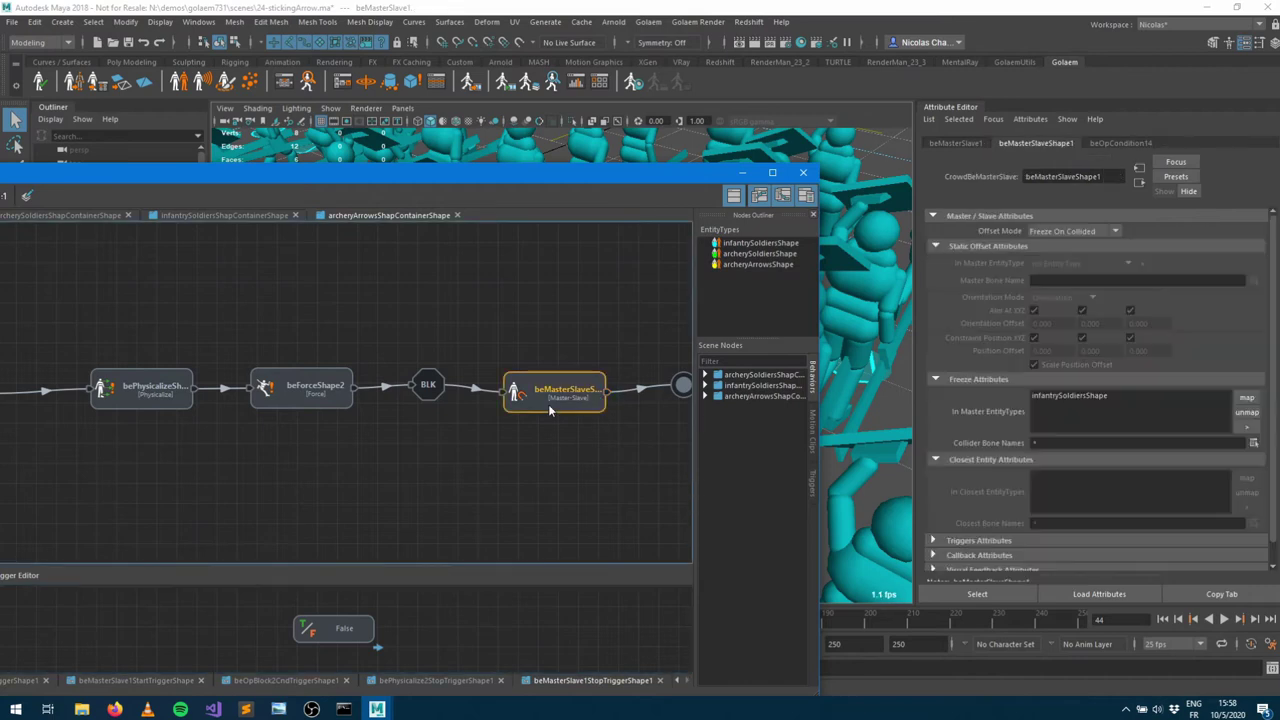
pyautogui.click(430, 390)
pyautogui.click(537, 408)
pyautogui.click(507, 399)
pyautogui.click(550, 410)
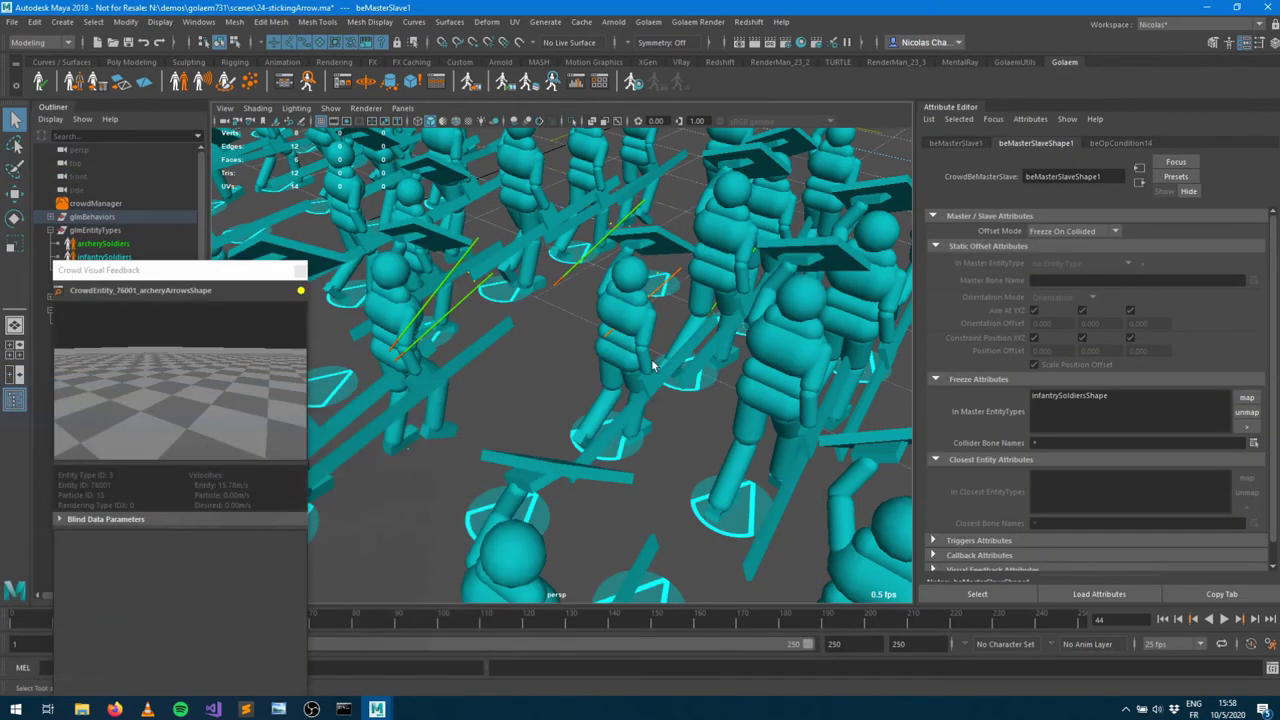
# Examine the arrows among the soldiers at frame 46, closing the visual feedback and checking the Master-Slave start trigger
pyautogui.click(741, 172)
pyautogui.keyDown('alt'); pyautogui.moveTo(655, 367); pyautogui.dragTo(671, 481); pyautogui.keyUp('alt')
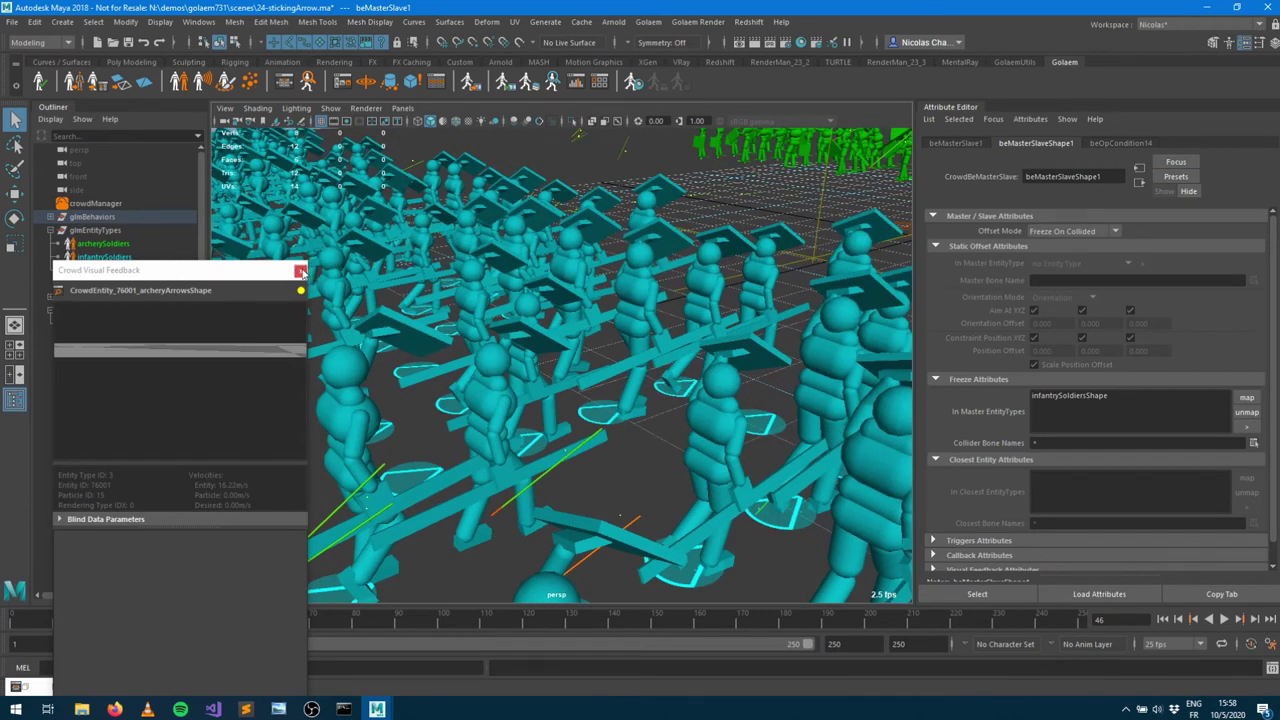
pyautogui.click(300, 271)
pyautogui.click(285, 82)
pyautogui.click(536, 448)
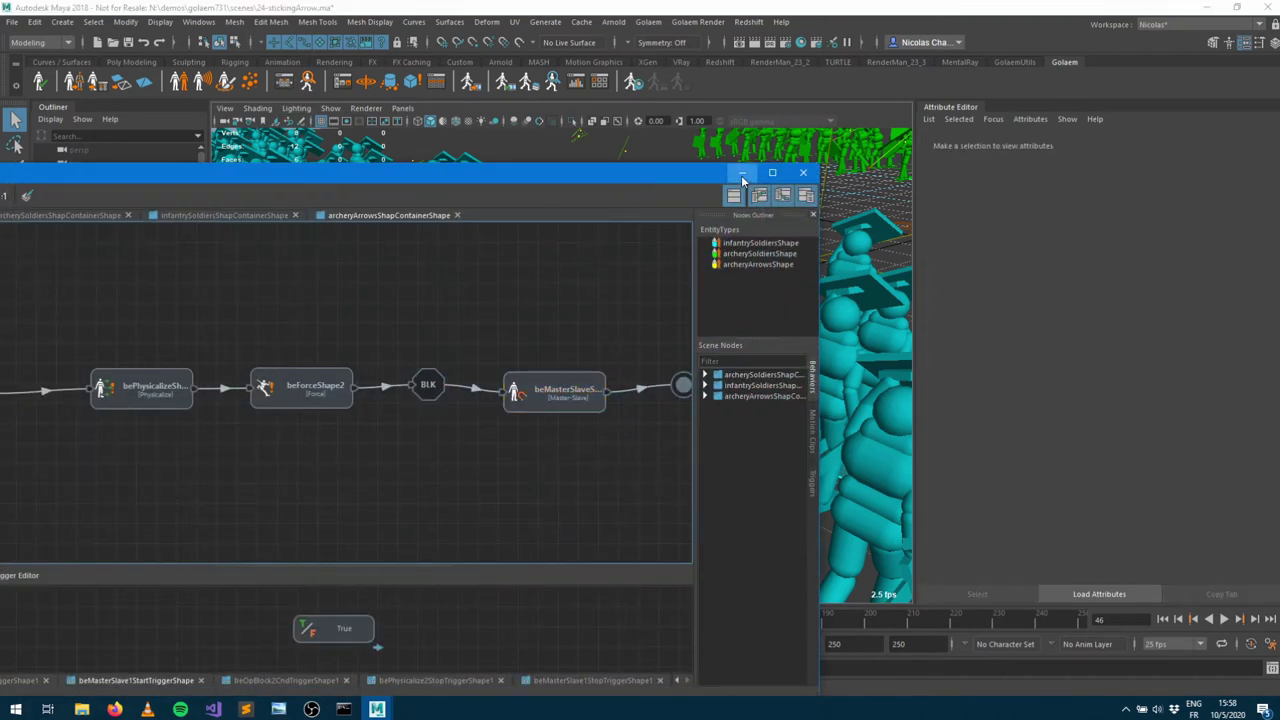
pyautogui.click(741, 175)
pyautogui.keyDown('alt'); pyautogui.moveTo(645, 457); pyautogui.dragTo(455, 400); pyautogui.keyUp('alt')
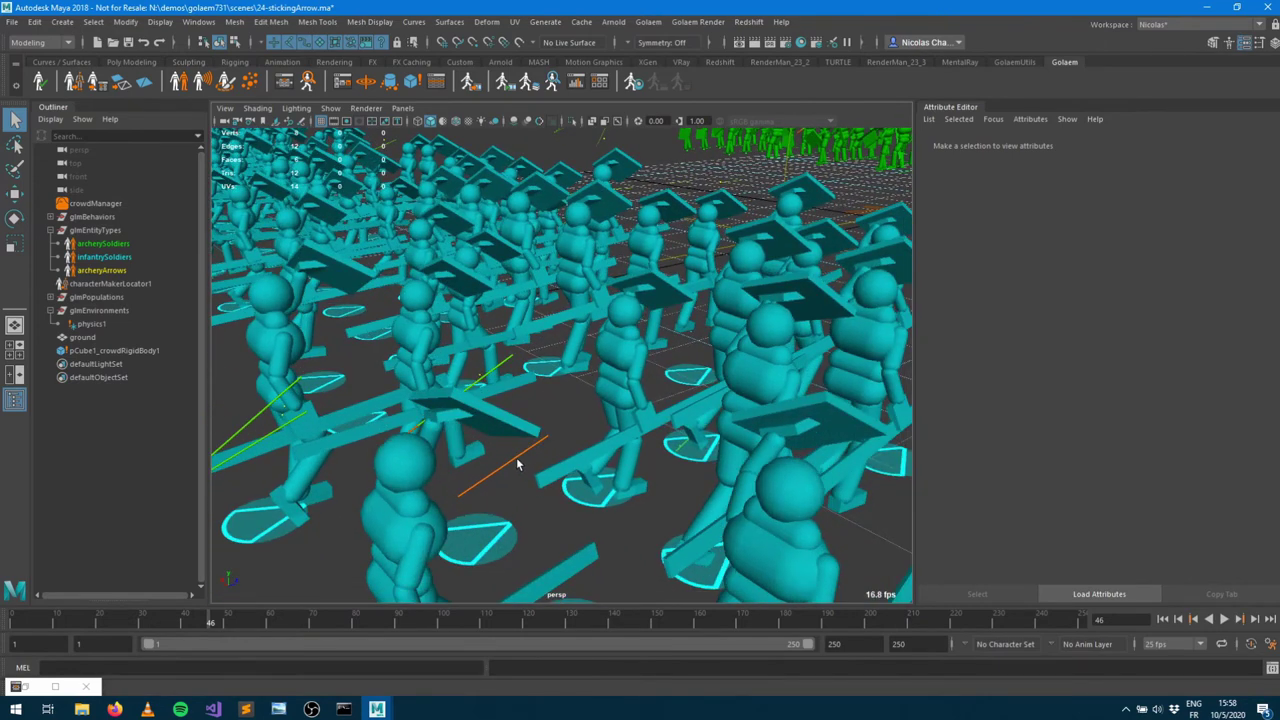
pyautogui.scroll(-5, 590, 418)
pyautogui.keyDown('alt'); pyautogui.moveTo(716, 457); pyautogui.dragTo(601, 428); pyautogui.keyUp('alt')
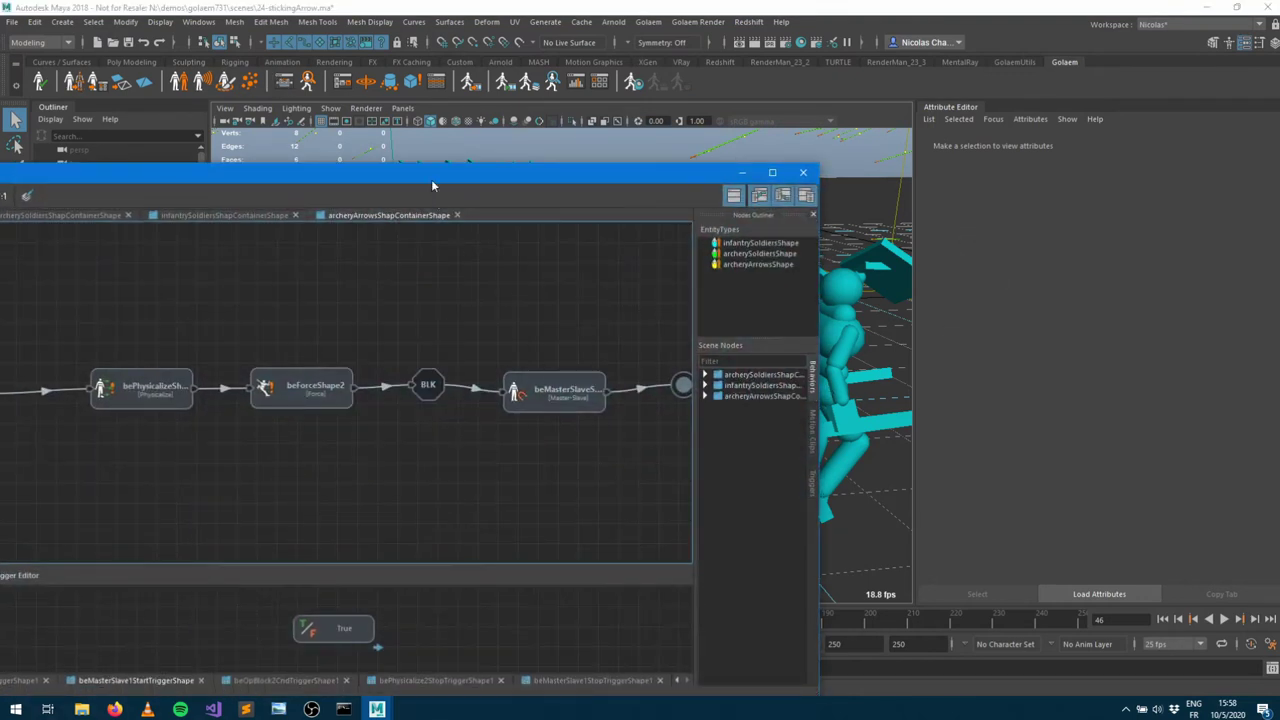
# Add a Physicalize behavior in parallel with the arrows' Master-Slave behavior and set its Behavior Mode to Dephysicalize
pyautogui.moveTo(431, 179); pyautogui.dragTo(694, 141)
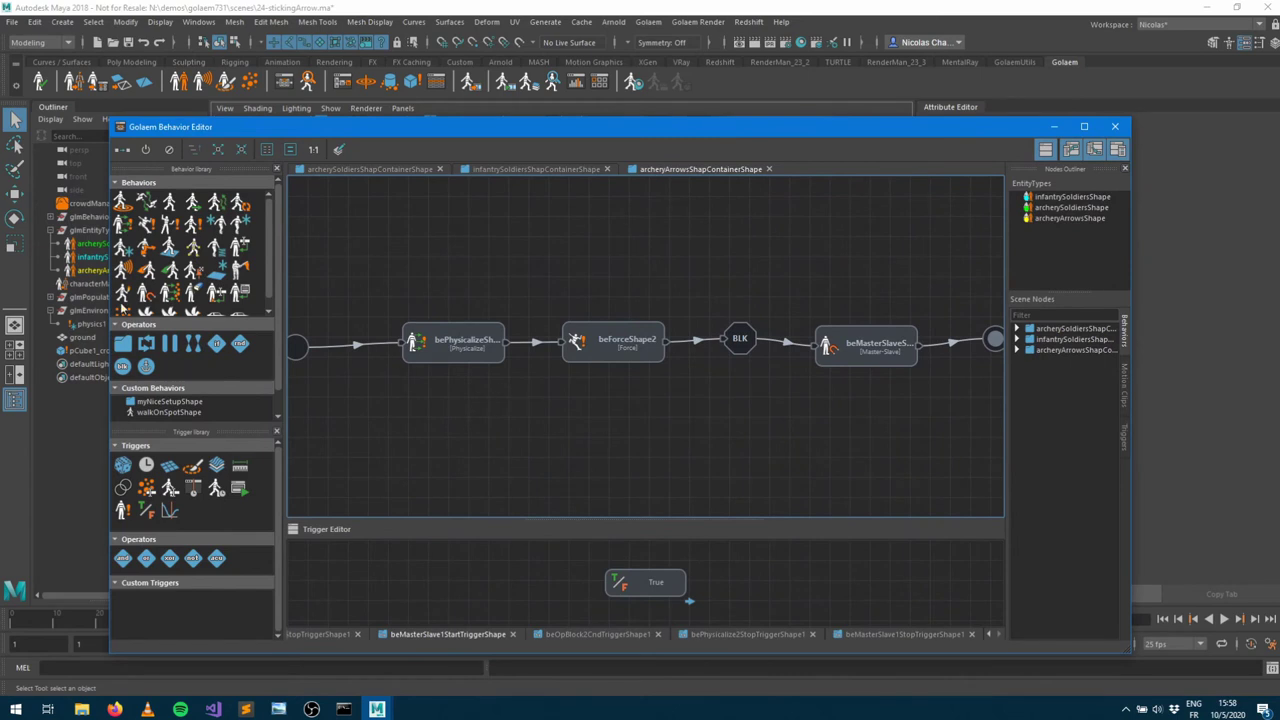
pyautogui.moveTo(124, 226); pyautogui.dragTo(881, 393)
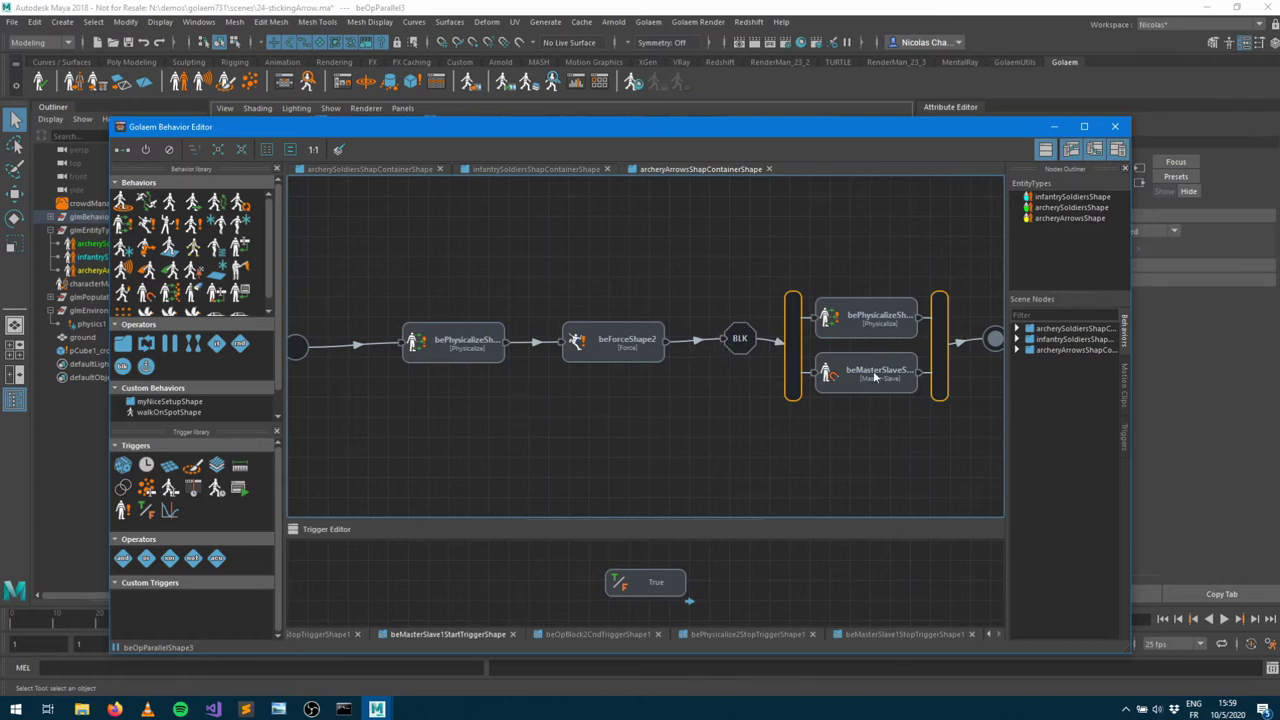
pyautogui.click(864, 322)
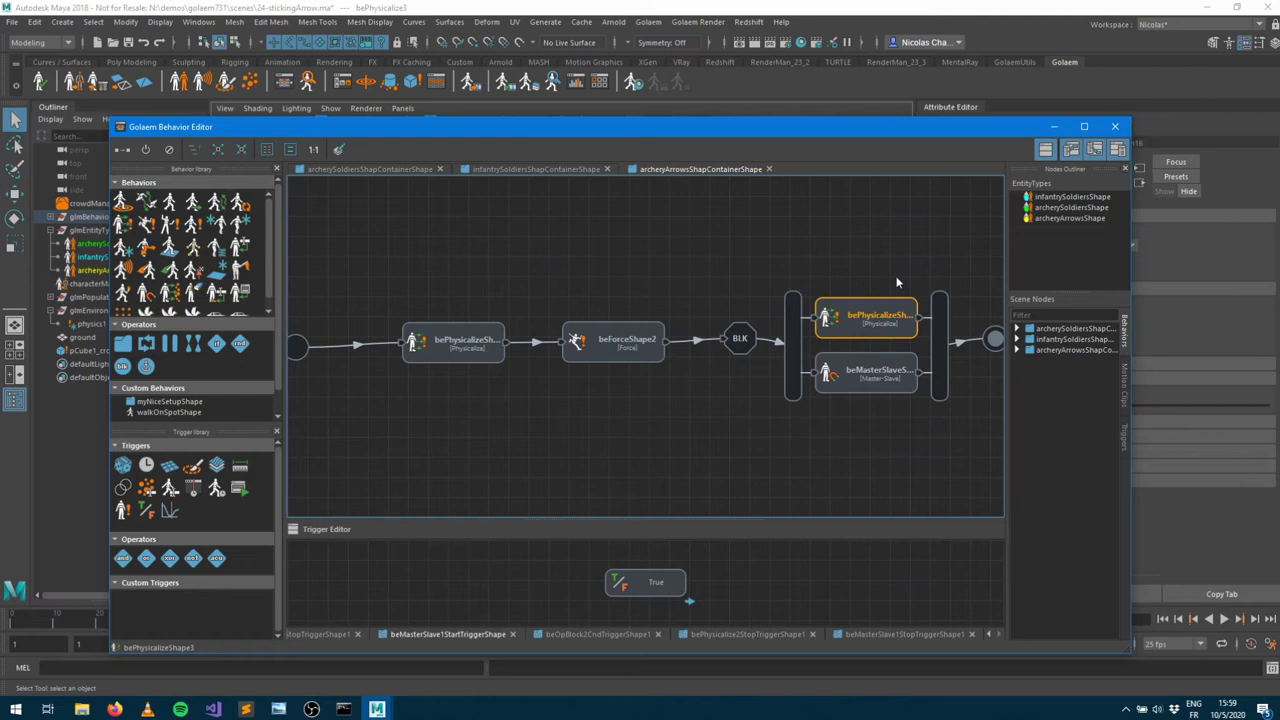
pyautogui.moveTo(893, 130); pyautogui.dragTo(541, 121)
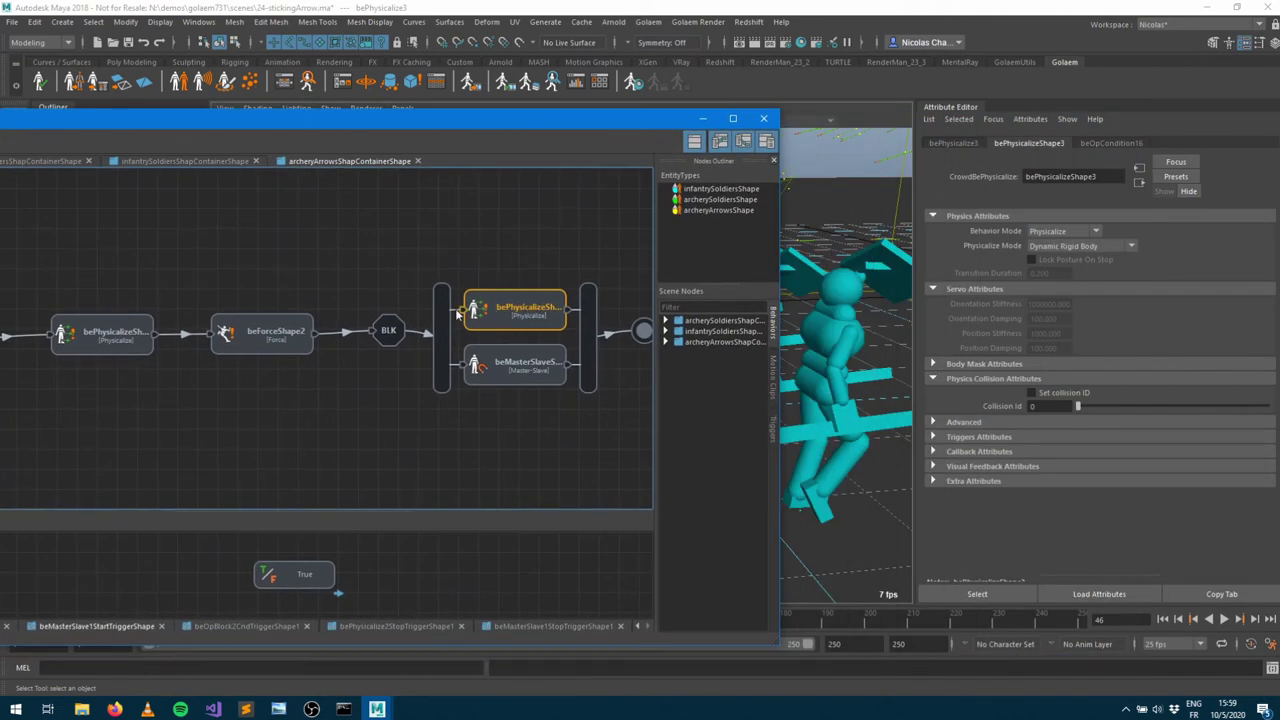
pyautogui.click(1062, 232)
pyautogui.click(1052, 245)
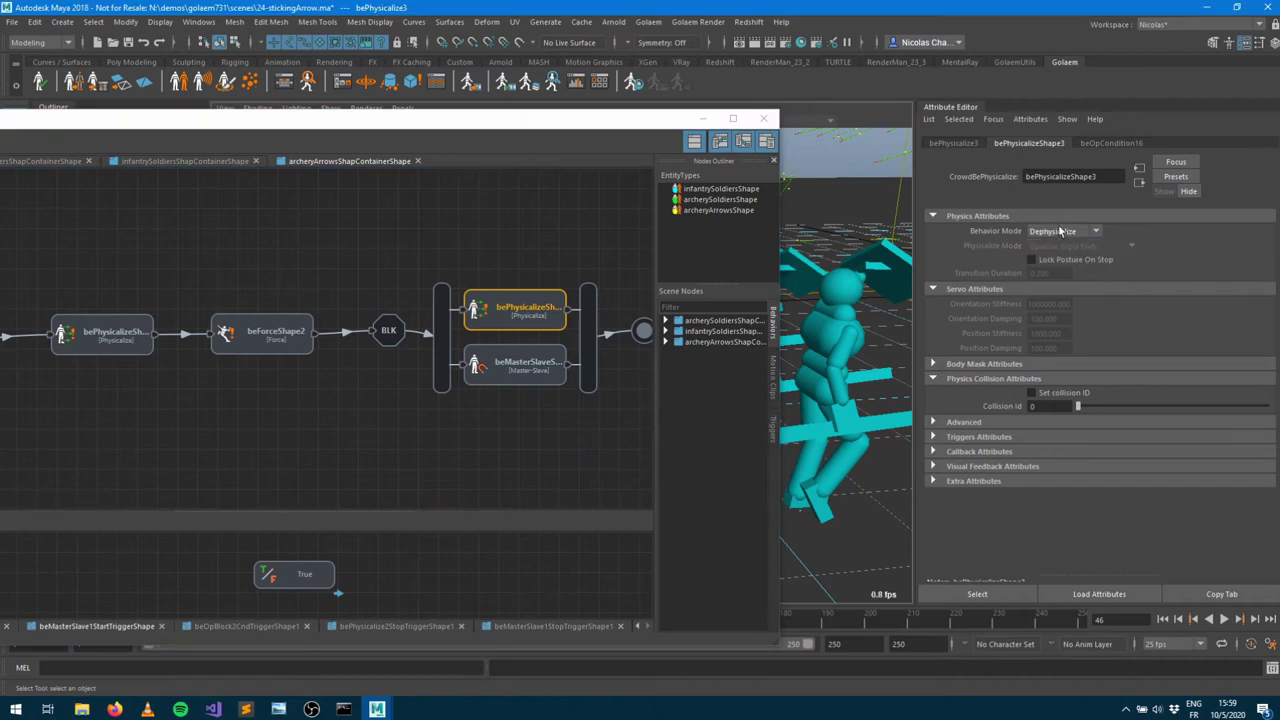
# Return to the first frame and set the stop trigger of the arrows' Dephysicalize behavior to True
pyautogui.click(703, 118)
pyautogui.click(1162, 619)
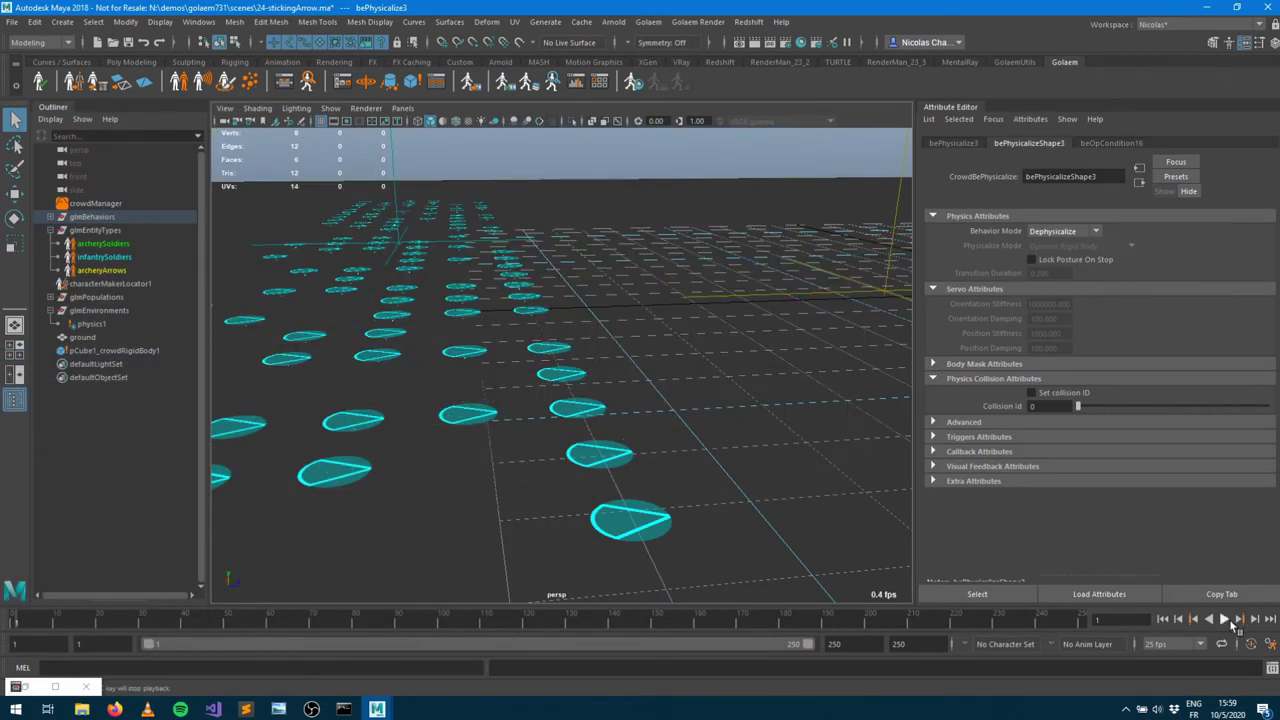
pyautogui.click(285, 82)
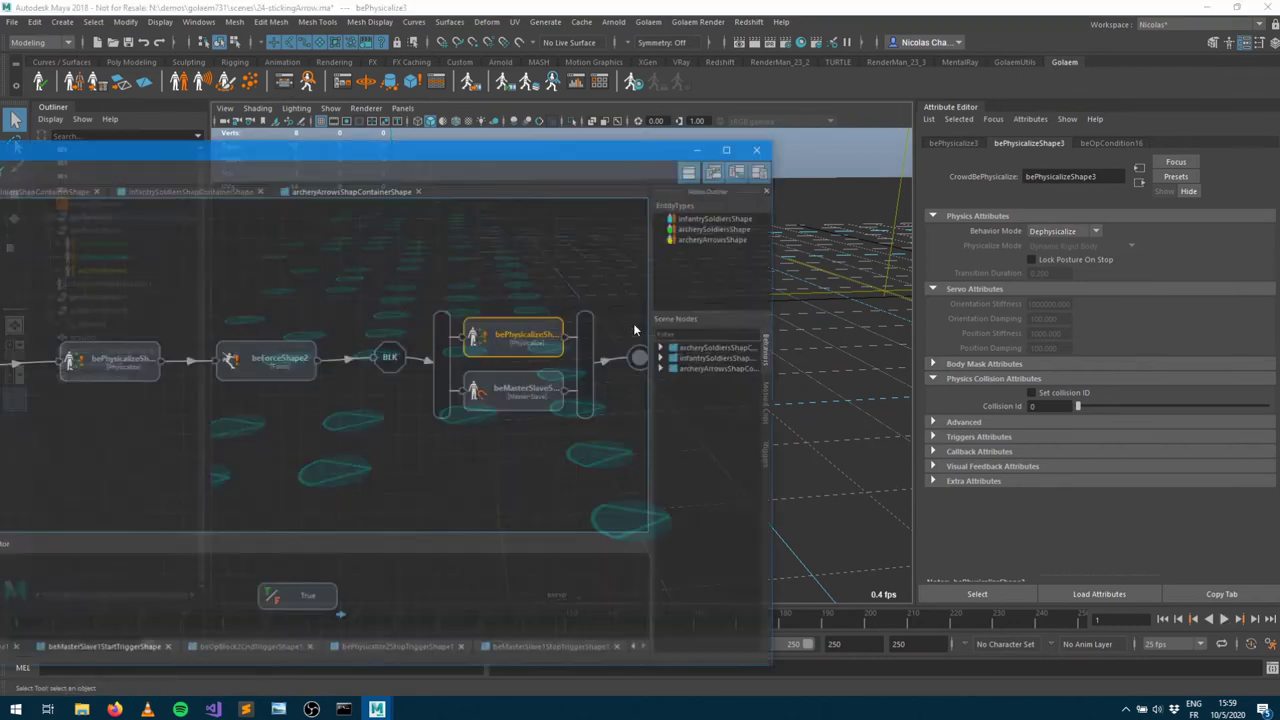
pyautogui.click(568, 313)
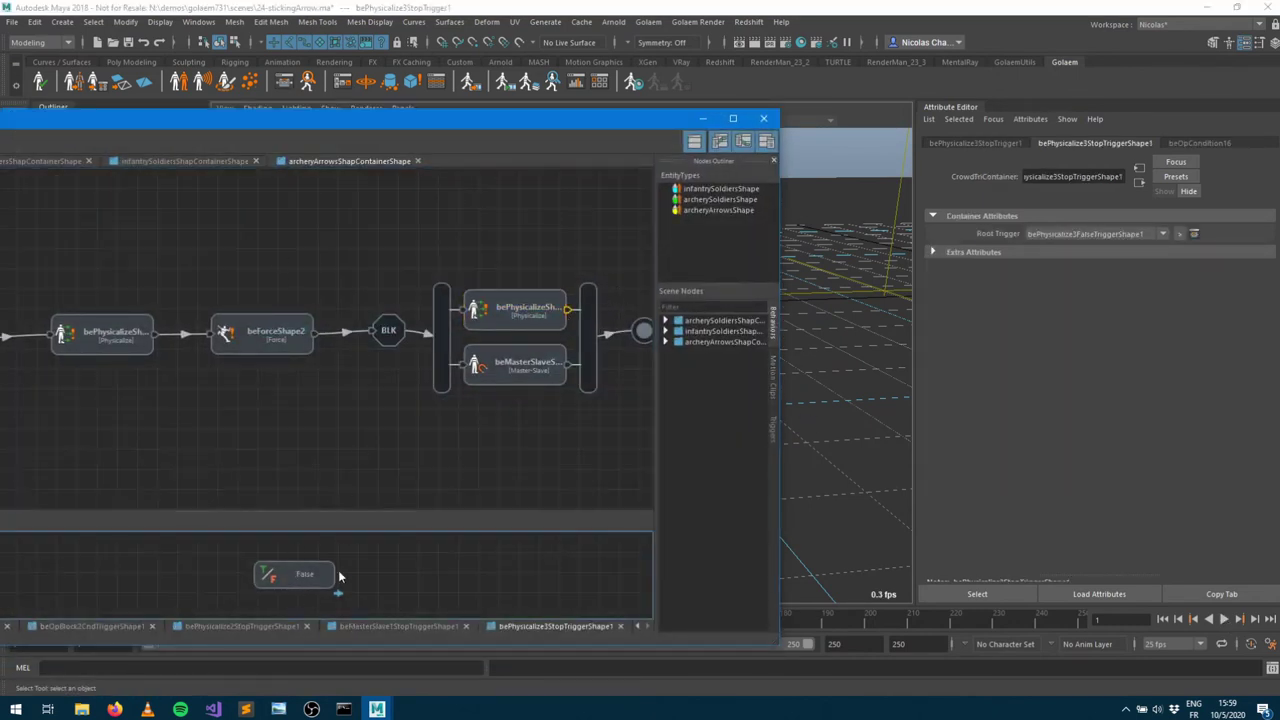
pyautogui.click(300, 575)
pyautogui.click(1030, 230)
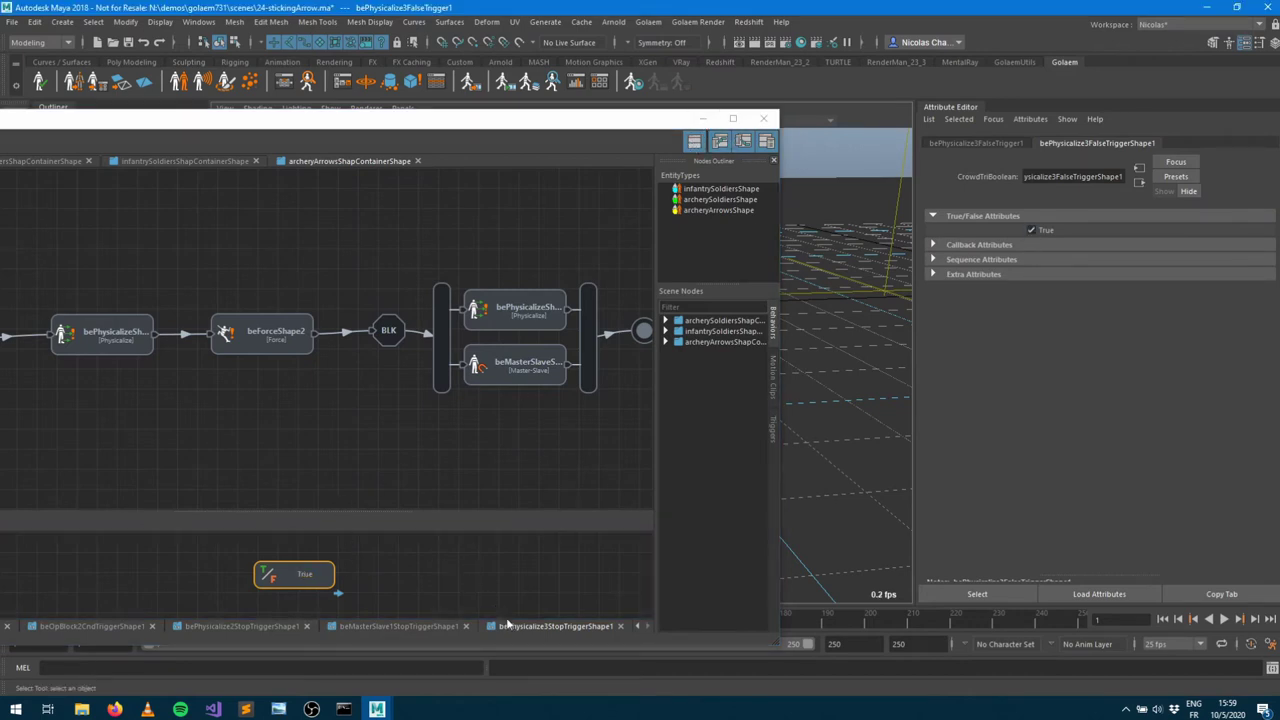
pyautogui.click(703, 118)
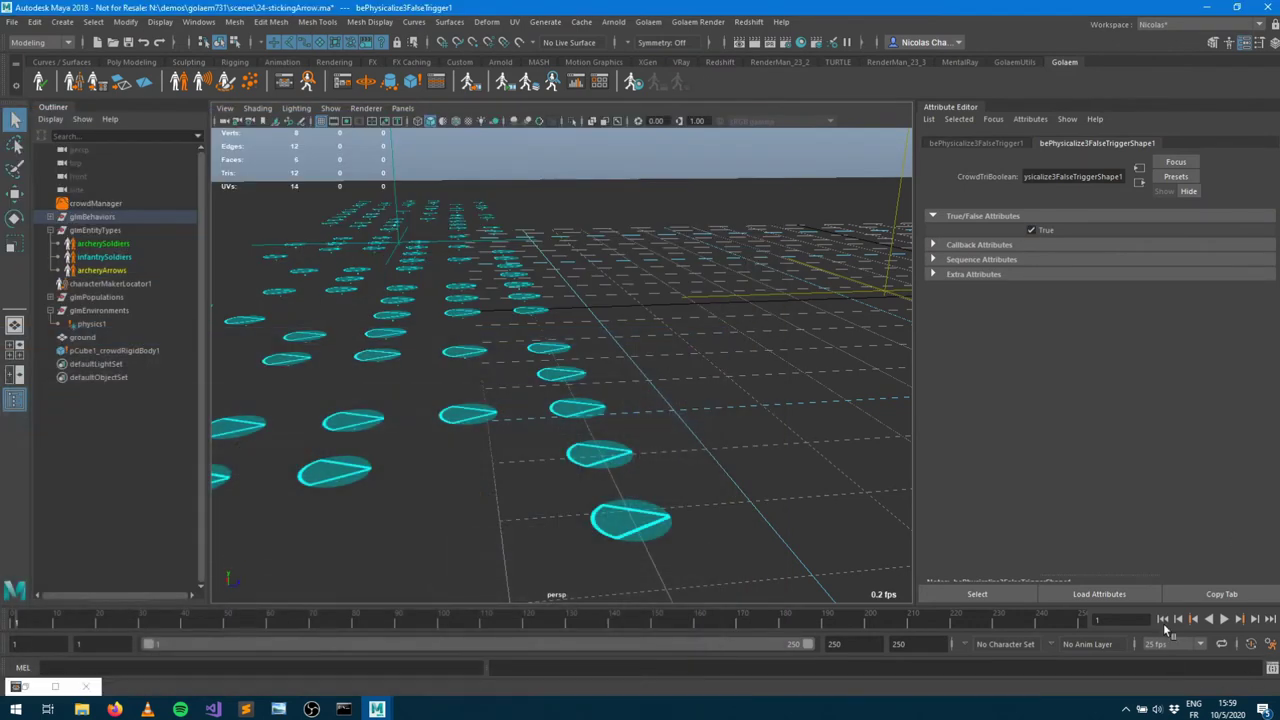
# Play the simulation from the first frame to frame 247 and examine the arrows hitting the infantry soldiers from several angles
pyautogui.click(1224, 620)
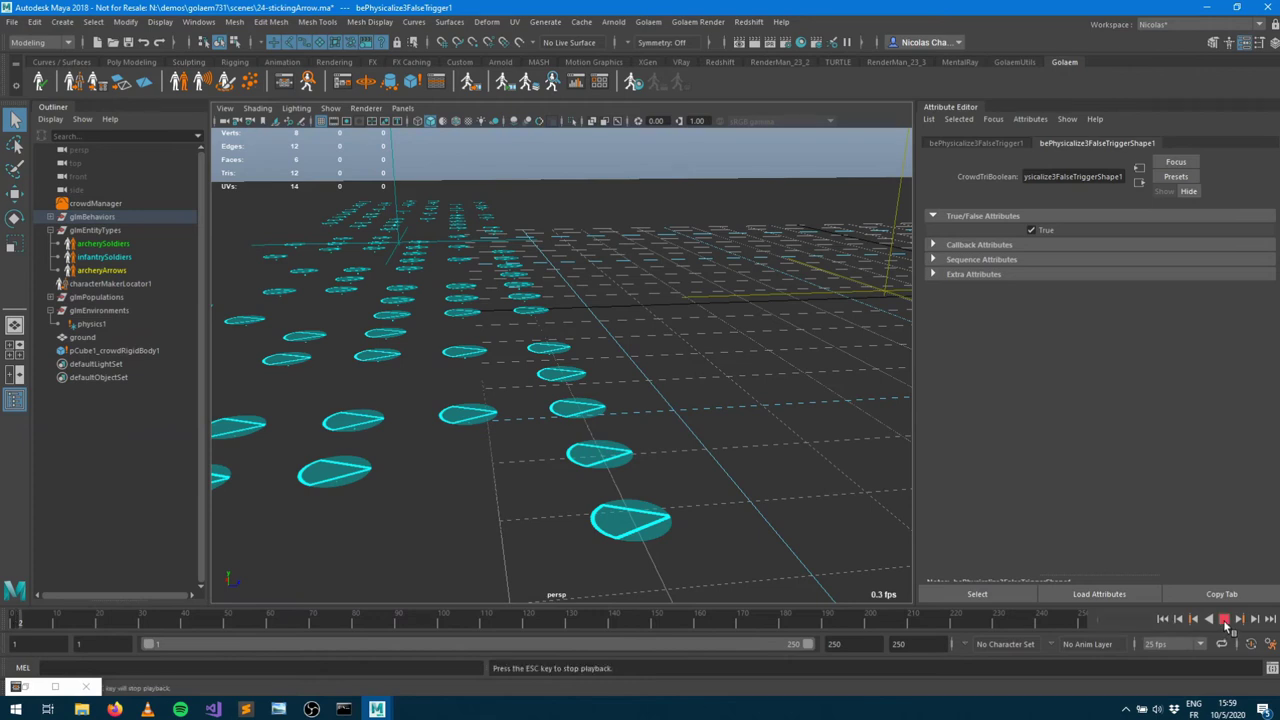
pyautogui.keyDown('alt'); pyautogui.moveTo(714, 443); pyautogui.dragTo(571, 428, button='middle'); pyautogui.keyUp('alt')
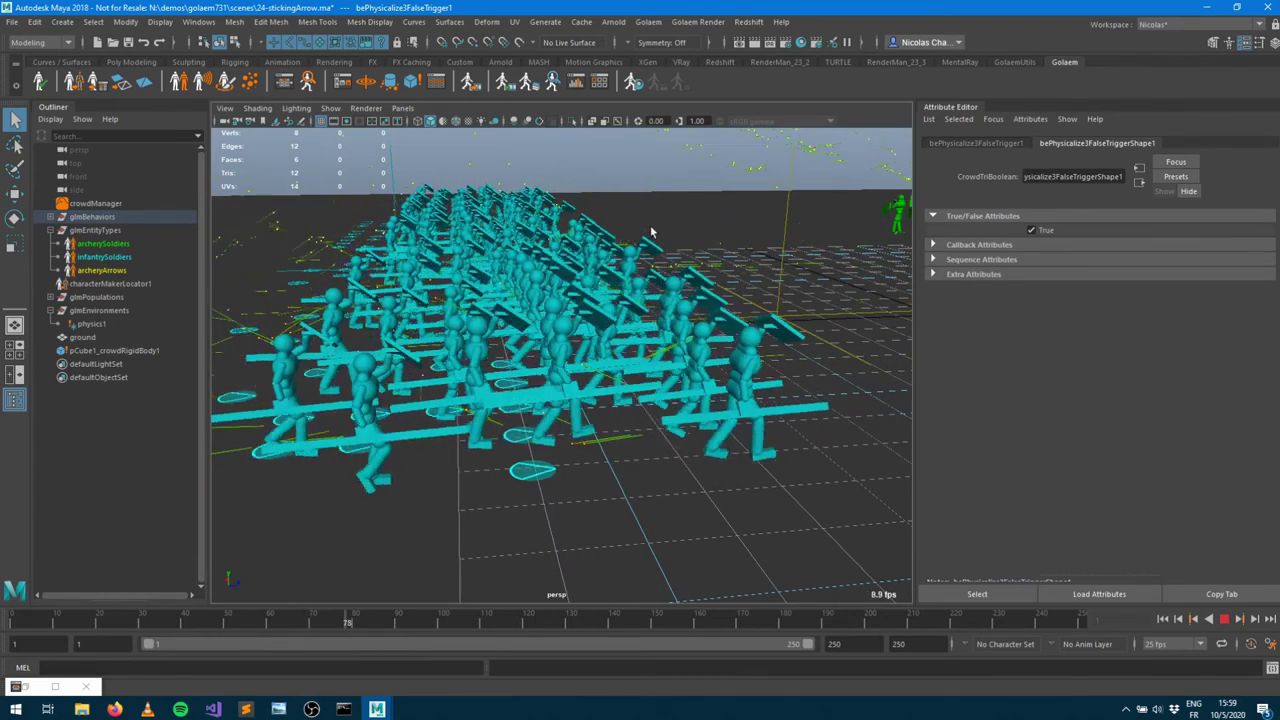
pyautogui.keyDown('alt'); pyautogui.moveTo(563, 383); pyautogui.dragTo(600, 368, button='right'); pyautogui.keyUp('alt')
pyautogui.keyDown('alt'); pyautogui.moveTo(600, 368); pyautogui.dragTo(611, 297); pyautogui.keyUp('alt')
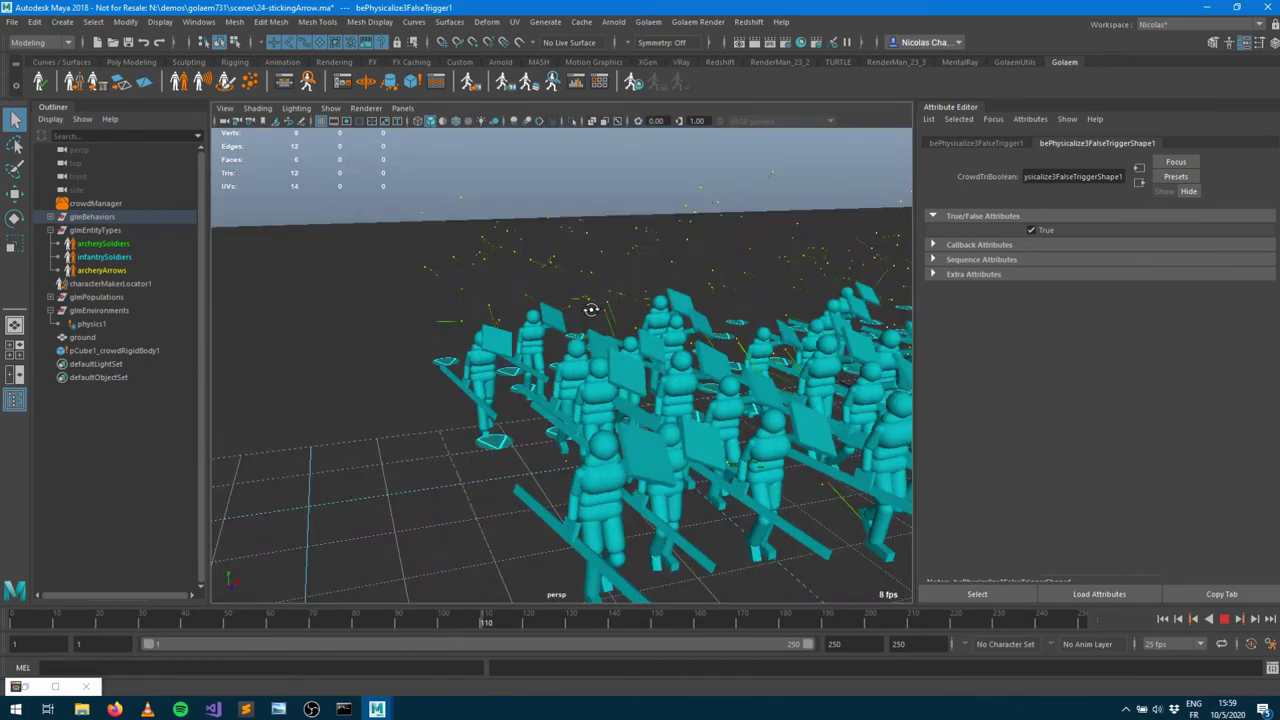
pyautogui.keyDown('alt'); pyautogui.moveTo(611, 297); pyautogui.dragTo(540, 320, button='middle'); pyautogui.keyUp('alt')
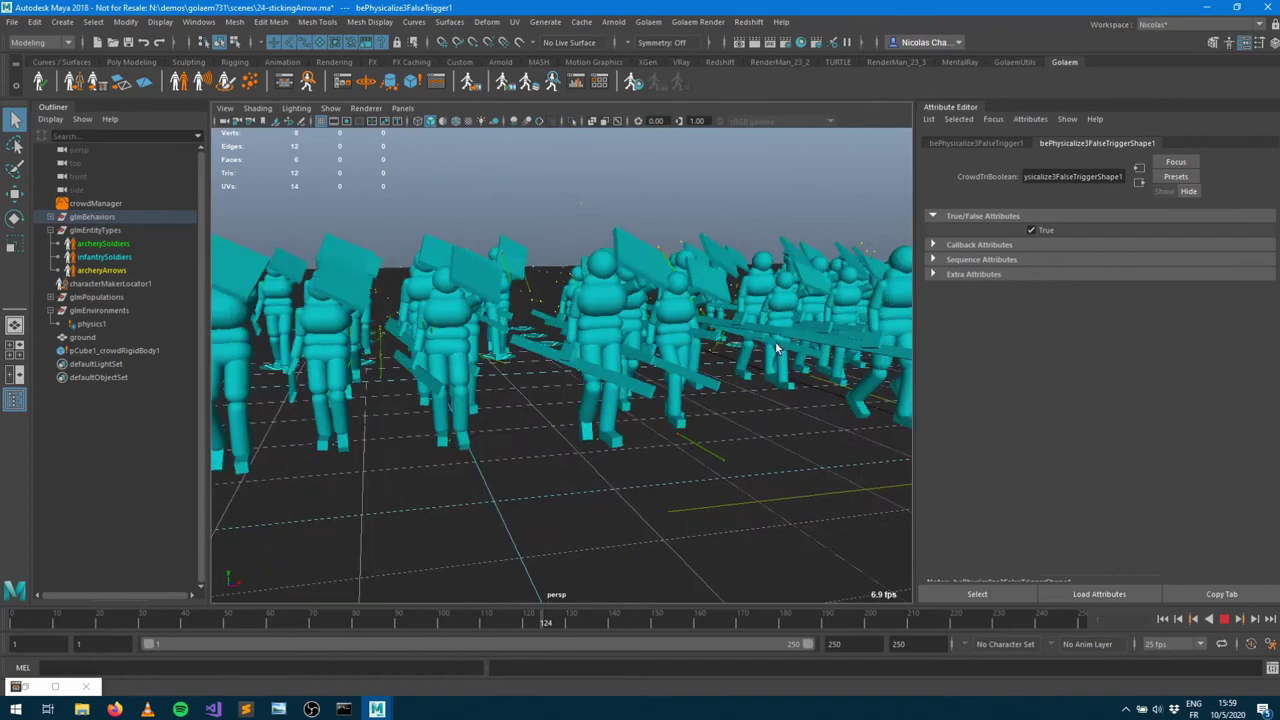
pyautogui.keyDown('alt'); pyautogui.moveTo(640, 371); pyautogui.dragTo(896, 407); pyautogui.keyUp('alt')
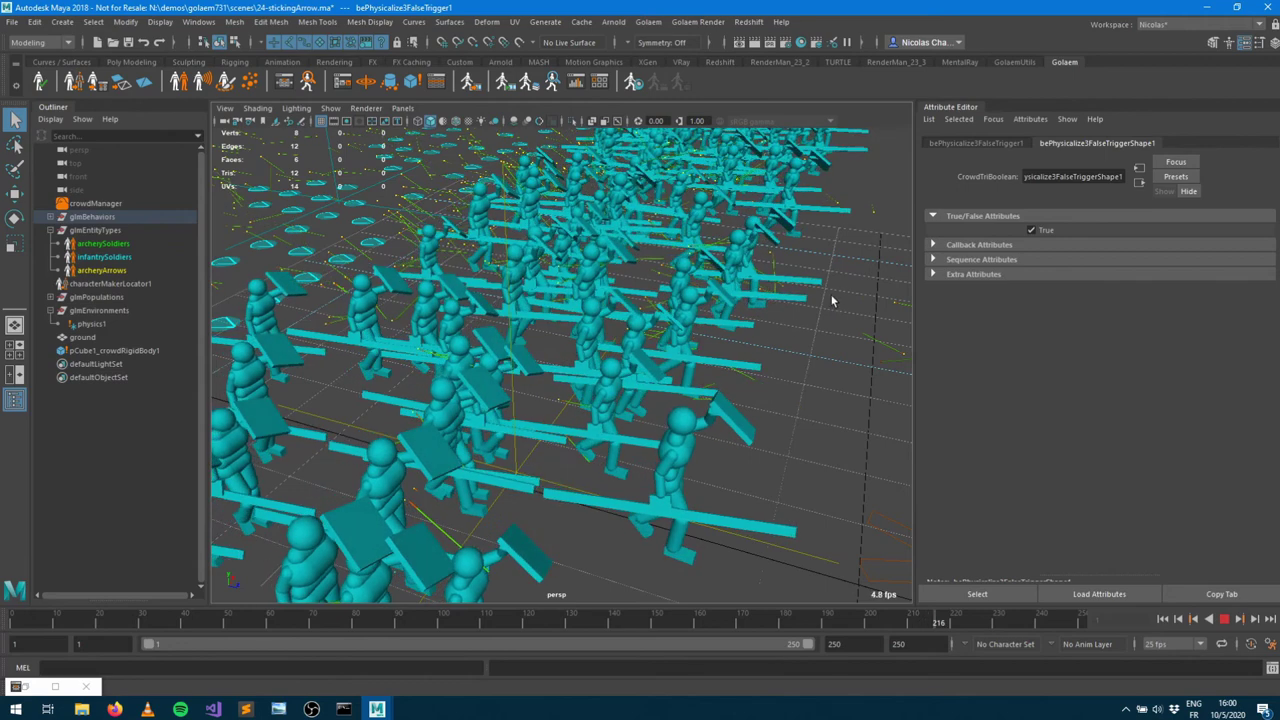
pyautogui.keyDown('alt'); pyautogui.moveTo(634, 339); pyautogui.dragTo(611, 319); pyautogui.keyUp('alt')
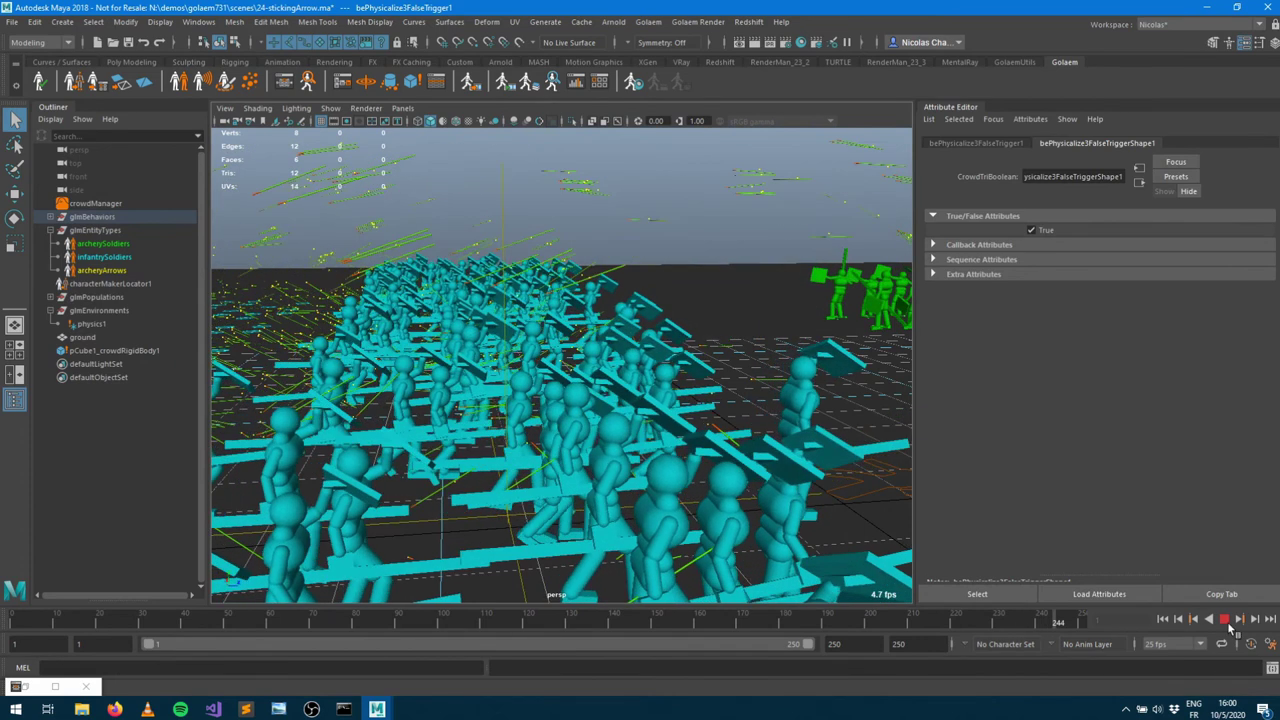
pyautogui.press('Escape')
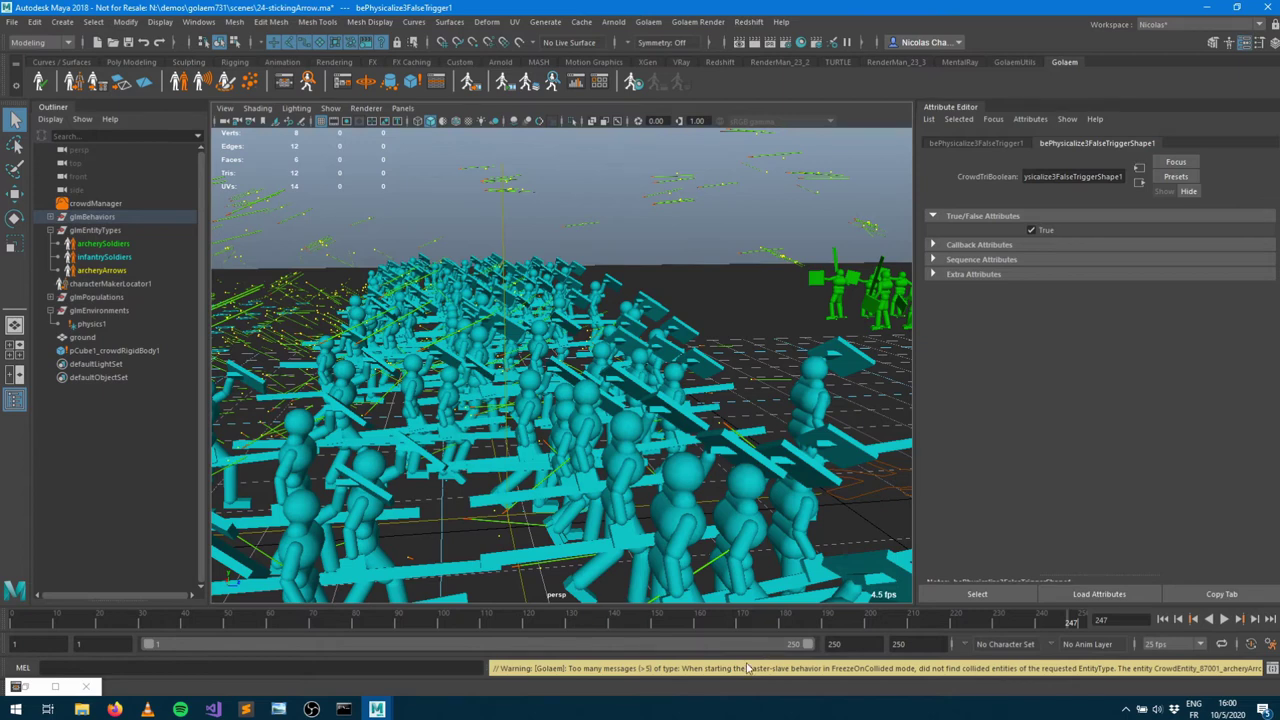
# Read the full Golaem warnings about the Master-Slave behavior in the script output
pyautogui.click(1271, 668)
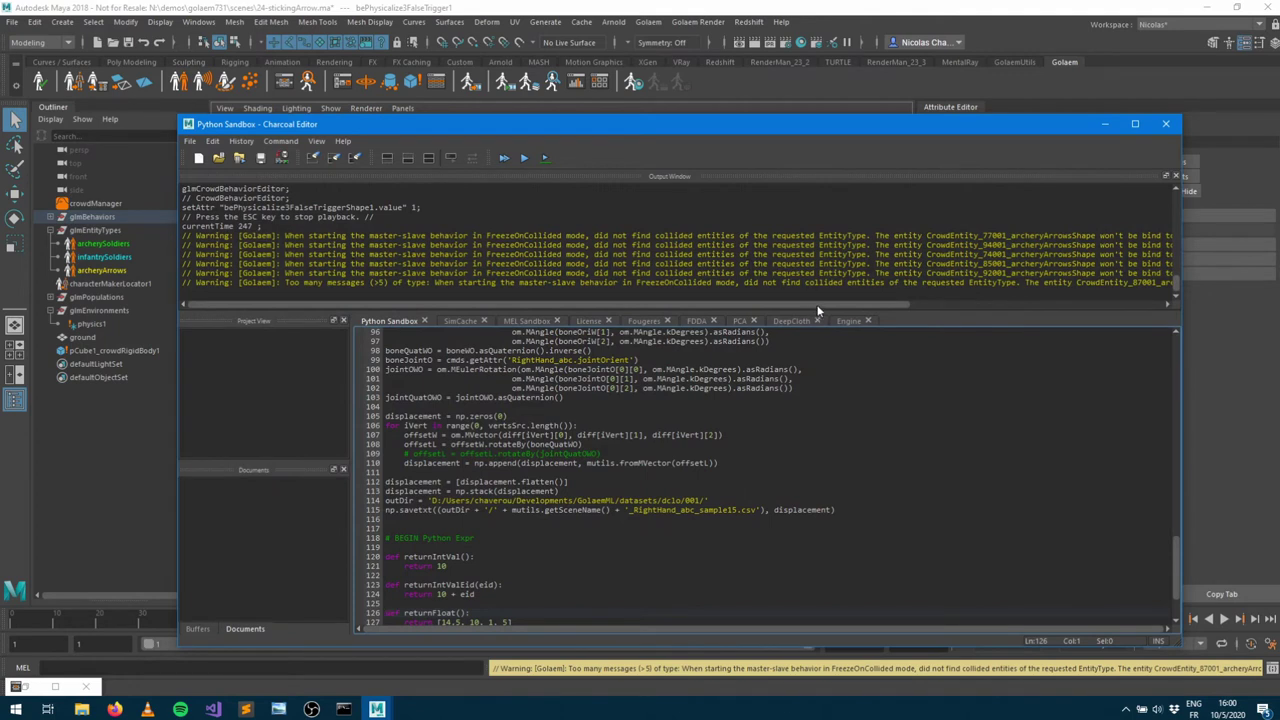
pyautogui.moveTo(818, 305); pyautogui.dragTo(1002, 305)
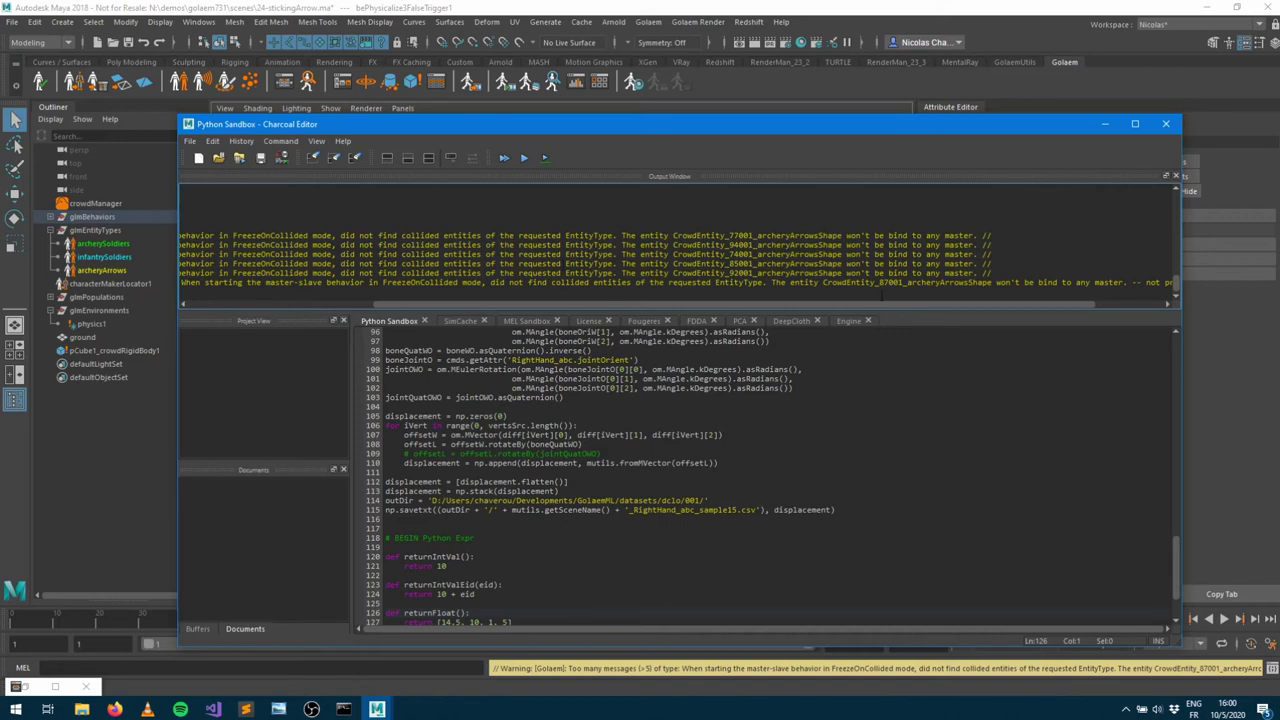
pyautogui.click(1105, 124)
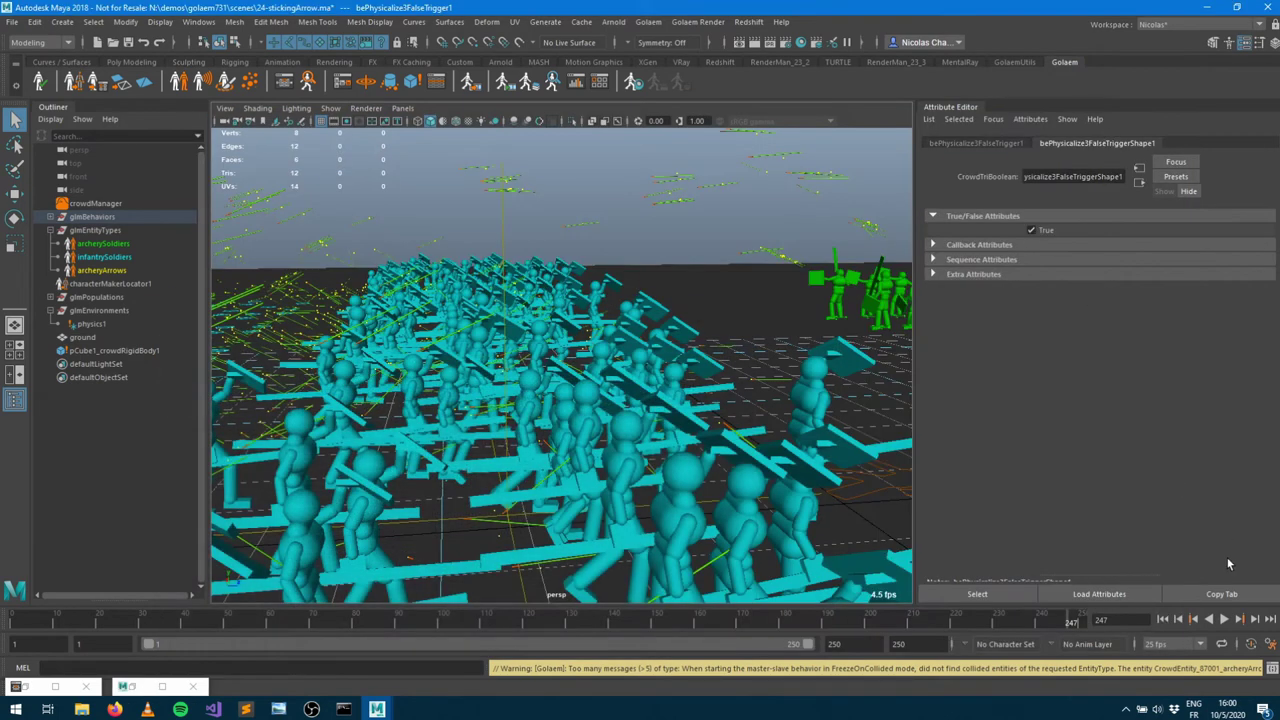
# Return to the first frame, review the arrows' behavior graph, and set the scene's frame rate to 50 fps
pyautogui.click(1162, 619)
pyautogui.click(285, 82)
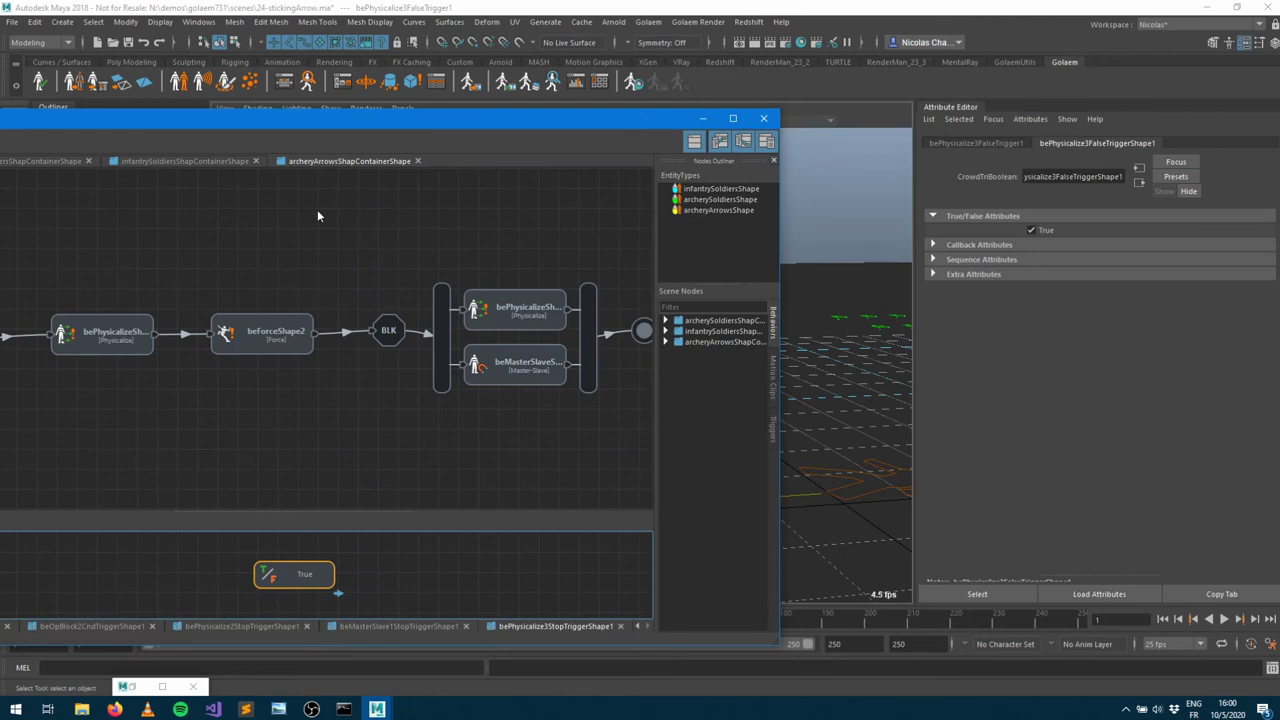
pyautogui.click(703, 118)
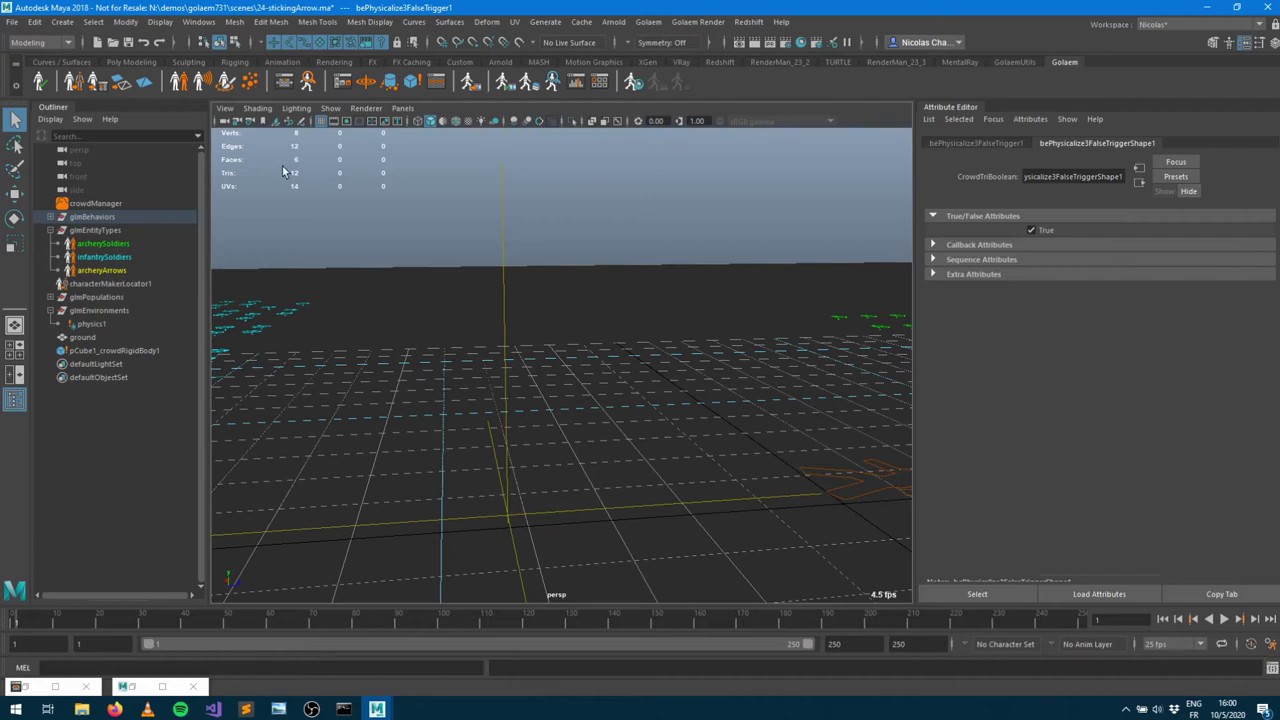
pyautogui.click(290, 82)
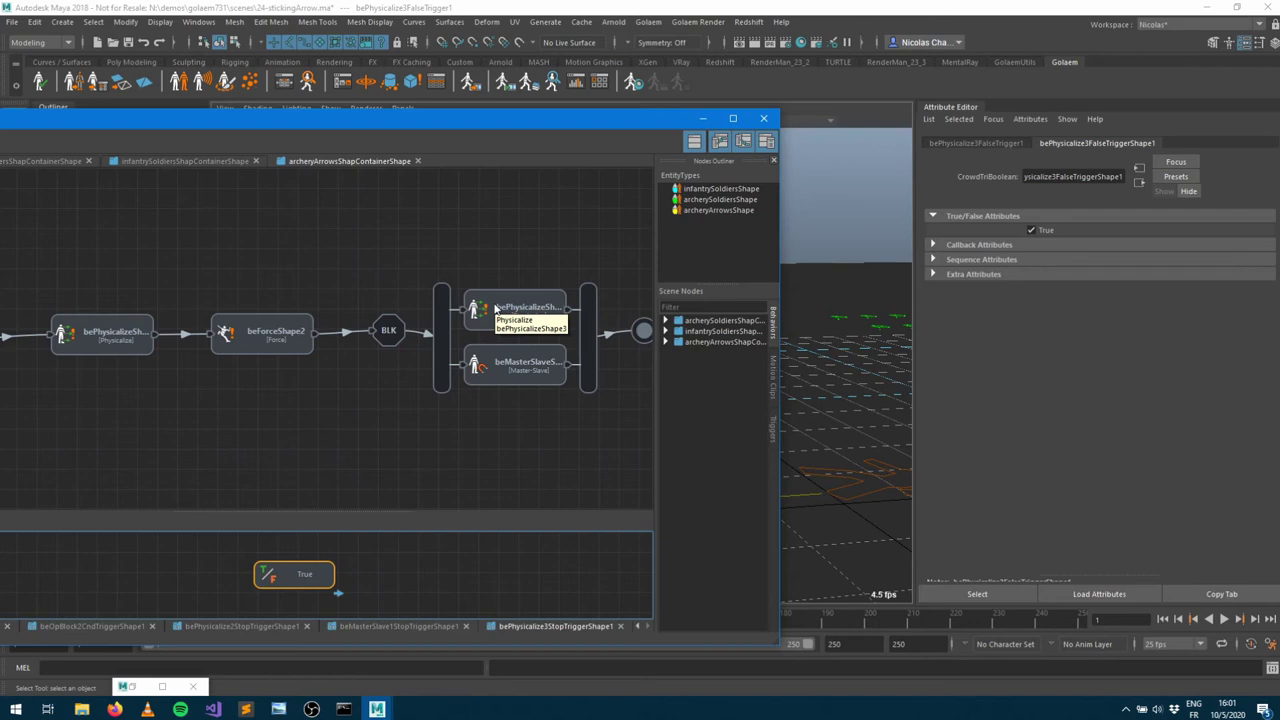
pyautogui.click(1160, 645)
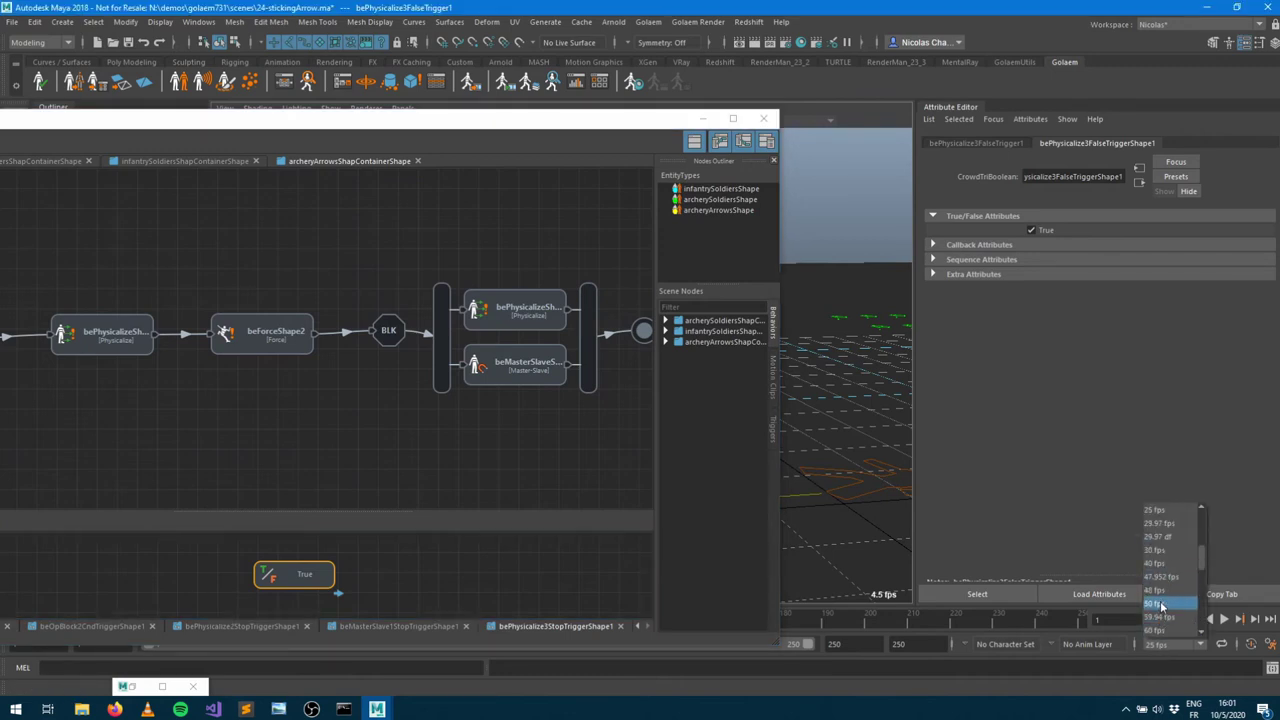
pyautogui.click(1160, 626)
pyautogui.click(703, 118)
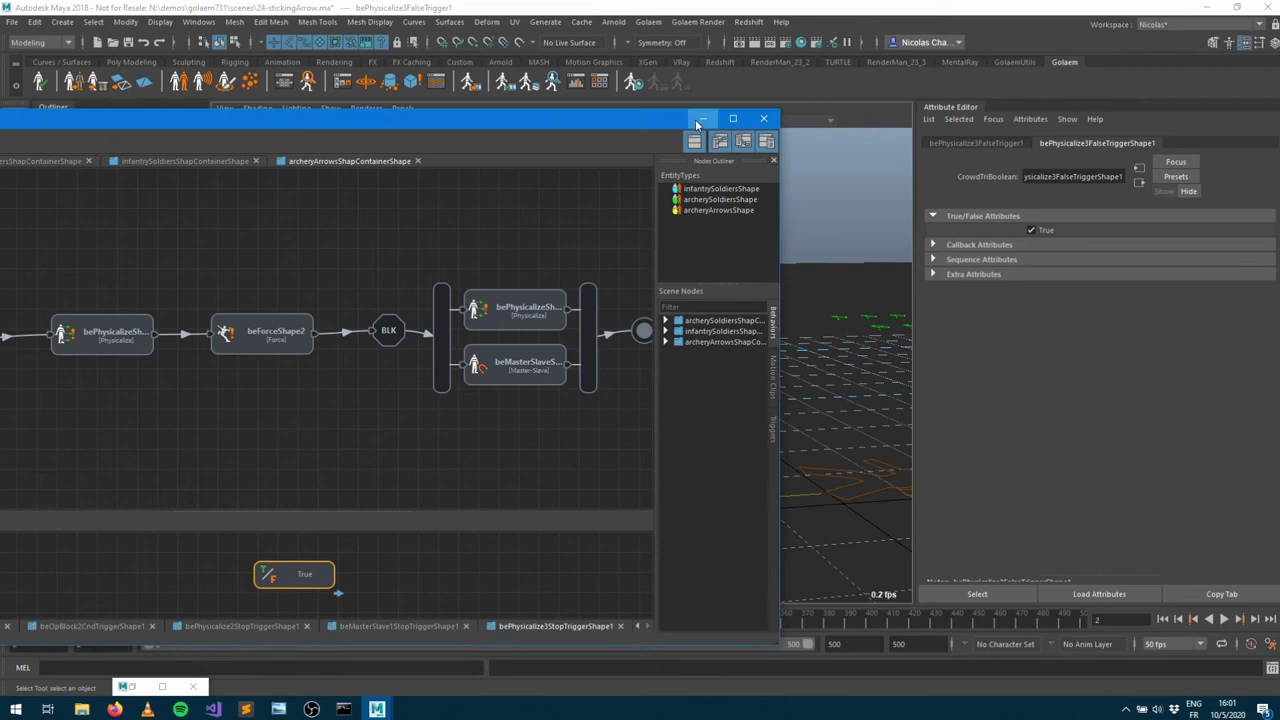
# Set both the animation start and the playback start to frame 1
pyautogui.click(45, 646)
pyautogui.write('1')
pyautogui.press('Tab')
pyautogui.write('1')
pyautogui.press('Tab')
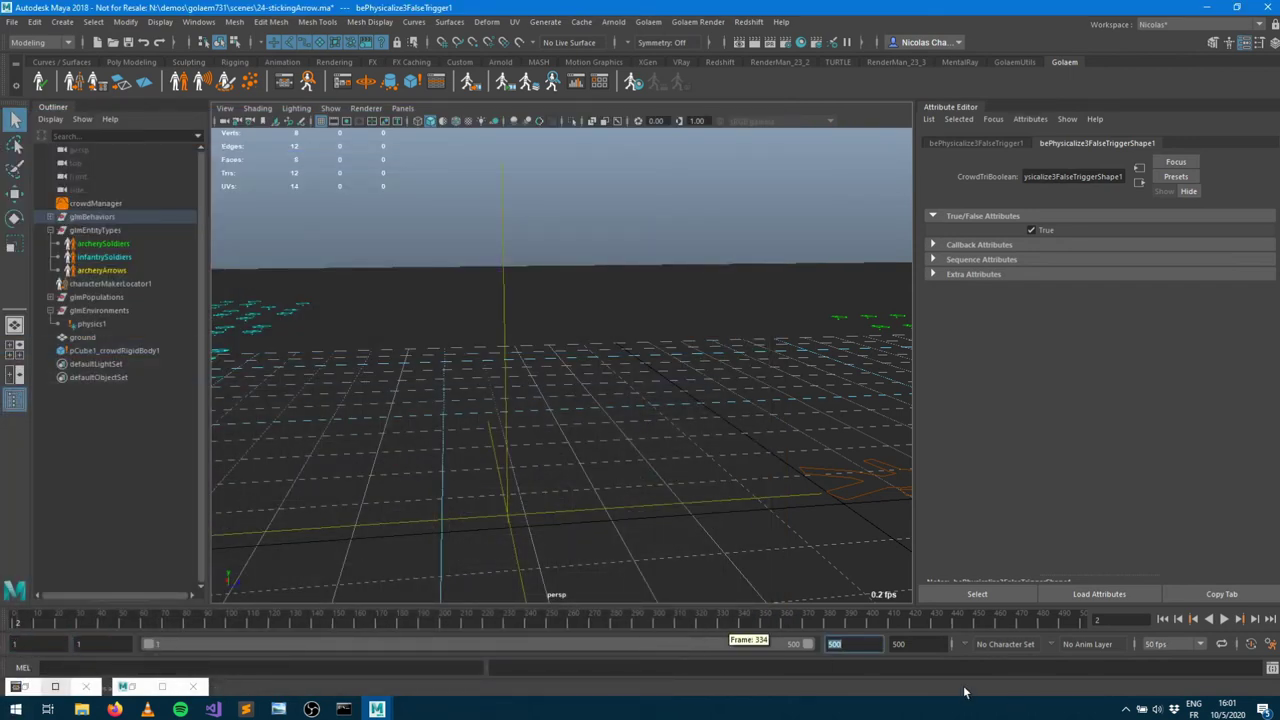
# Play the simulation from the first frame to frame 303 and examine how the arrows hit the infantry soldiers
pyautogui.click(1162, 619)
pyautogui.click(1222, 620)
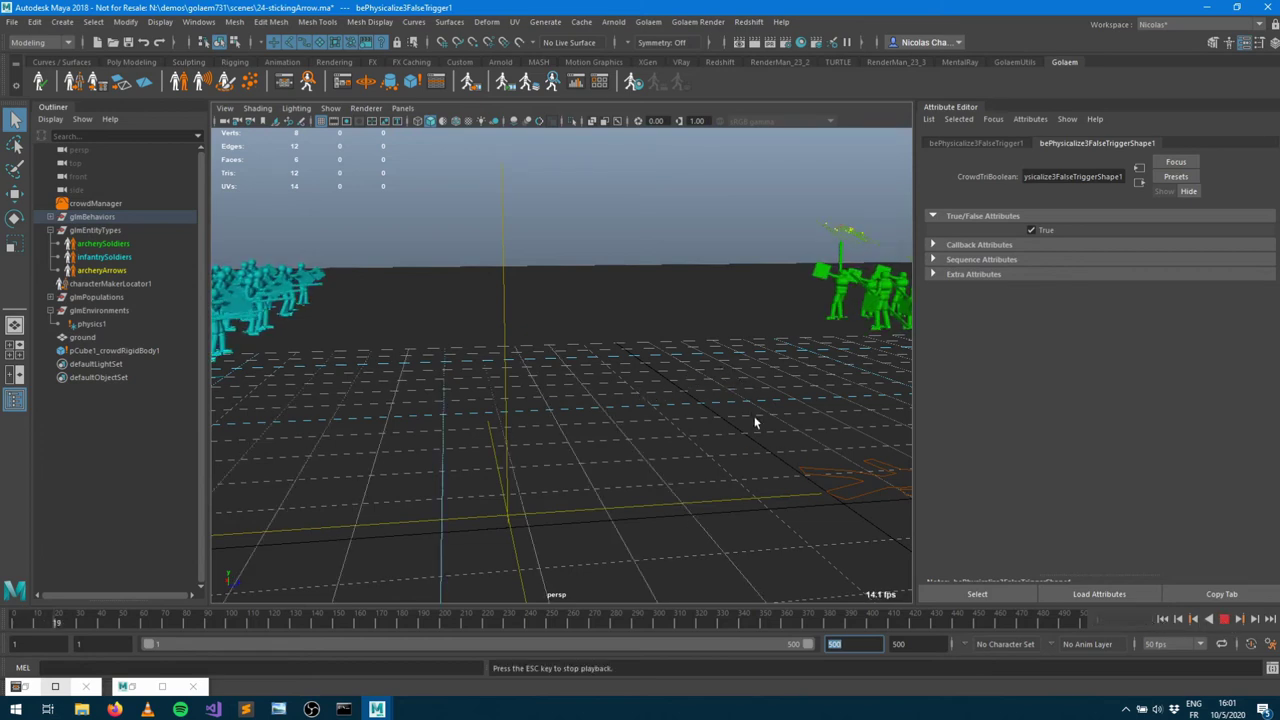
pyautogui.keyDown('alt'); pyautogui.moveTo(474, 329); pyautogui.dragTo(561, 455); pyautogui.keyUp('alt')
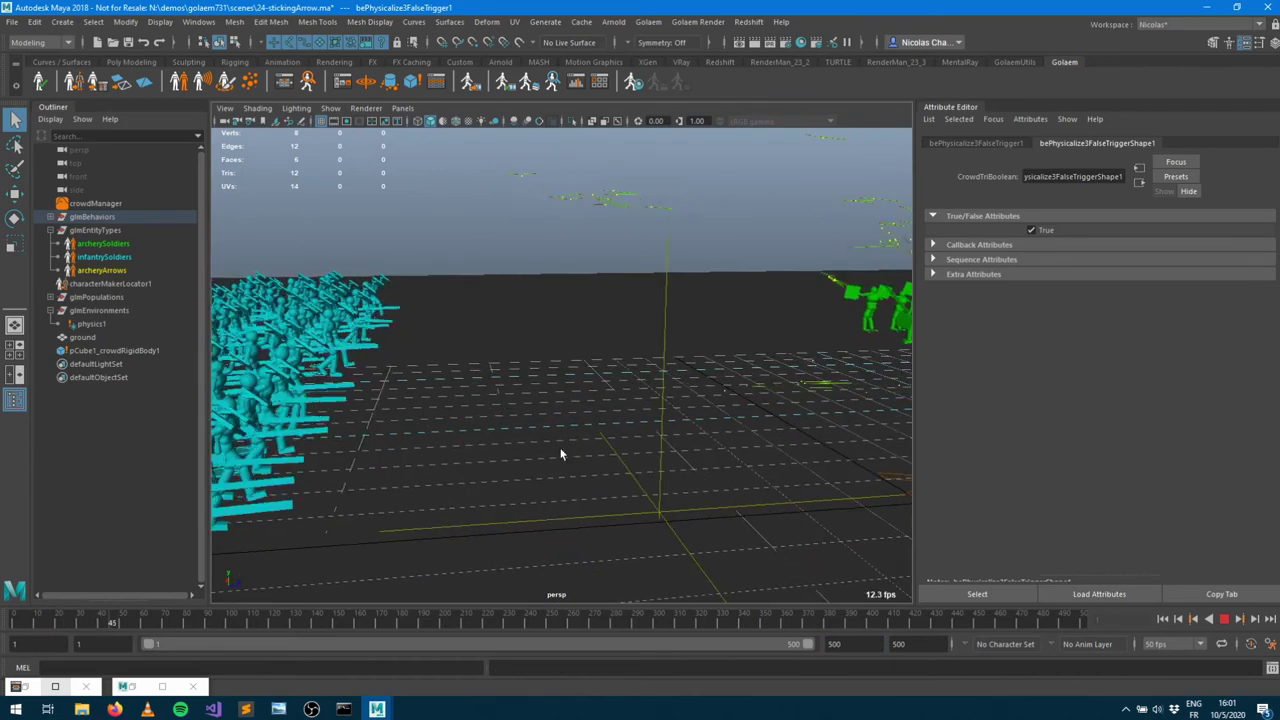
pyautogui.keyDown('alt'); pyautogui.moveTo(464, 417); pyautogui.dragTo(400, 427); pyautogui.keyUp('alt')
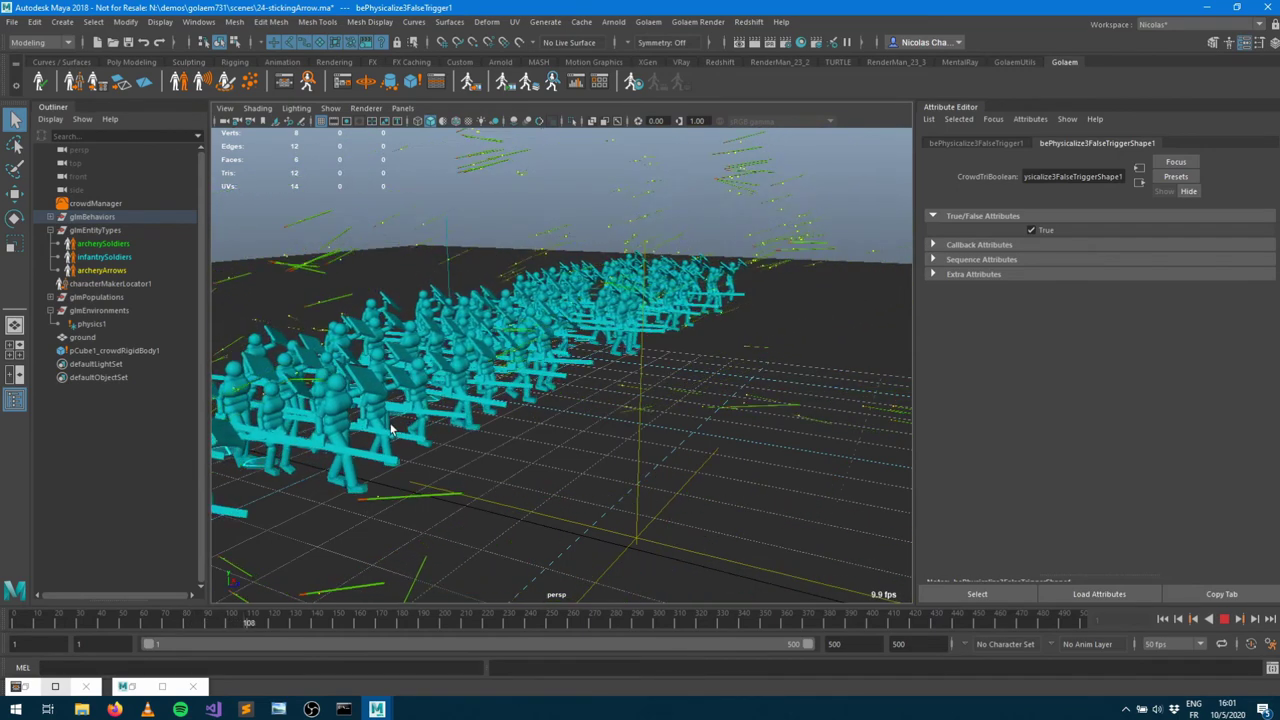
pyautogui.keyDown('alt'); pyautogui.moveTo(391, 428); pyautogui.dragTo(586, 462); pyautogui.keyUp('alt')
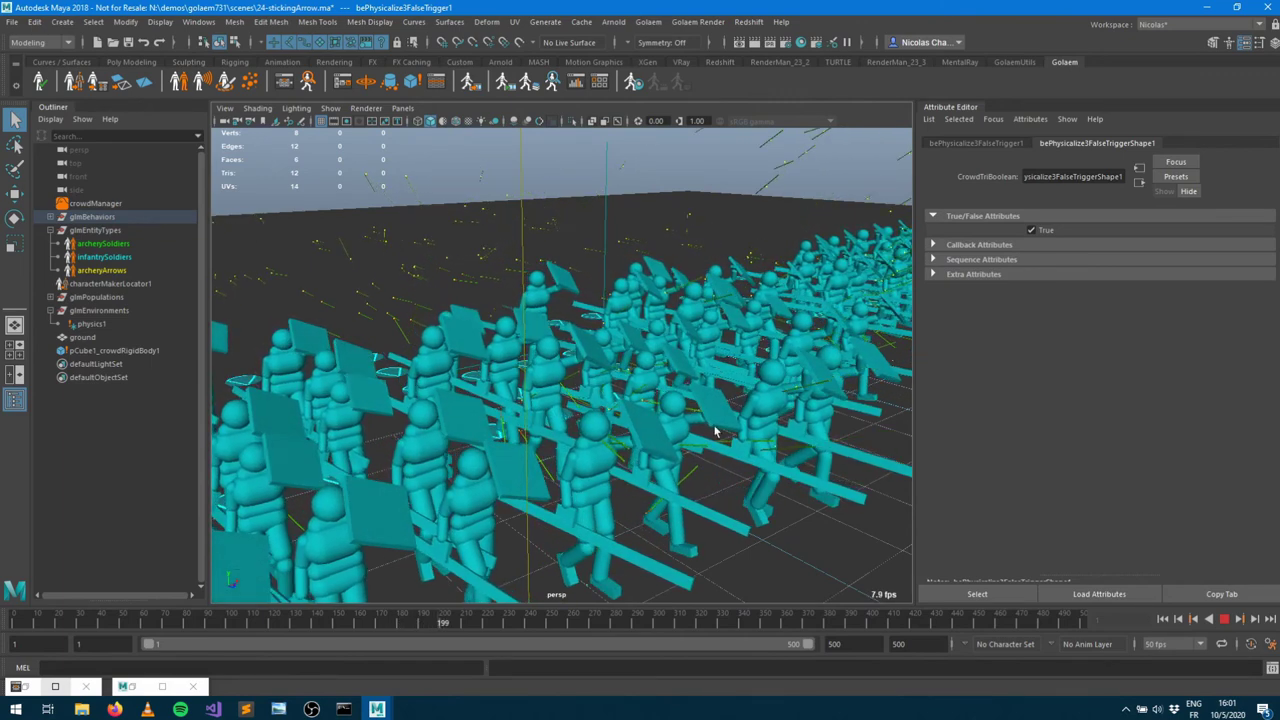
pyautogui.moveTo(704, 390)
pyautogui.keyDown('alt'); pyautogui.mouseDown()
pyautogui.moveTo(641, 386)
pyautogui.moveTo(718, 384)
pyautogui.mouseUp(); pyautogui.keyUp('alt')
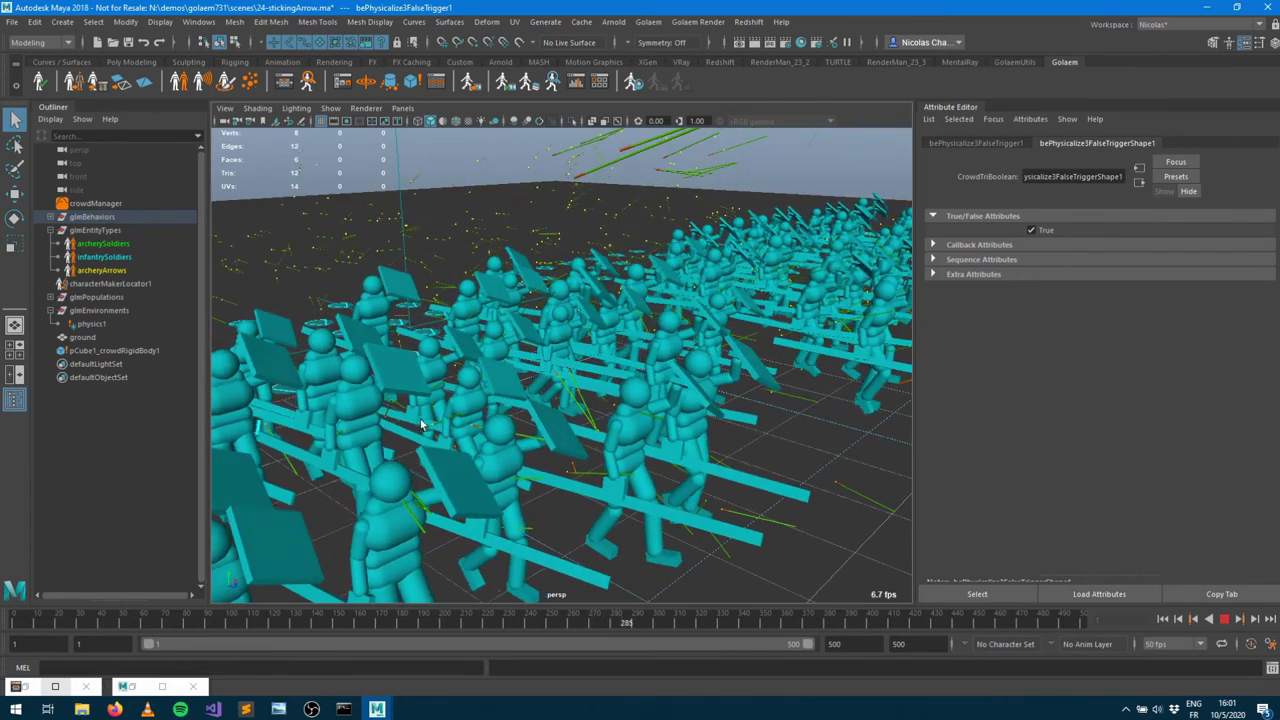
pyautogui.click(1224, 620)
# Set the evaluation mode of the infantry soldiers' adjustLeftArm behavior to Before Physics
pyautogui.click(306, 82)
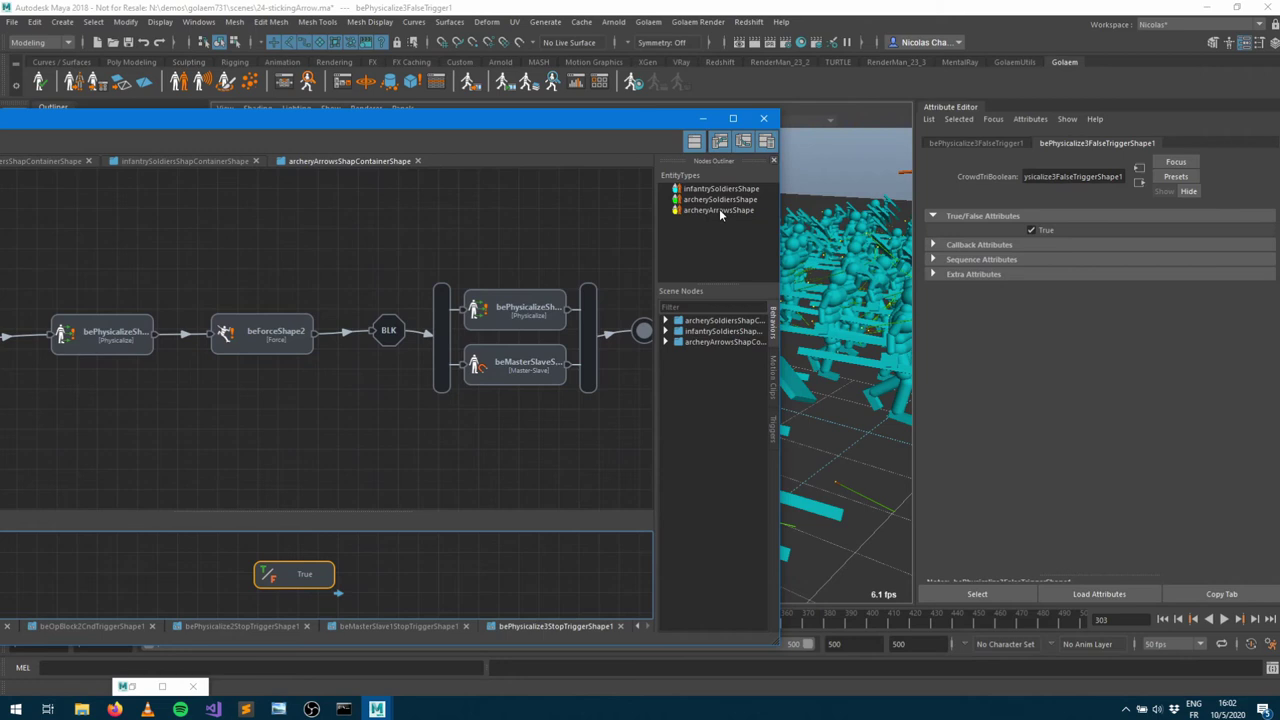
pyautogui.click(711, 189)
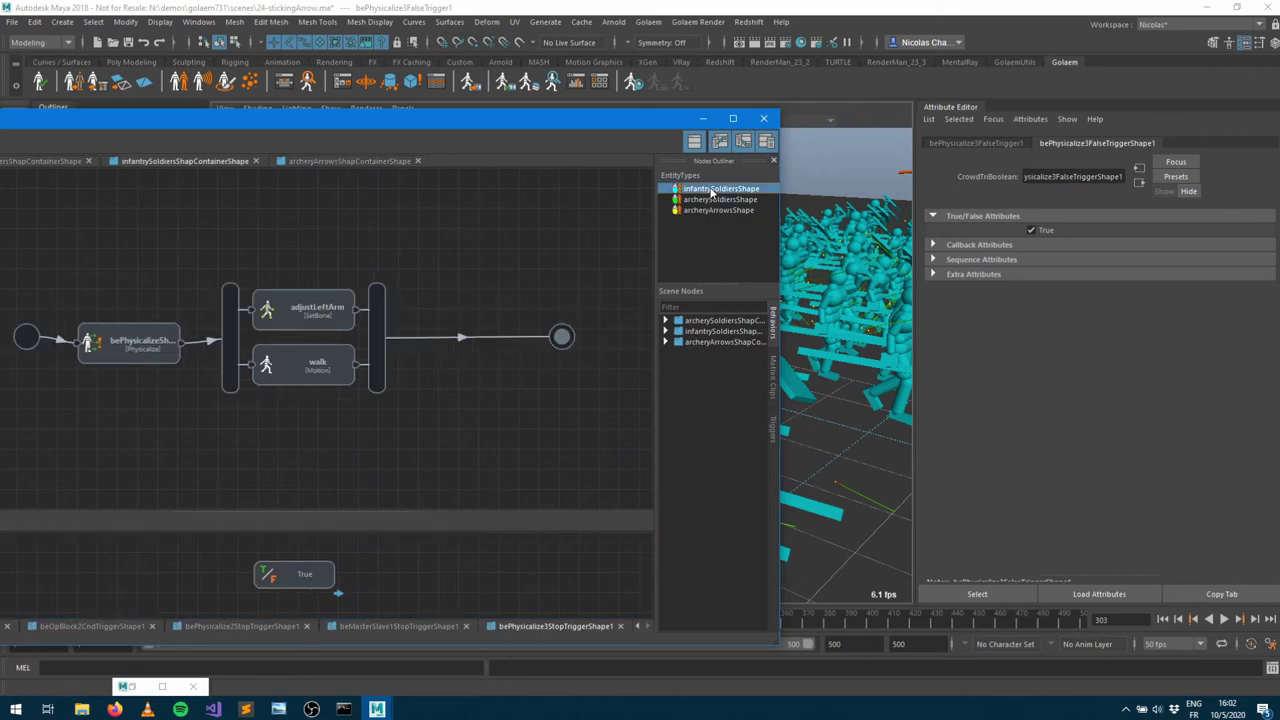
pyautogui.click(287, 322)
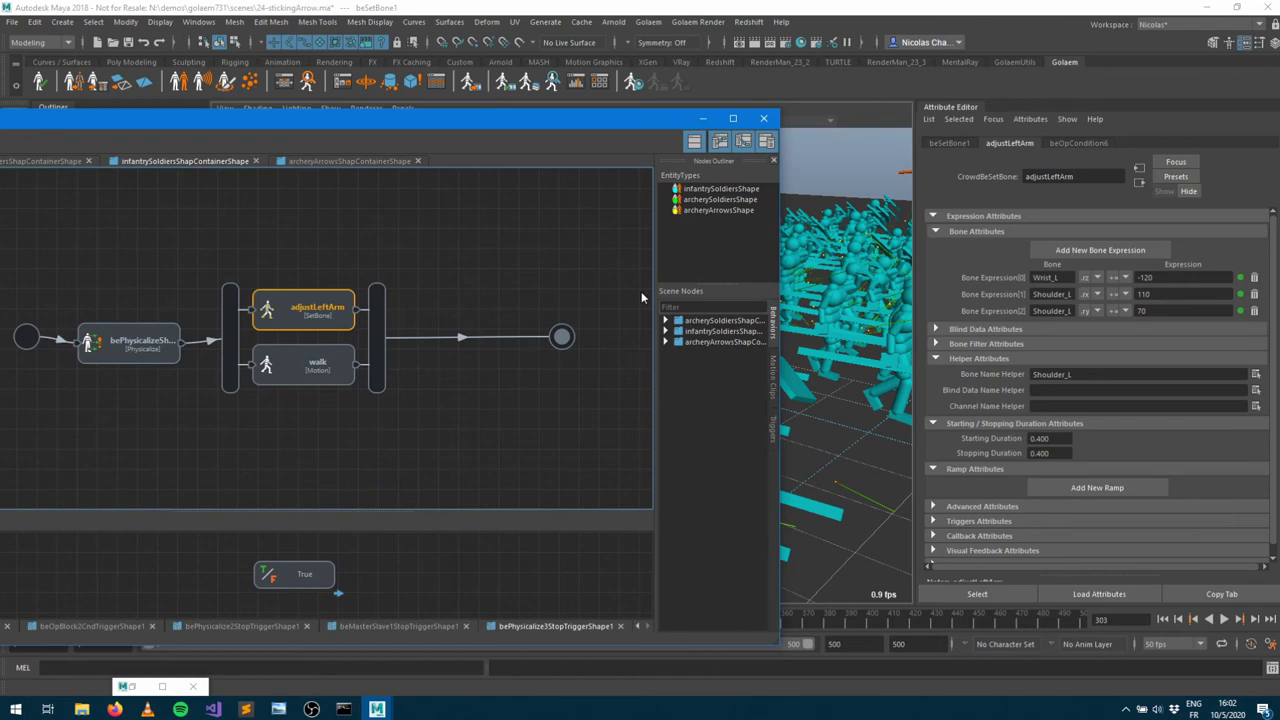
pyautogui.moveTo(537, 116); pyautogui.dragTo(231, 390)
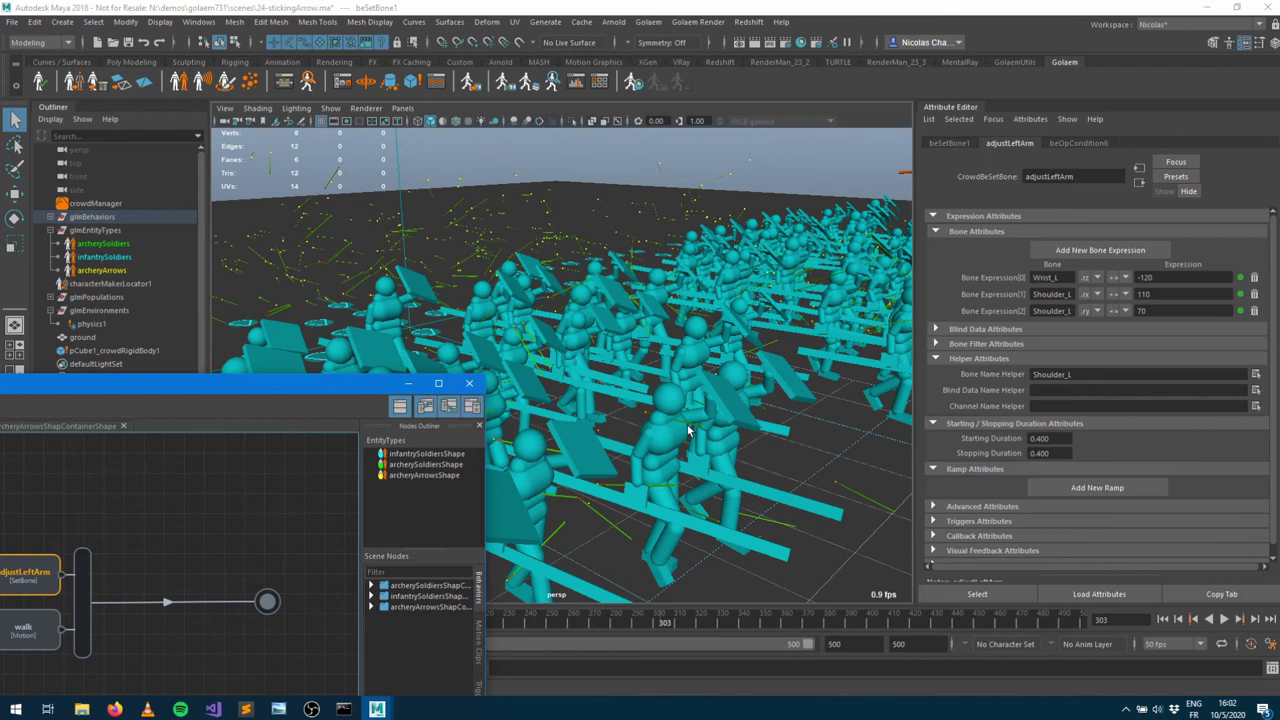
pyautogui.click(973, 508)
pyautogui.click(1045, 522)
pyautogui.click(1054, 536)
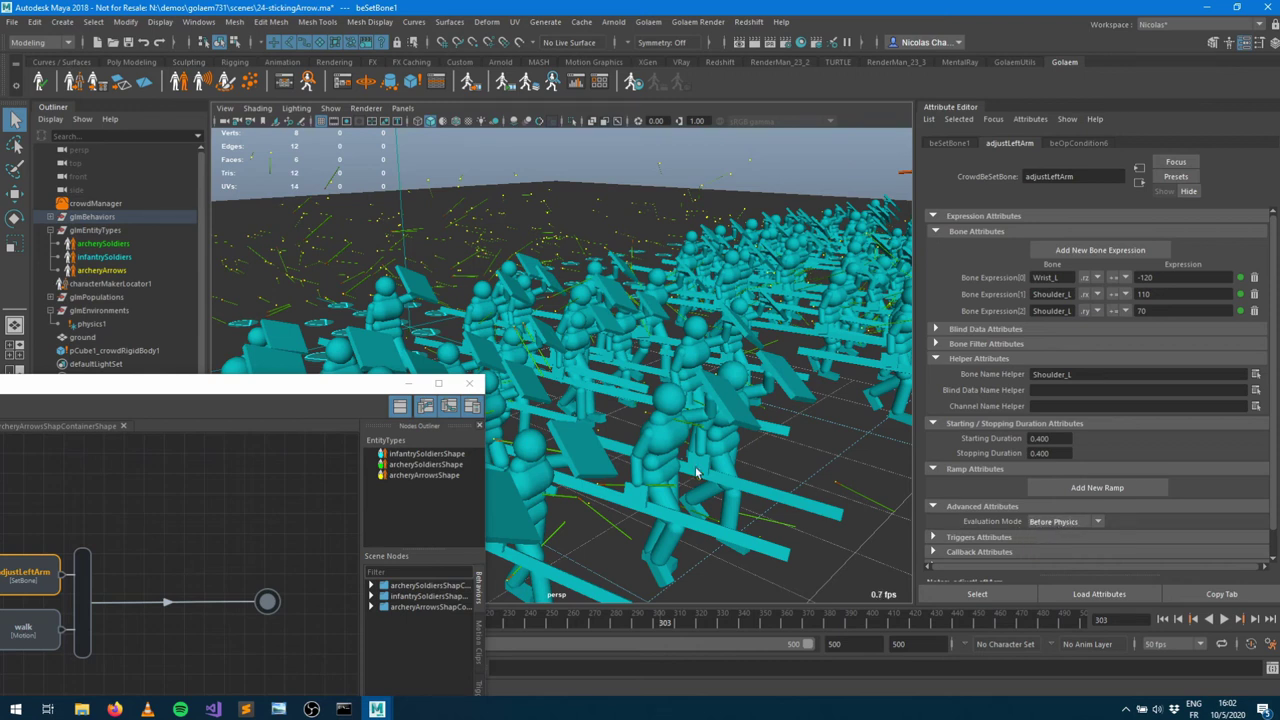
pyautogui.click(408, 383)
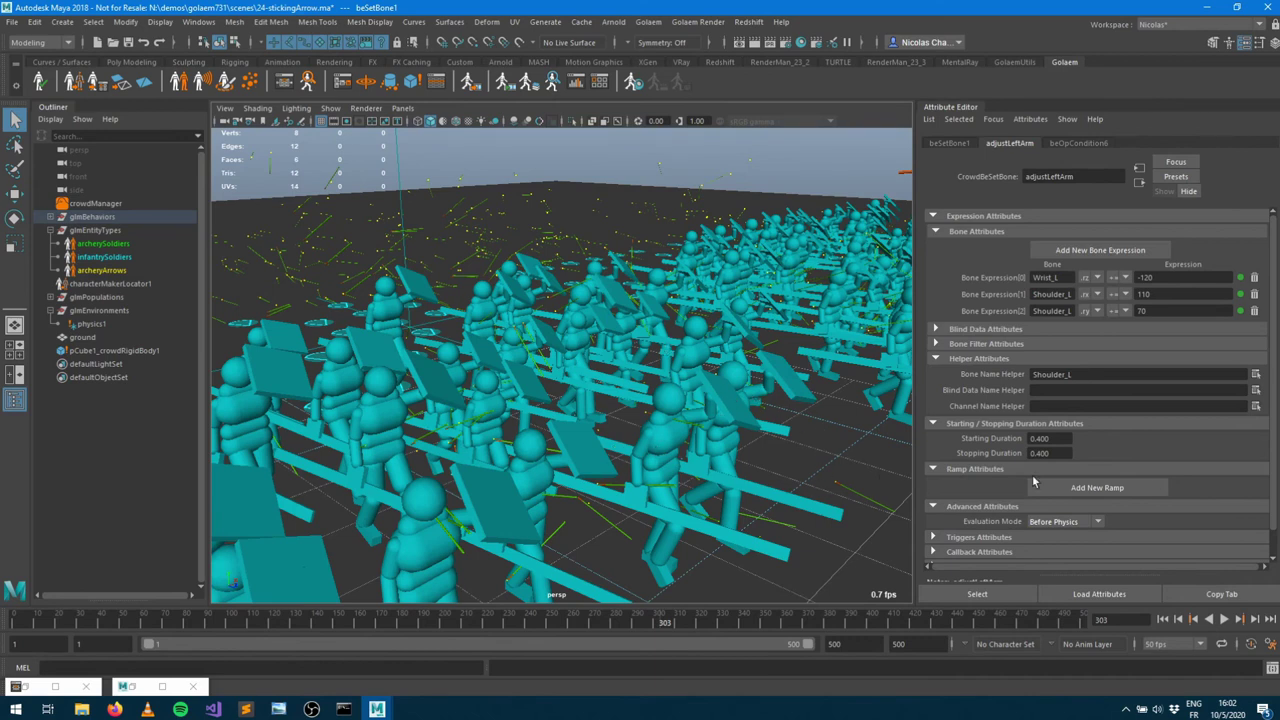
# Replay the simulation from the first frame to frame 225 and examine the arrow collisions with the raised shields
pyautogui.click(1162, 619)
pyautogui.click(1223, 619)
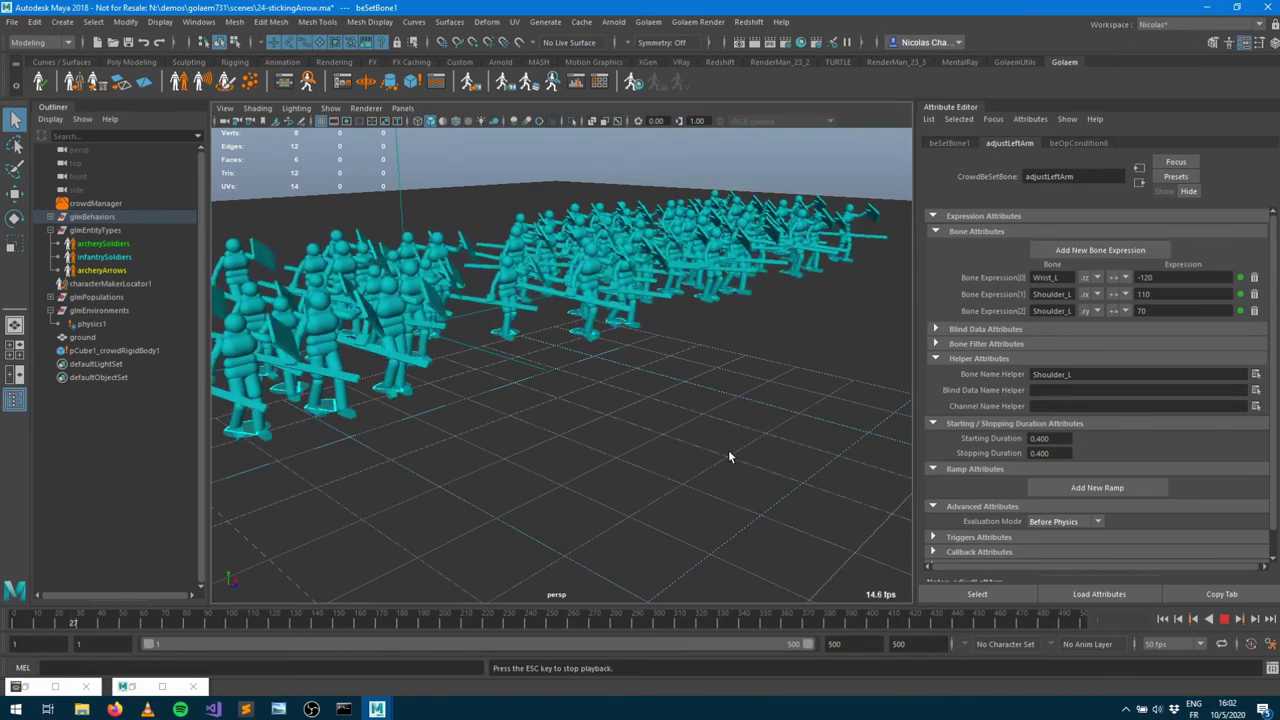
pyautogui.keyDown('alt'); pyautogui.moveTo(686, 437); pyautogui.dragTo(543, 500); pyautogui.keyUp('alt')
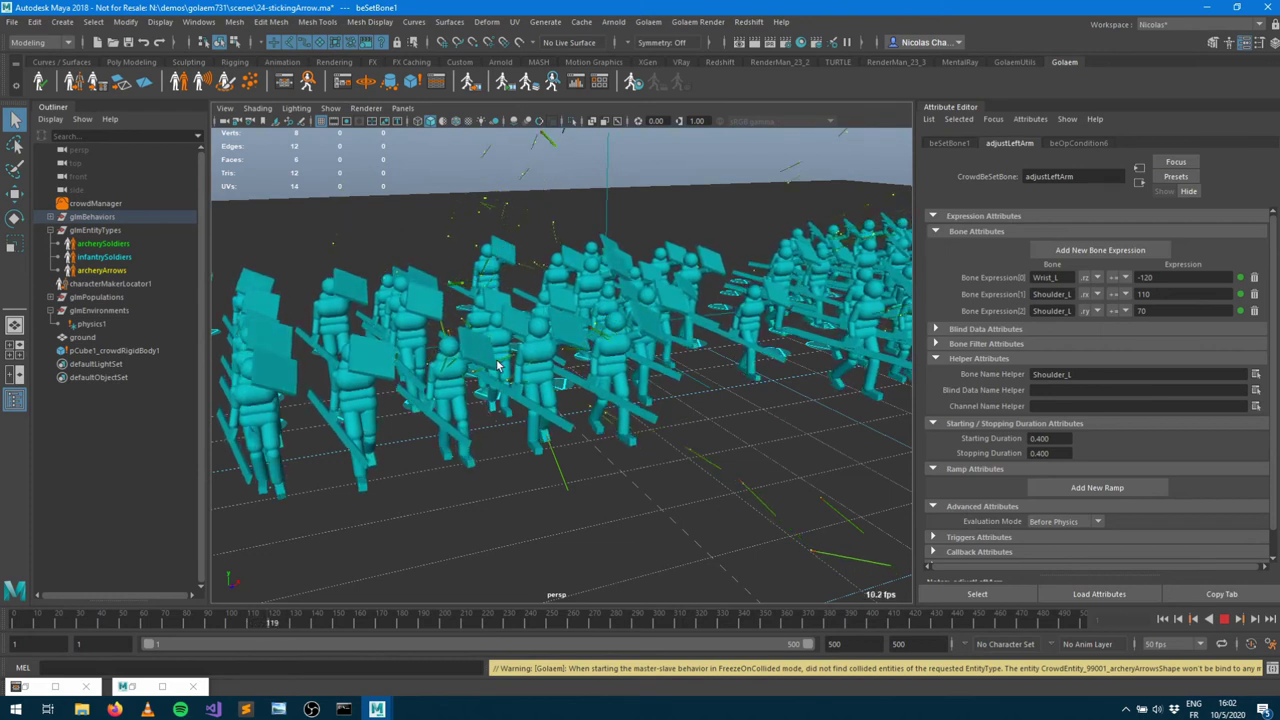
pyautogui.keyDown('alt'); pyautogui.moveTo(769, 402); pyautogui.dragTo(722, 320); pyautogui.keyUp('alt')
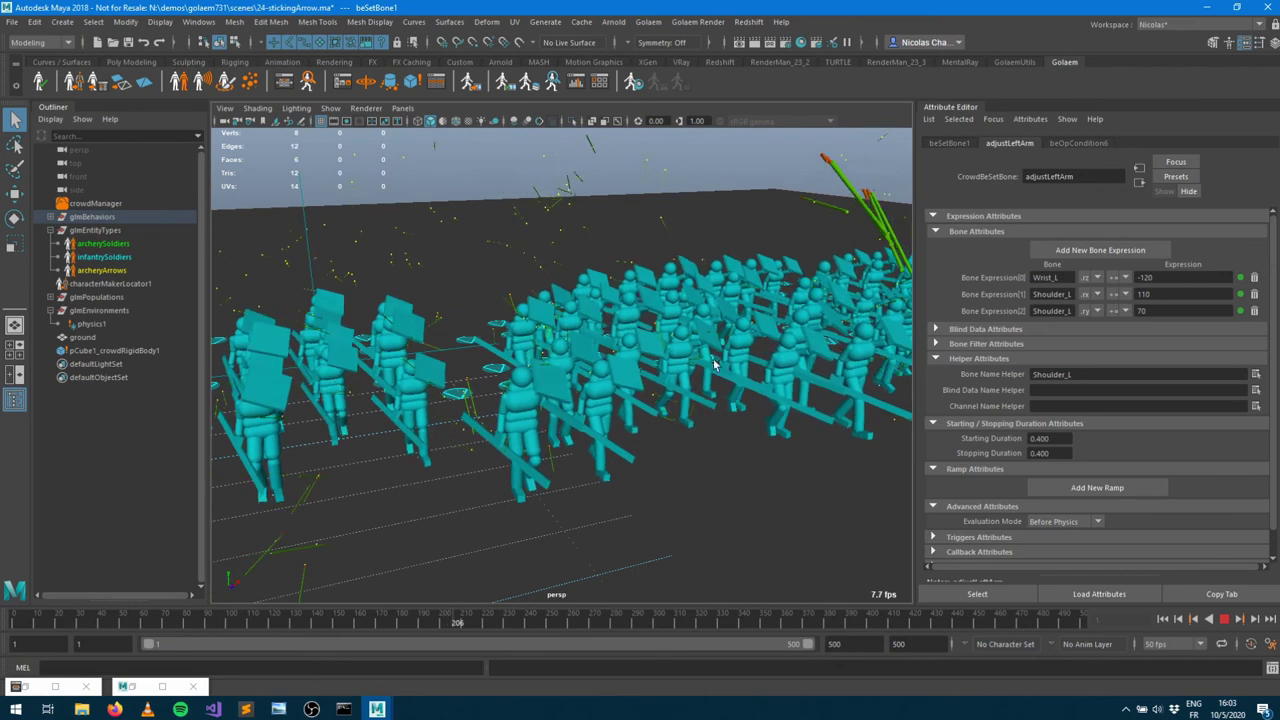
pyautogui.click(1223, 619)
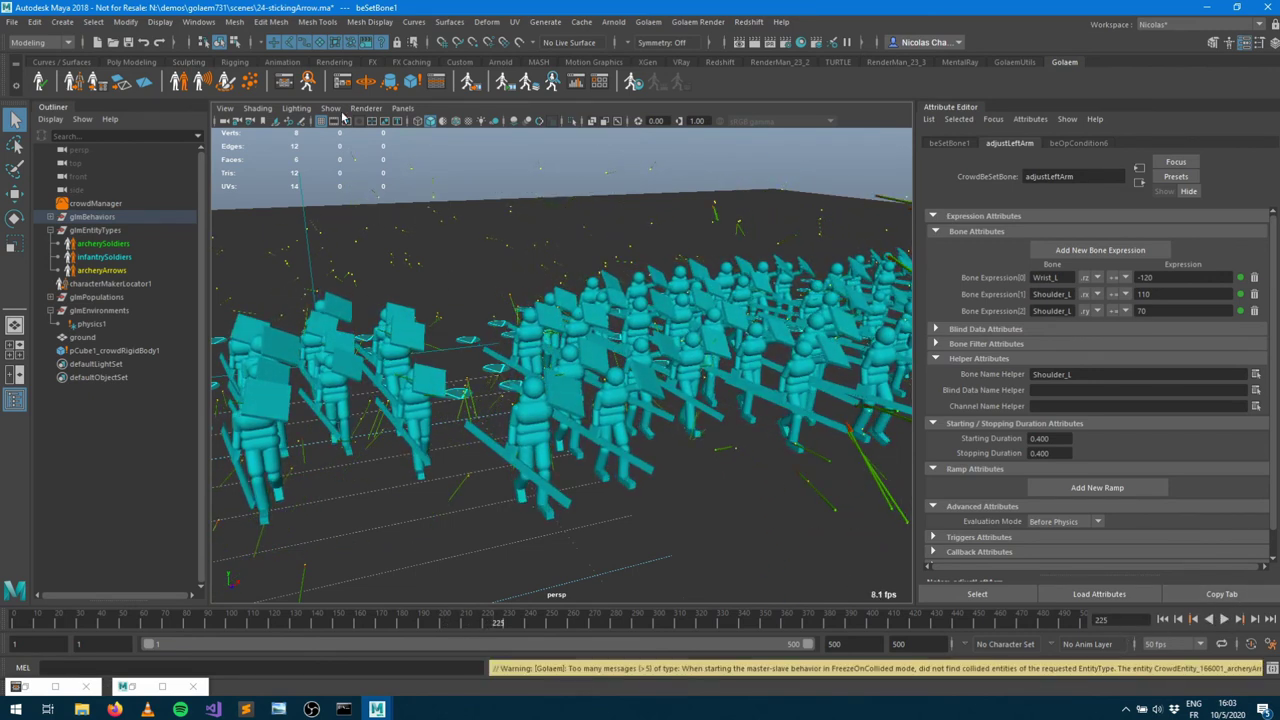
# Enable a custom collision ID on the infantry soldiers' Physicalize behavior and set it to 666
pyautogui.click(305, 82)
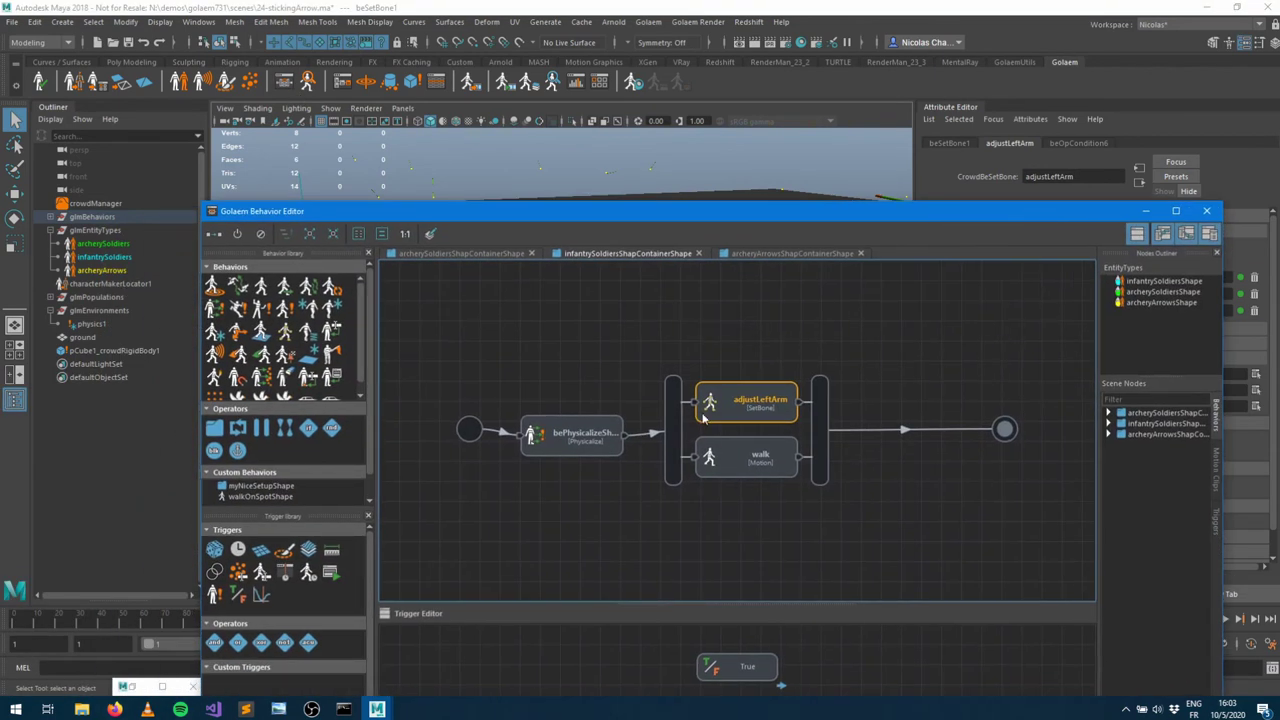
pyautogui.click(605, 450)
pyautogui.moveTo(963, 217); pyautogui.dragTo(602, 117)
pyautogui.click(1031, 393)
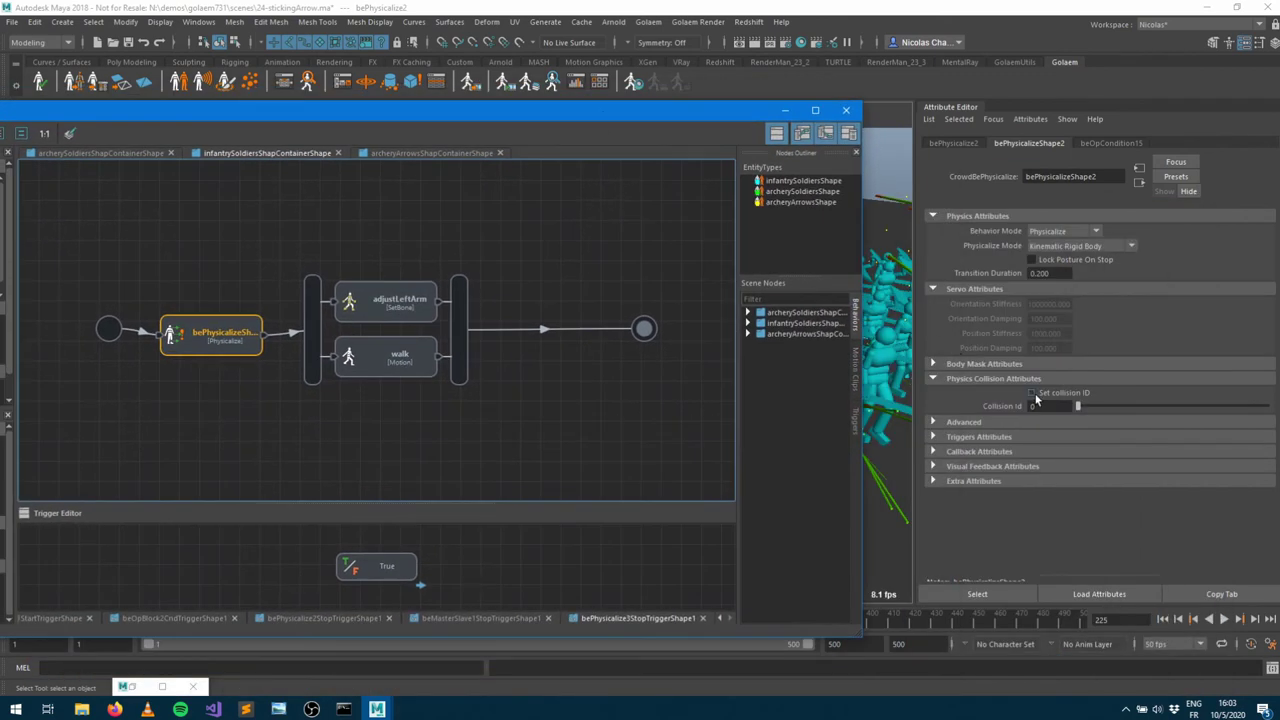
pyautogui.click(1046, 407)
pyautogui.write('666')
pyautogui.press('Tab')
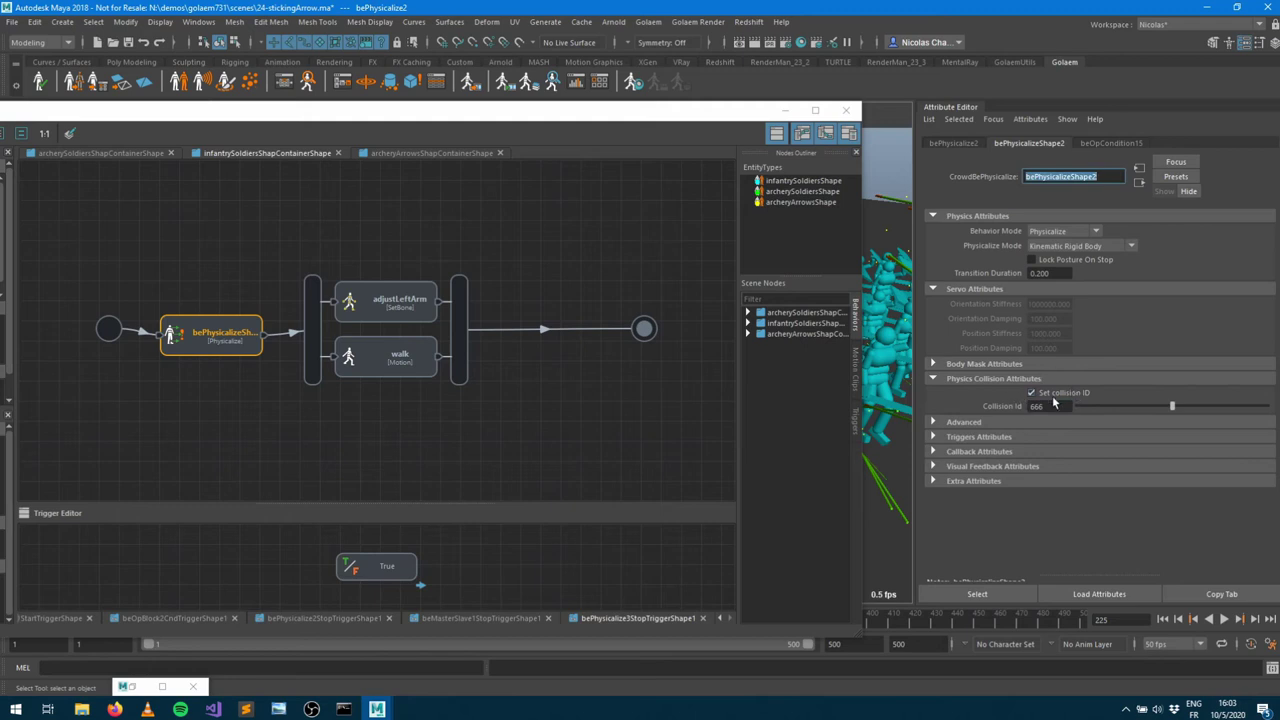
# Limit the infantry Physicalize body mask to the Weapon_L effector channel, excluding the pelvis and clearing the spines and limb channels
pyautogui.click(1006, 365)
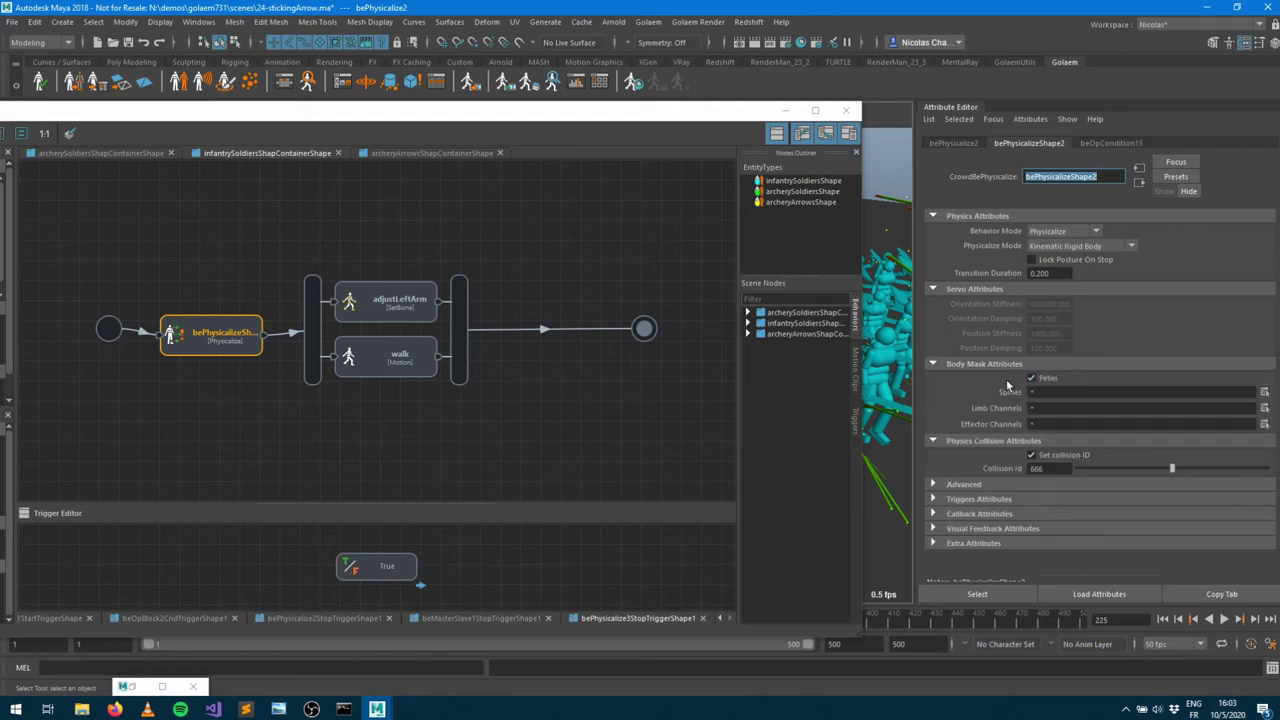
pyautogui.click(1263, 425)
pyautogui.doubleClick(845, 444)
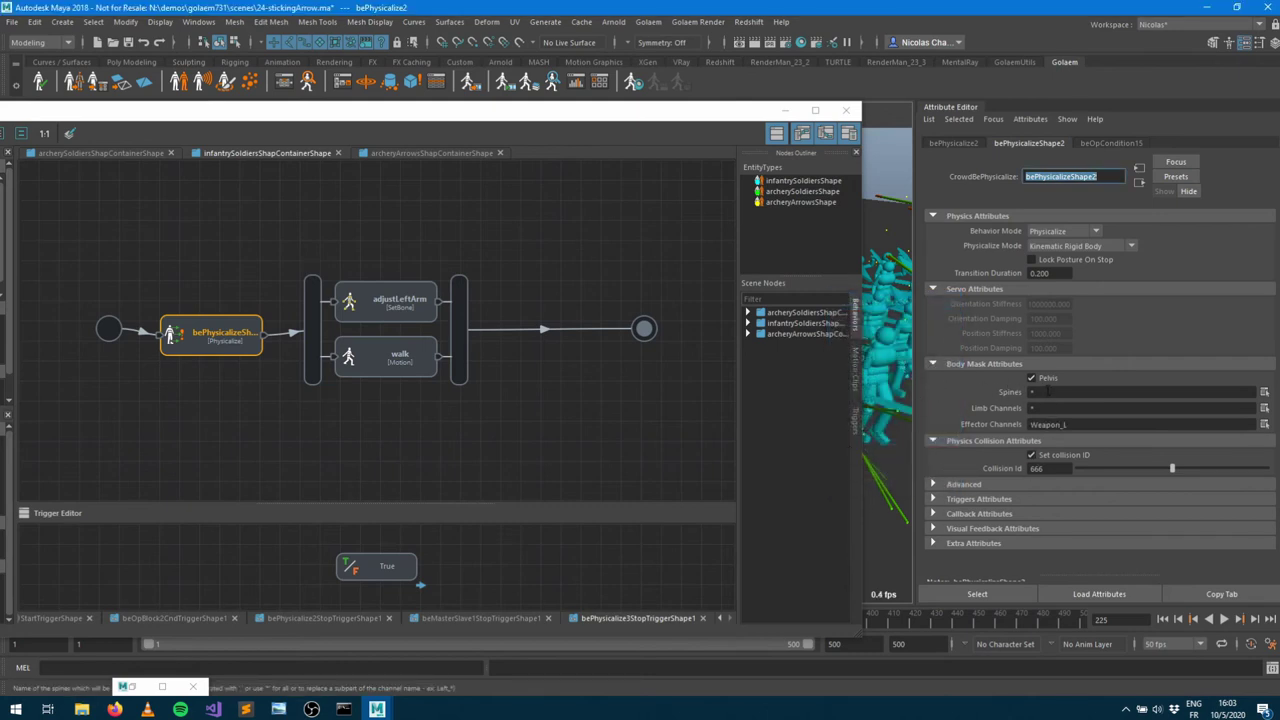
pyautogui.click(1034, 392)
pyautogui.click(1031, 378)
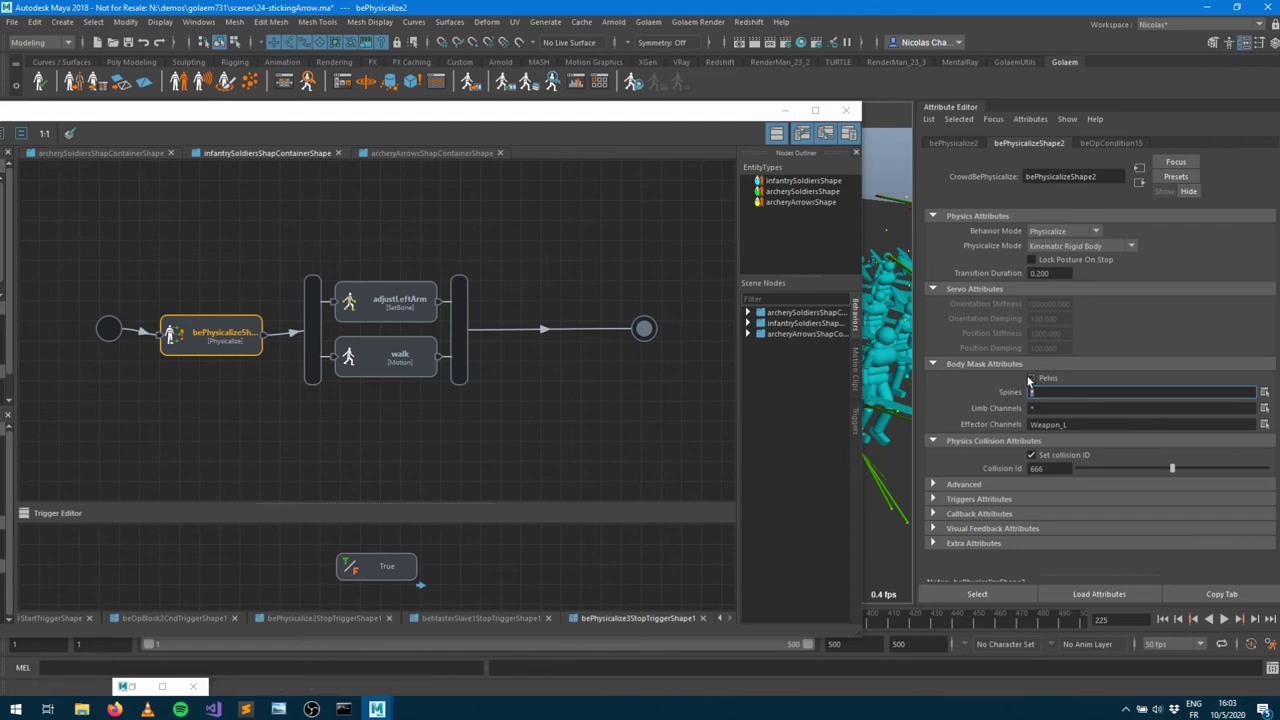
pyautogui.press('BackSpace')
pyautogui.press('Tab')
pyautogui.press('BackSpace')
pyautogui.press('Tab')
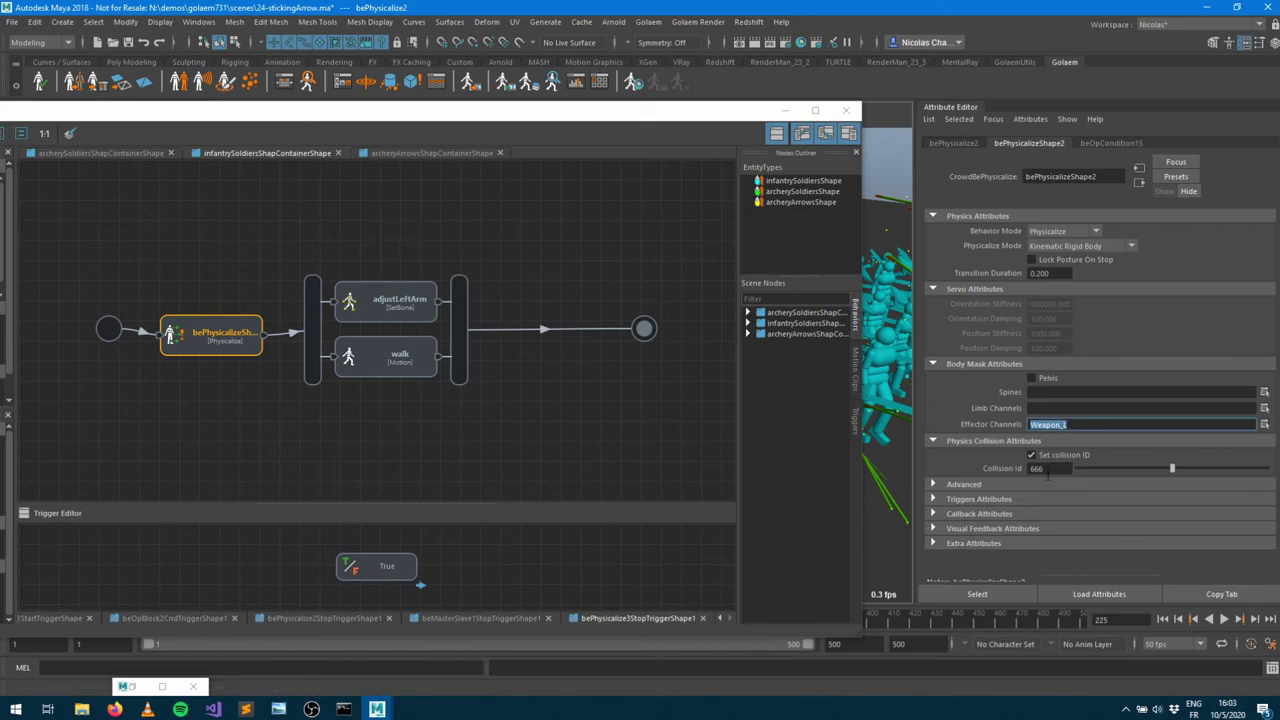
# Change the collision filter of the arrows' block operator trigger to Entity Collision ID equal to 666
pyautogui.click(778, 203)
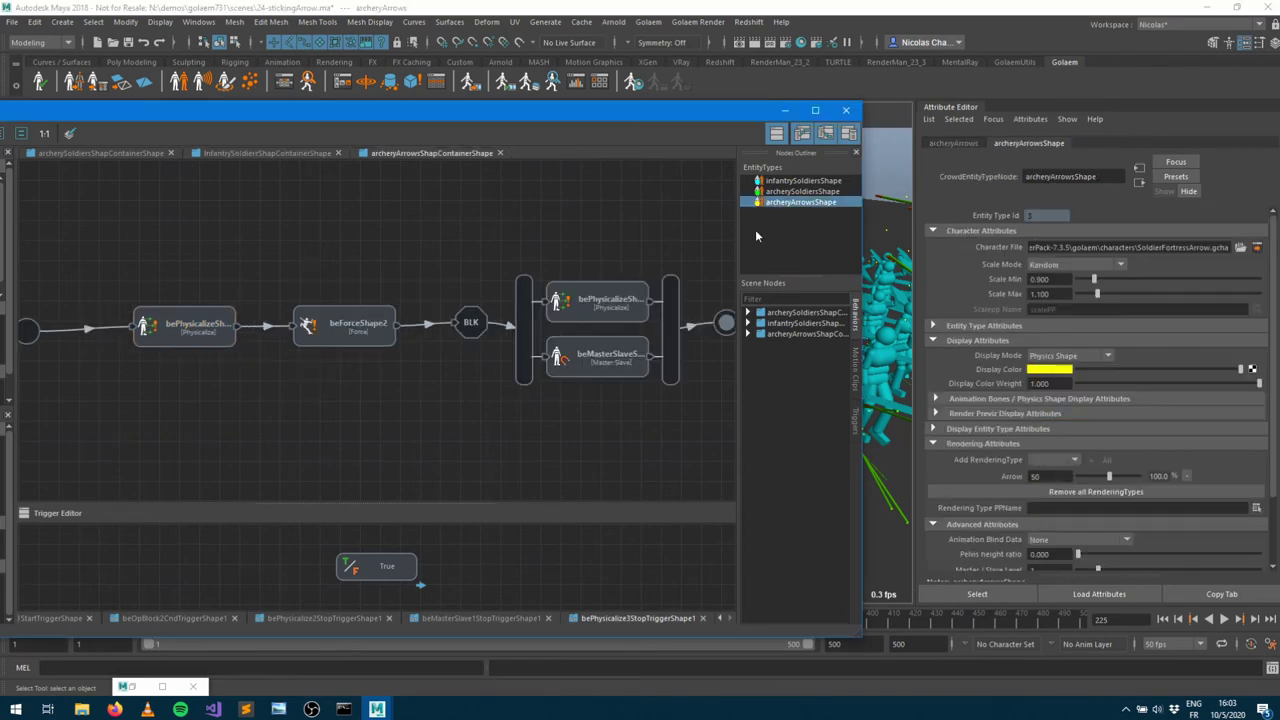
pyautogui.click(458, 328)
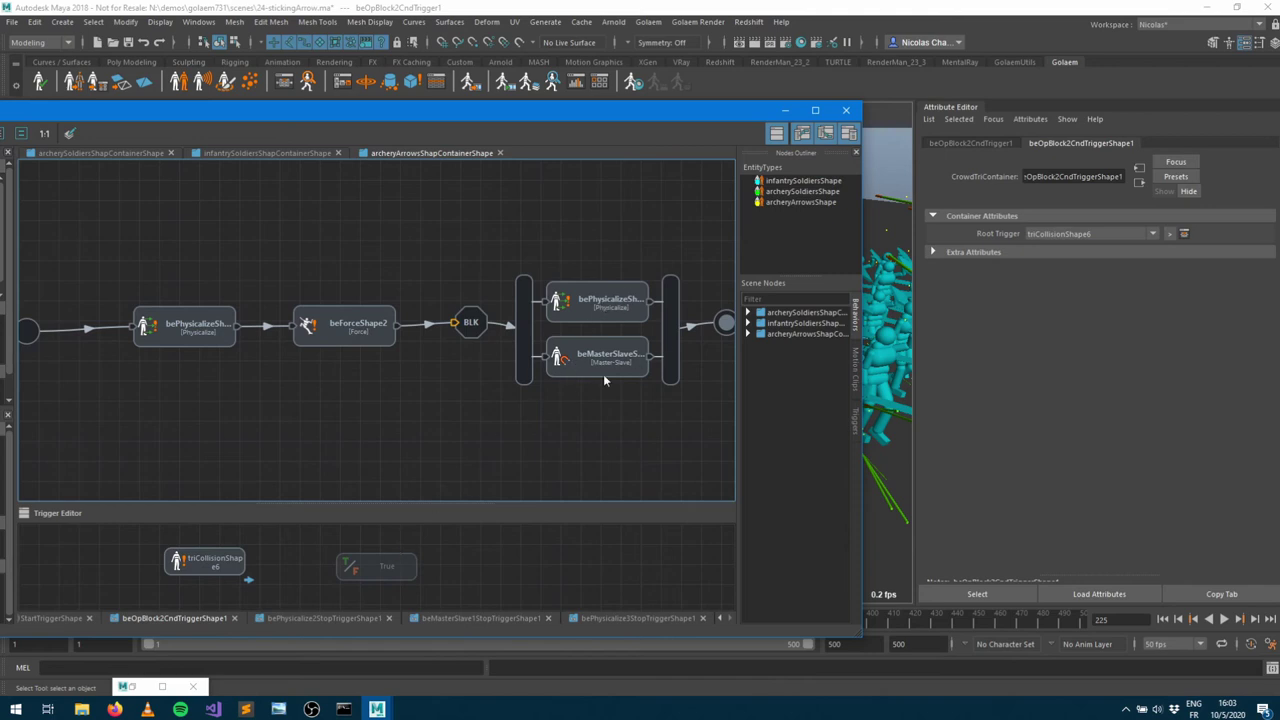
pyautogui.click(204, 566)
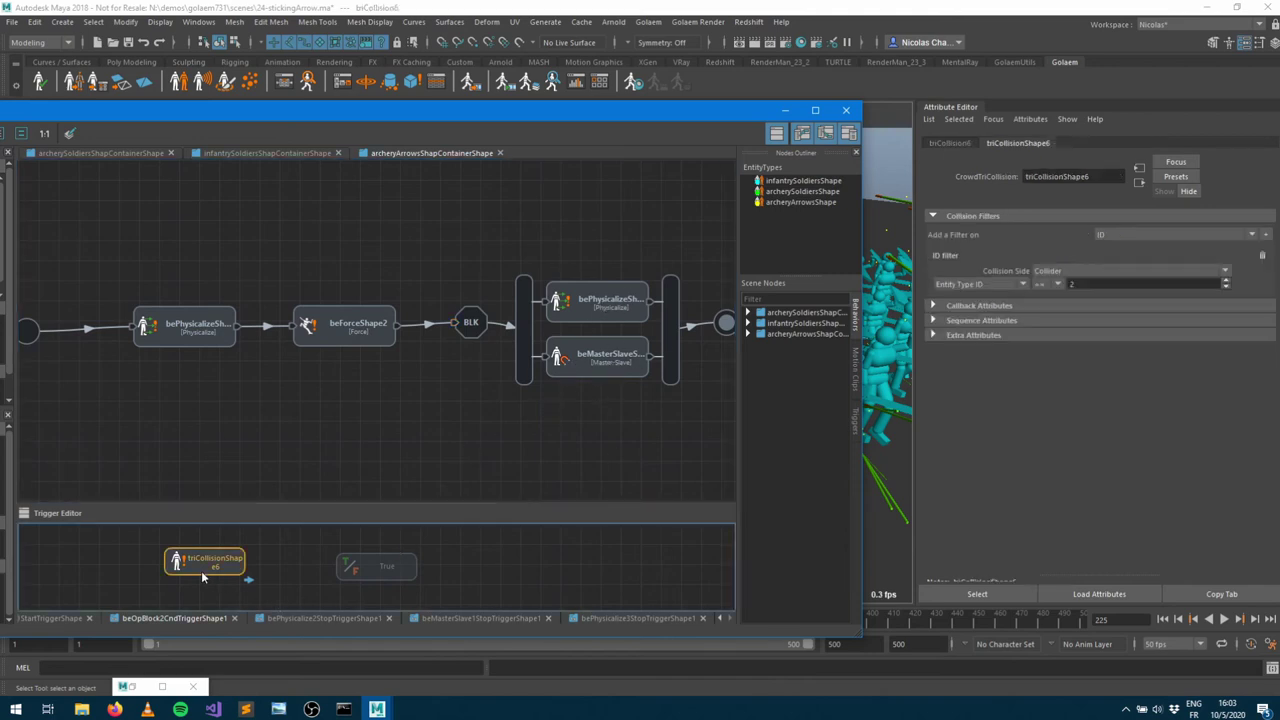
pyautogui.click(998, 287)
pyautogui.click(970, 313)
pyautogui.click(1118, 284)
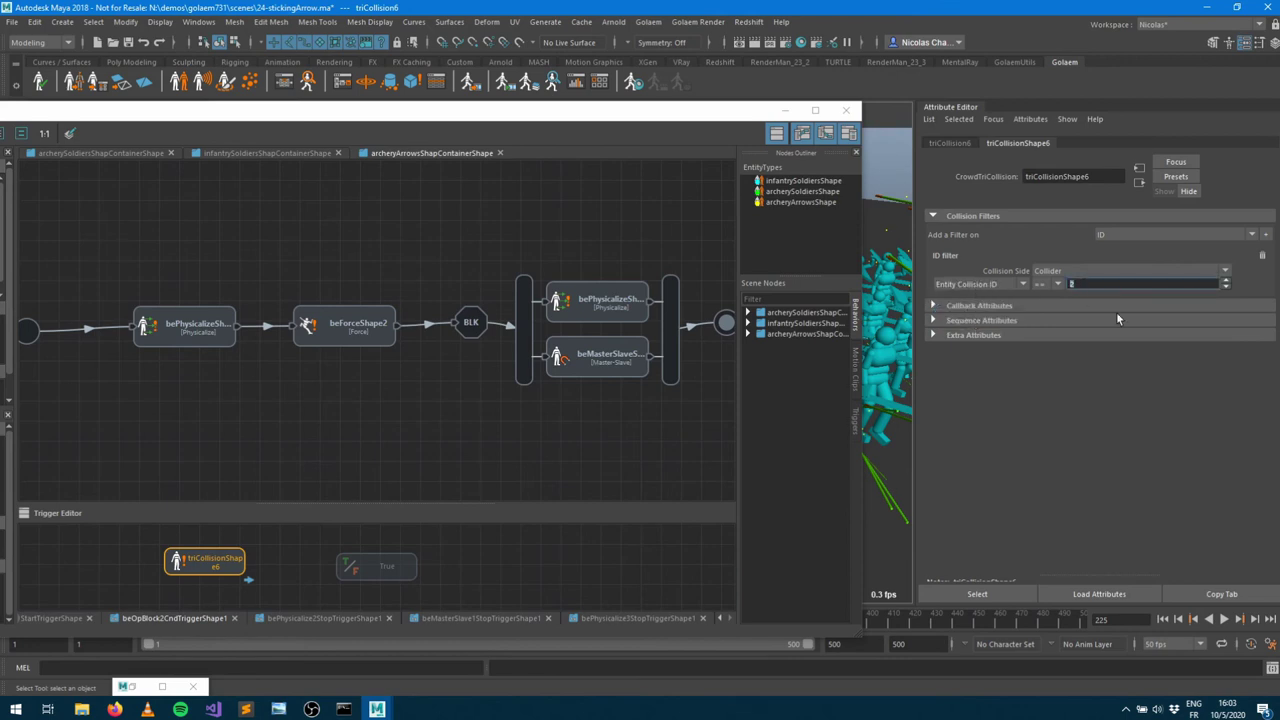
pyautogui.write('666')
pyautogui.press('Tab')
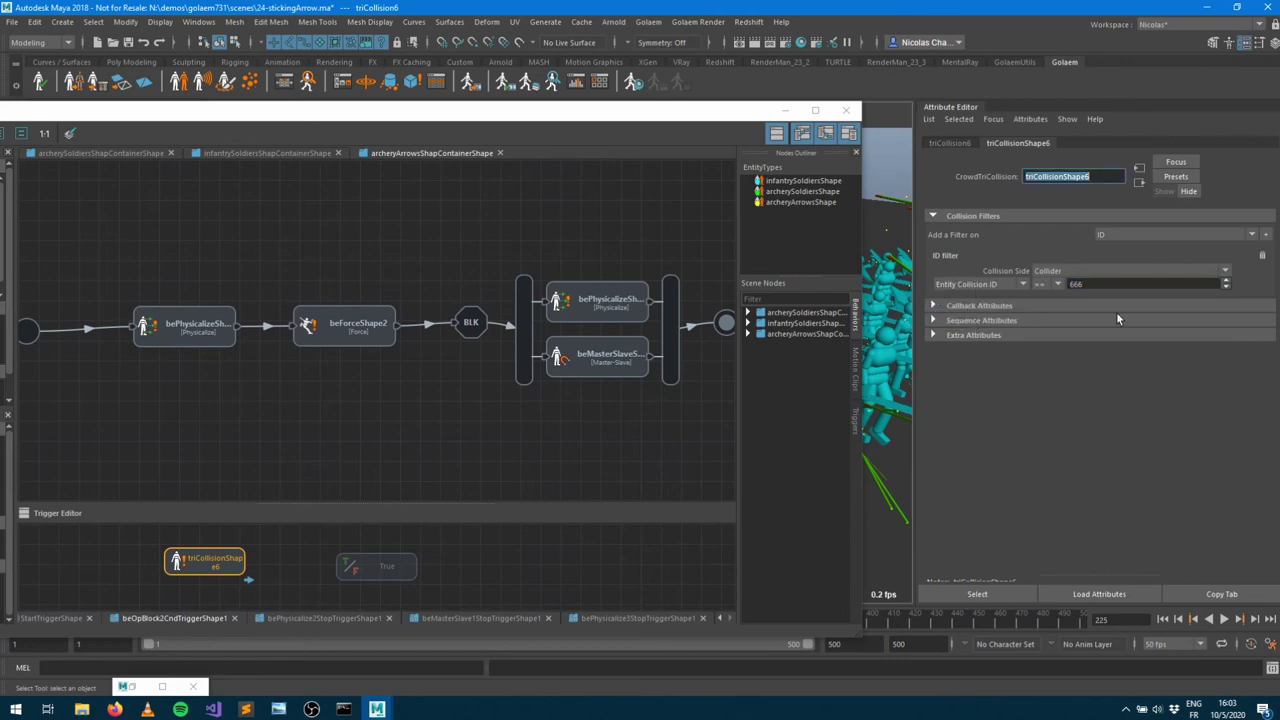
pyautogui.click(561, 426)
pyautogui.click(784, 110)
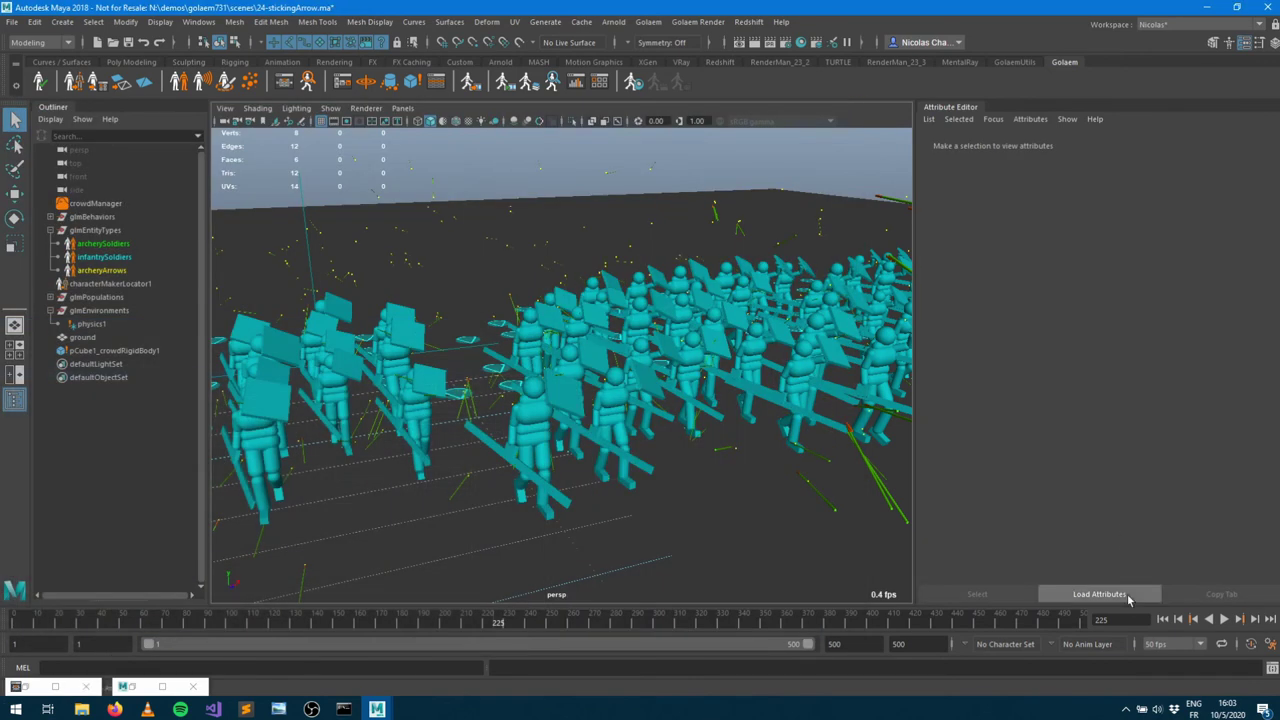
# Run the simulation from the first frame to frame 327 and examine the arrows around the infantry's shields from several angles
pyautogui.click(1163, 620)
pyautogui.click(1225, 620)
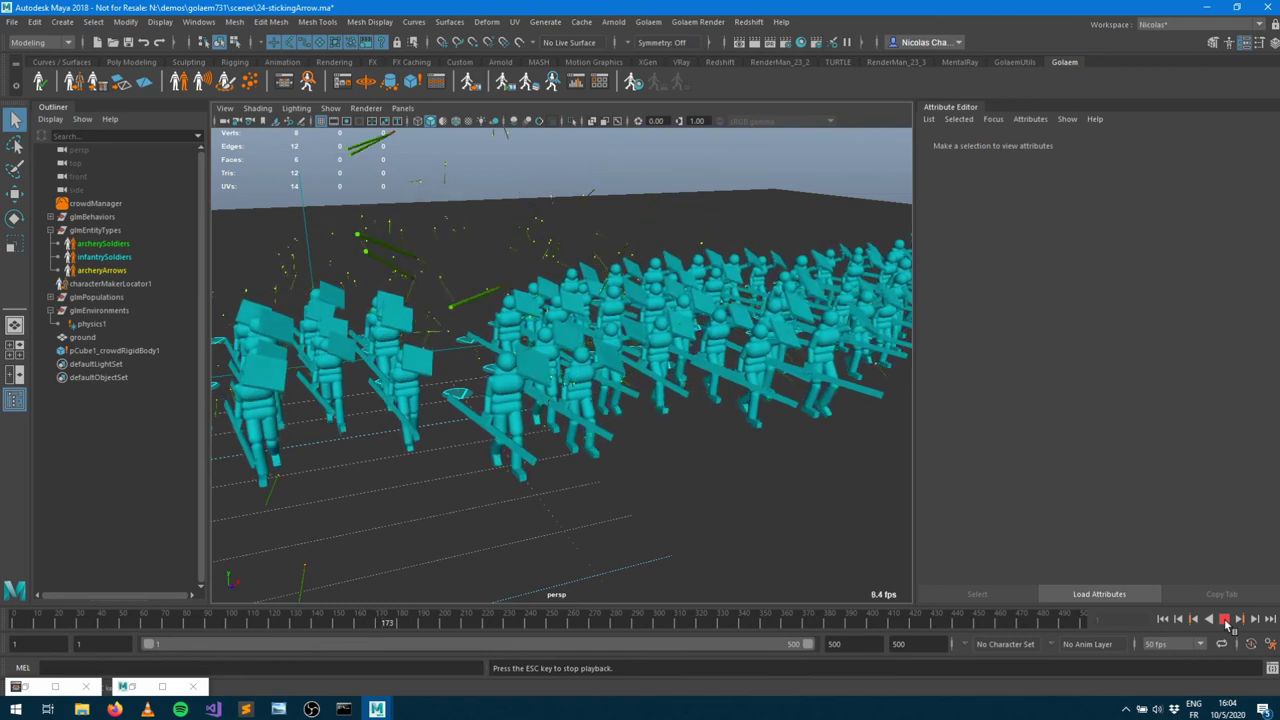
pyautogui.keyDown('alt'); pyautogui.moveTo(300, 360); pyautogui.dragTo(581, 425); pyautogui.keyUp('alt')
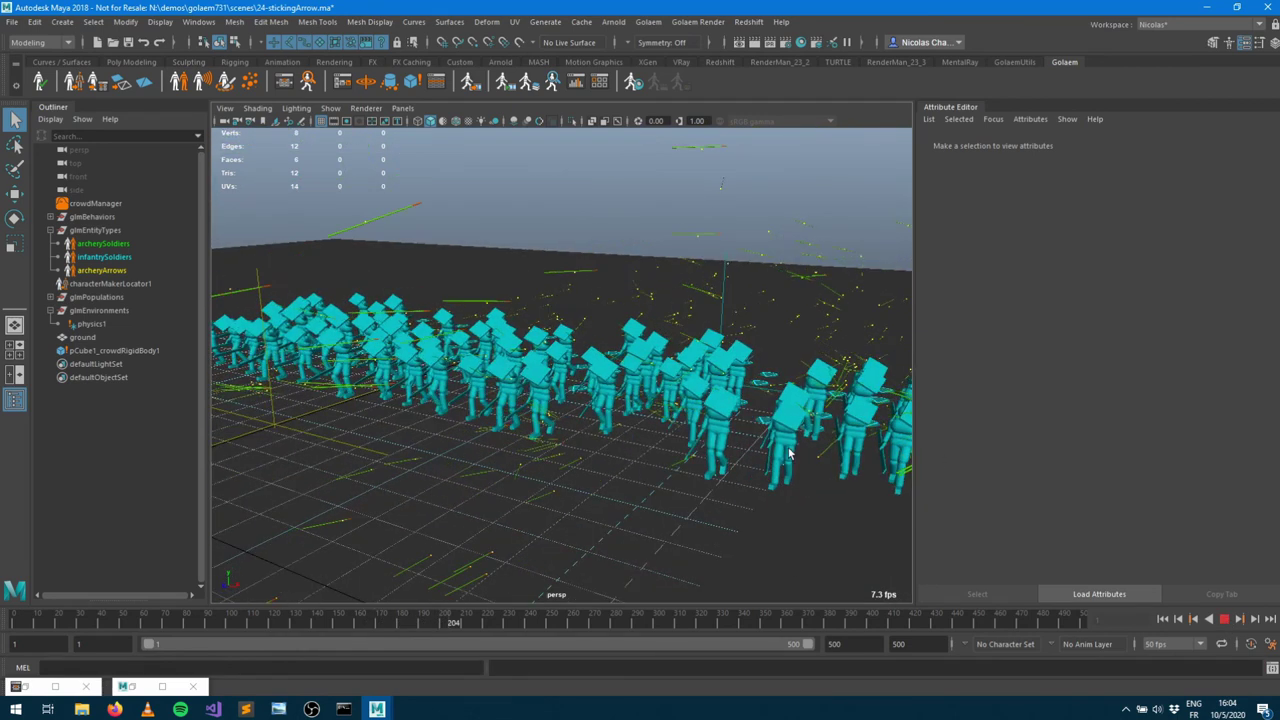
pyautogui.keyDown('alt'); pyautogui.moveTo(260, 346); pyautogui.dragTo(658, 438, button='middle'); pyautogui.keyUp('alt')
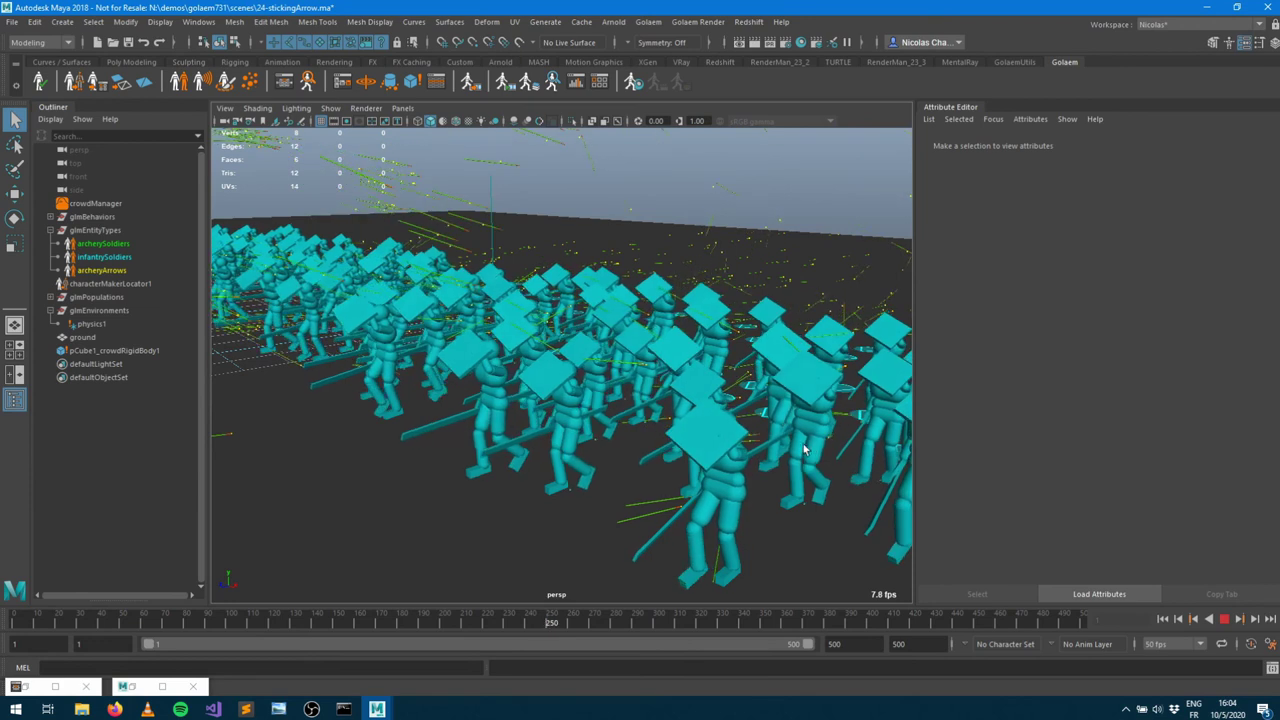
pyautogui.keyDown('alt'); pyautogui.moveTo(700, 450); pyautogui.dragTo(655, 325); pyautogui.keyUp('alt')
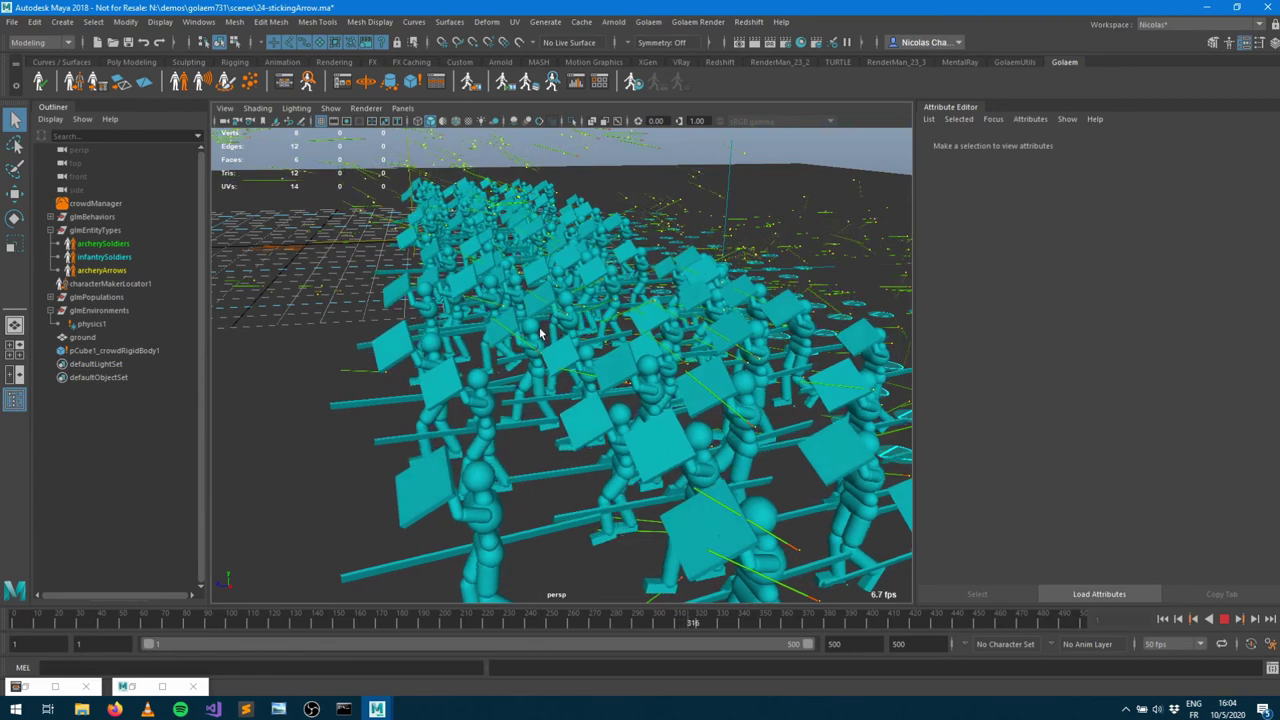
pyautogui.click(1224, 619)
# Inspect the arrows and infantry shields up close at frame 327 and resume the simulation
pyautogui.keyDown('alt'); pyautogui.moveTo(640, 380); pyautogui.dragTo(523, 351); pyautogui.keyUp('alt')
pyautogui.keyDown('alt'); pyautogui.moveTo(523, 351); pyautogui.dragTo(775, 353, button='right'); pyautogui.keyUp('alt')
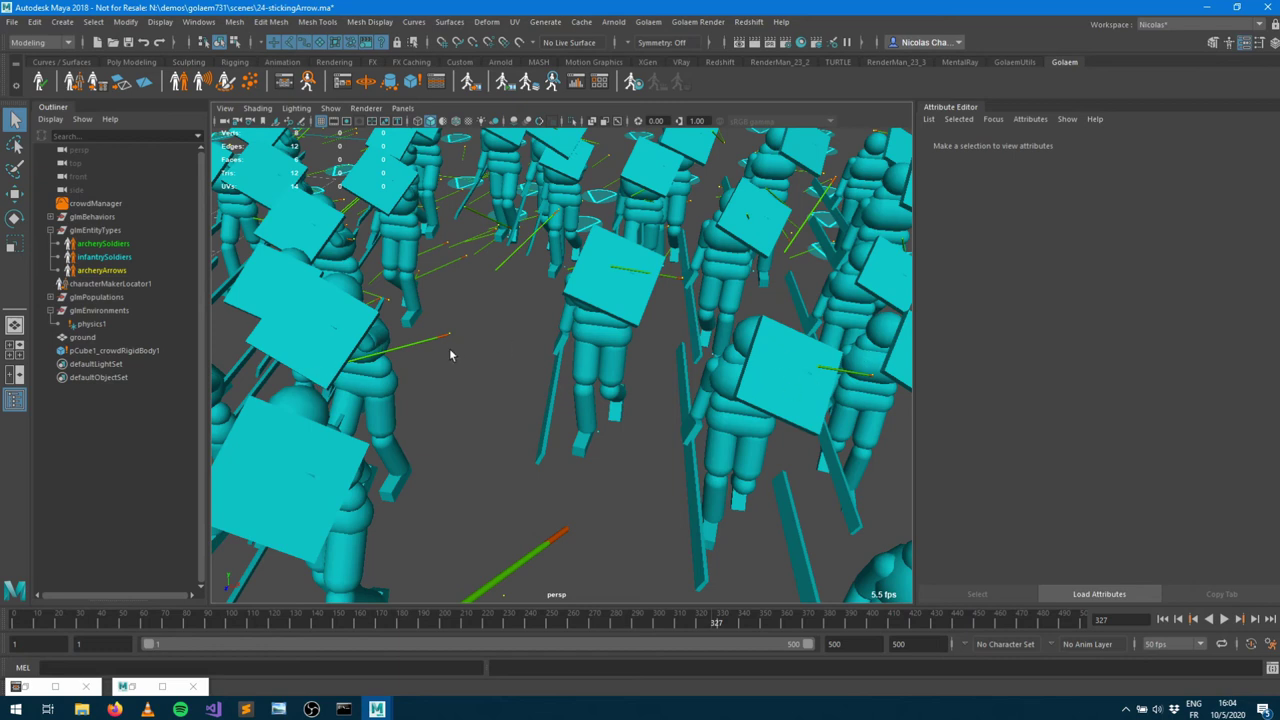
pyautogui.keyDown('alt'); pyautogui.moveTo(726, 340); pyautogui.dragTo(699, 332); pyautogui.keyUp('alt')
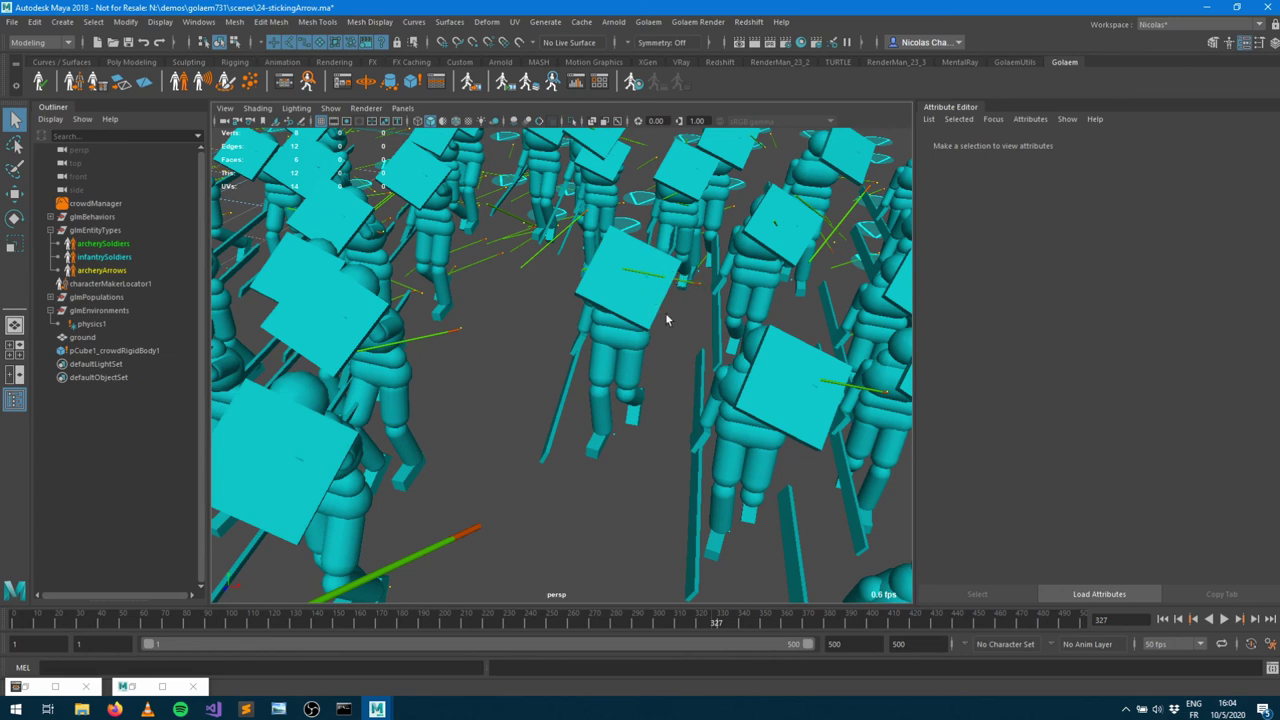
pyautogui.click(1221, 619)
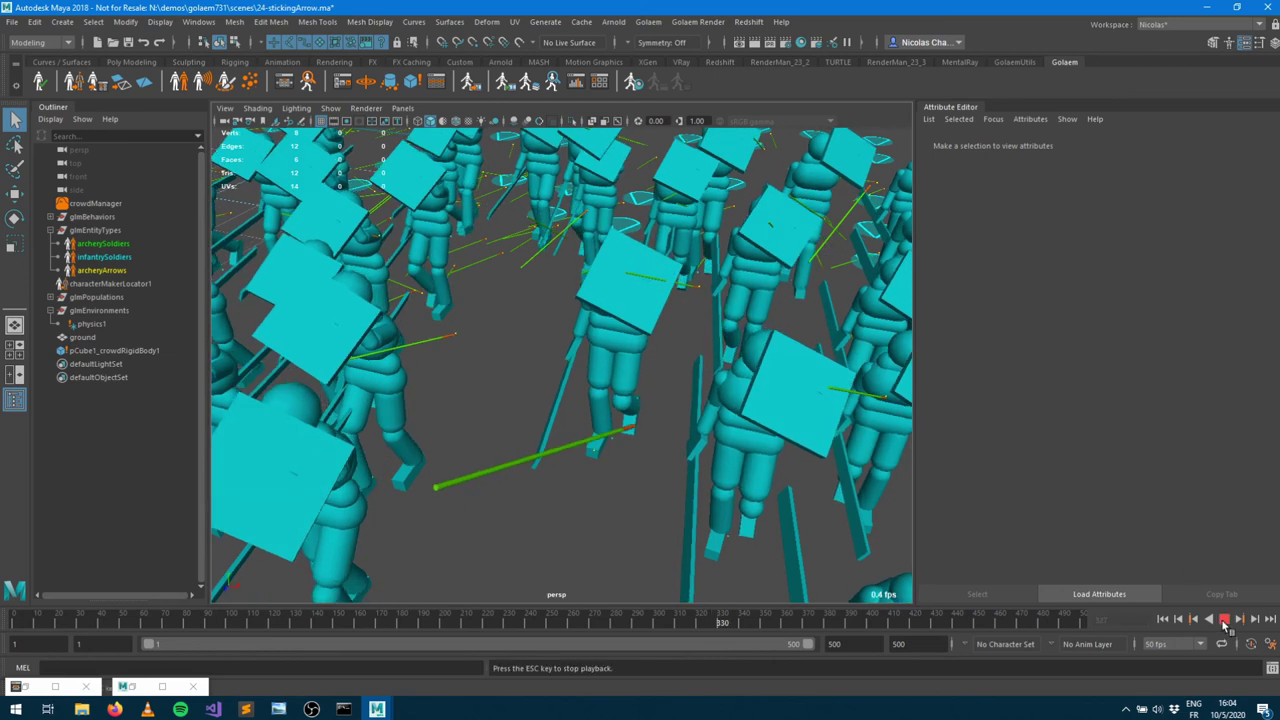
# Stop the simulation at frame 333 and examine the arrows around the infantry's shields
pyautogui.click(1221, 619)
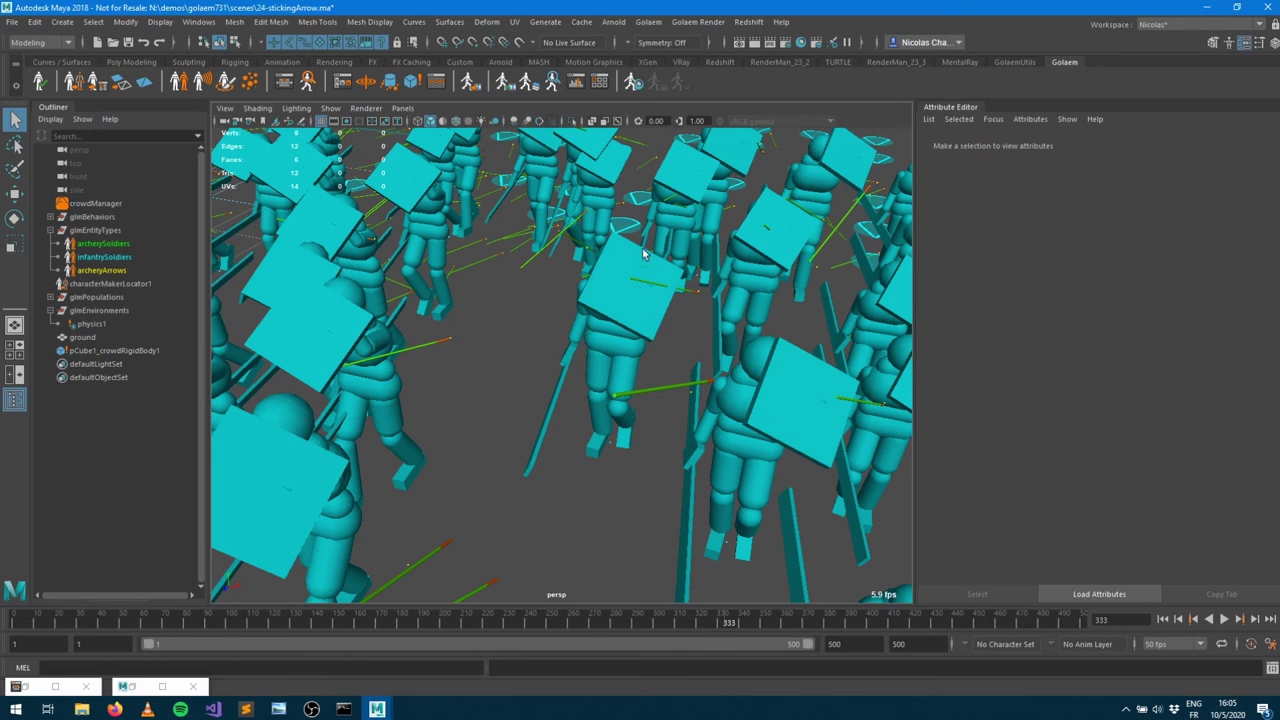
pyautogui.scroll(-5, 531, 417)
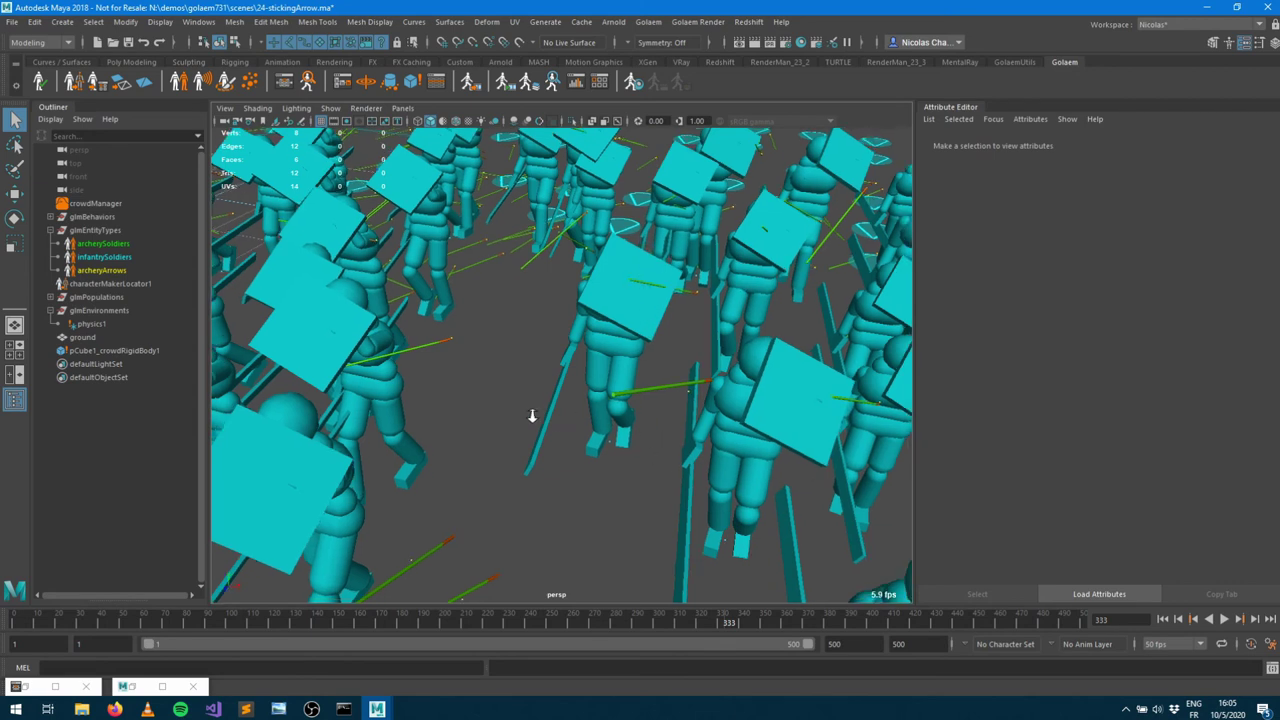
pyautogui.keyDown('alt'); pyautogui.moveTo(705, 452); pyautogui.dragTo(630, 431); pyautogui.keyUp('alt')
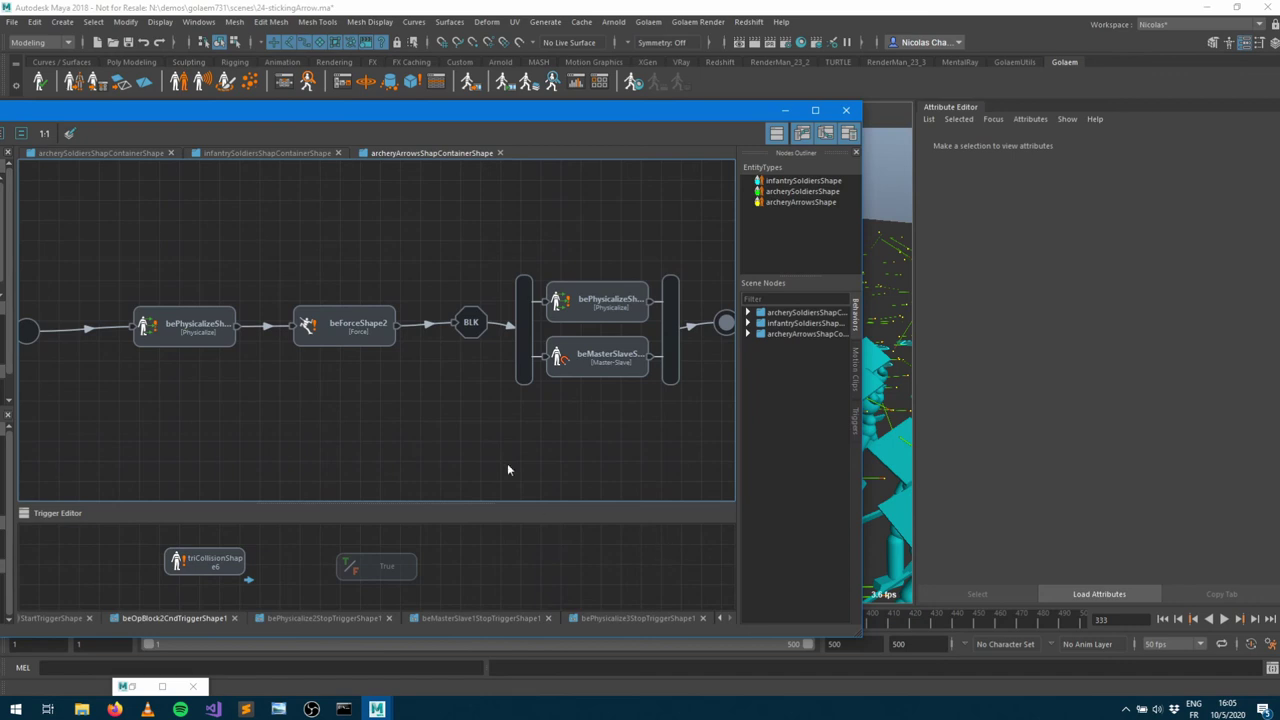
# Detach the block operator from the arrows' behavior graph and add a Kill behavior branching from the Force behavior to the end node
pyautogui.moveTo(474, 336); pyautogui.dragTo(420, 215)
pyautogui.click(478, 338)
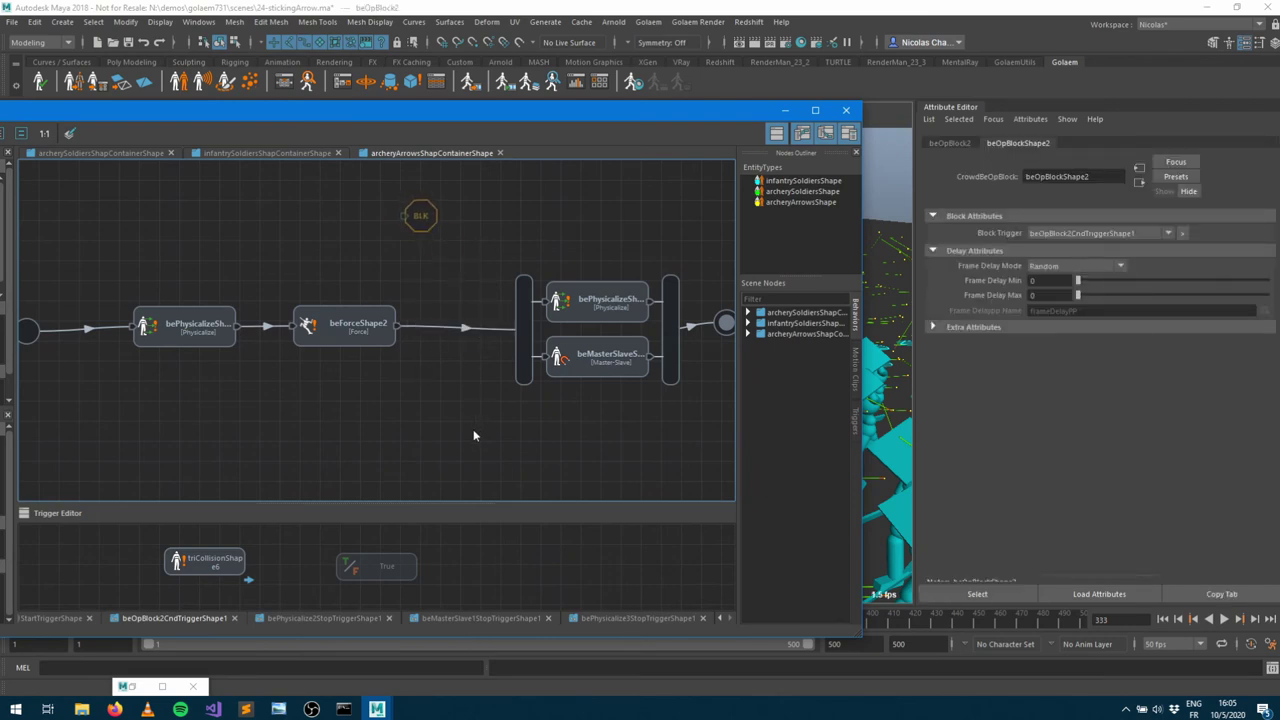
pyautogui.moveTo(118, 112); pyautogui.dragTo(352, 97)
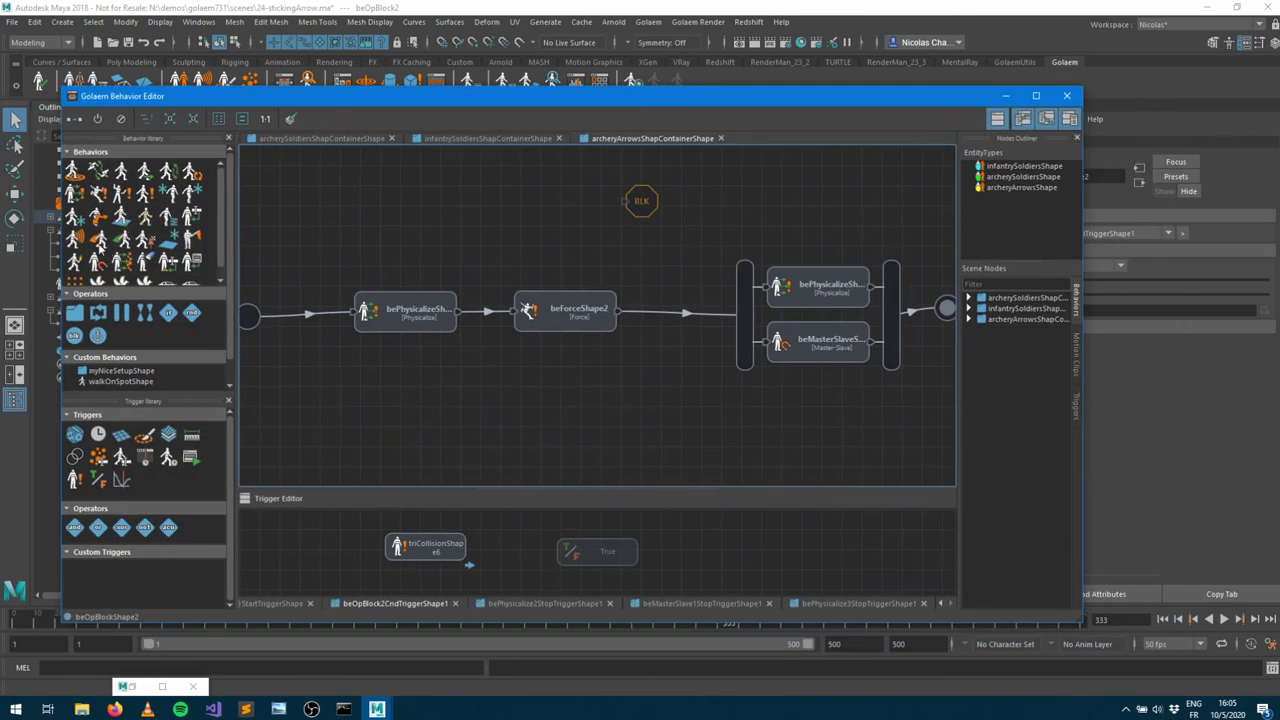
pyautogui.moveTo(143, 262); pyautogui.dragTo(791, 424)
pyautogui.moveTo(617, 320); pyautogui.dragTo(742, 425)
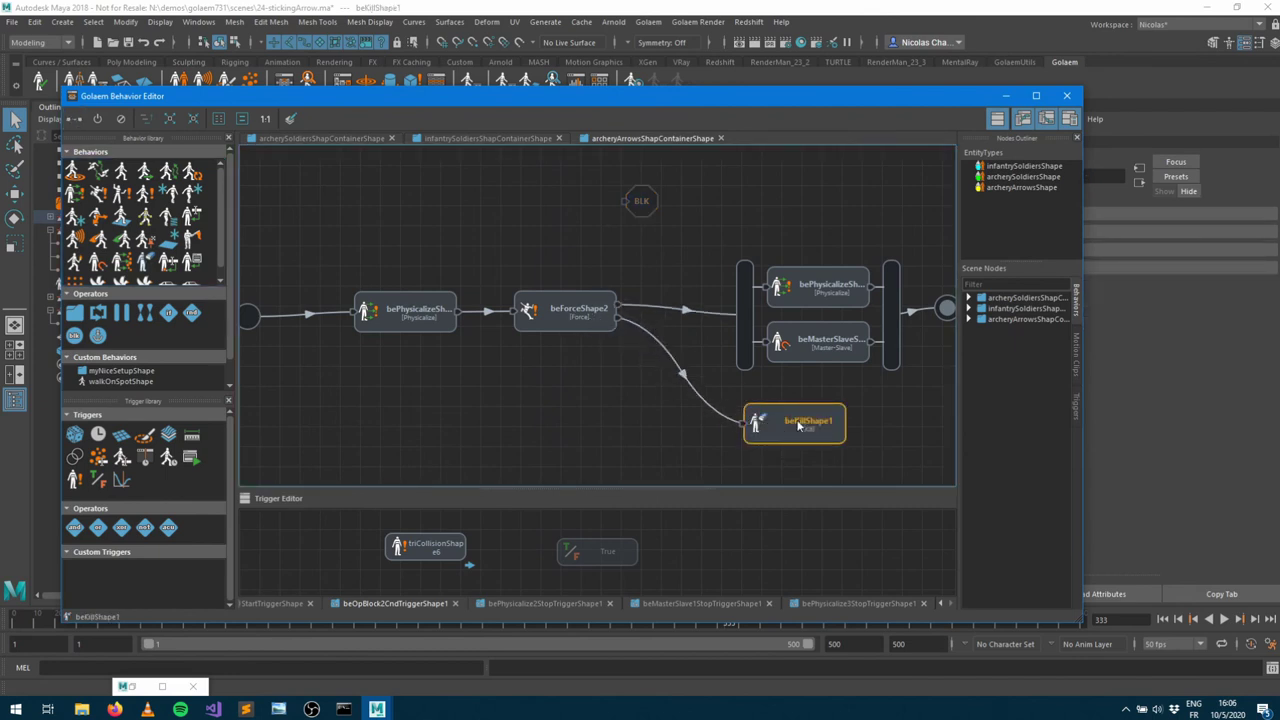
pyautogui.moveTo(718, 407); pyautogui.dragTo(490, 414, button='middle')
pyautogui.moveTo(617, 428)
pyautogui.mouseDown()
pyautogui.moveTo(722, 315)
pyautogui.moveTo(806, 313)
pyautogui.mouseUp()
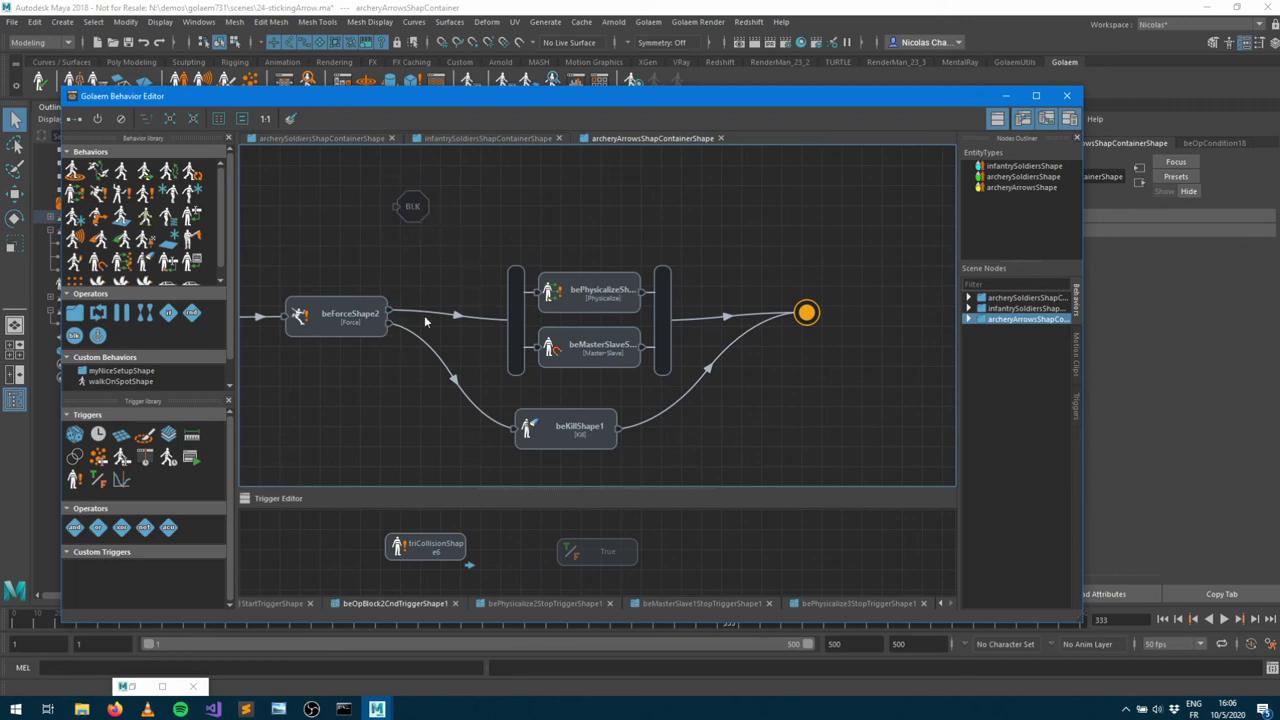
# Replace the True trigger on the Force output leading to the Physicalize and Master-Slave group with an active Collision trigger
pyautogui.click(390, 314)
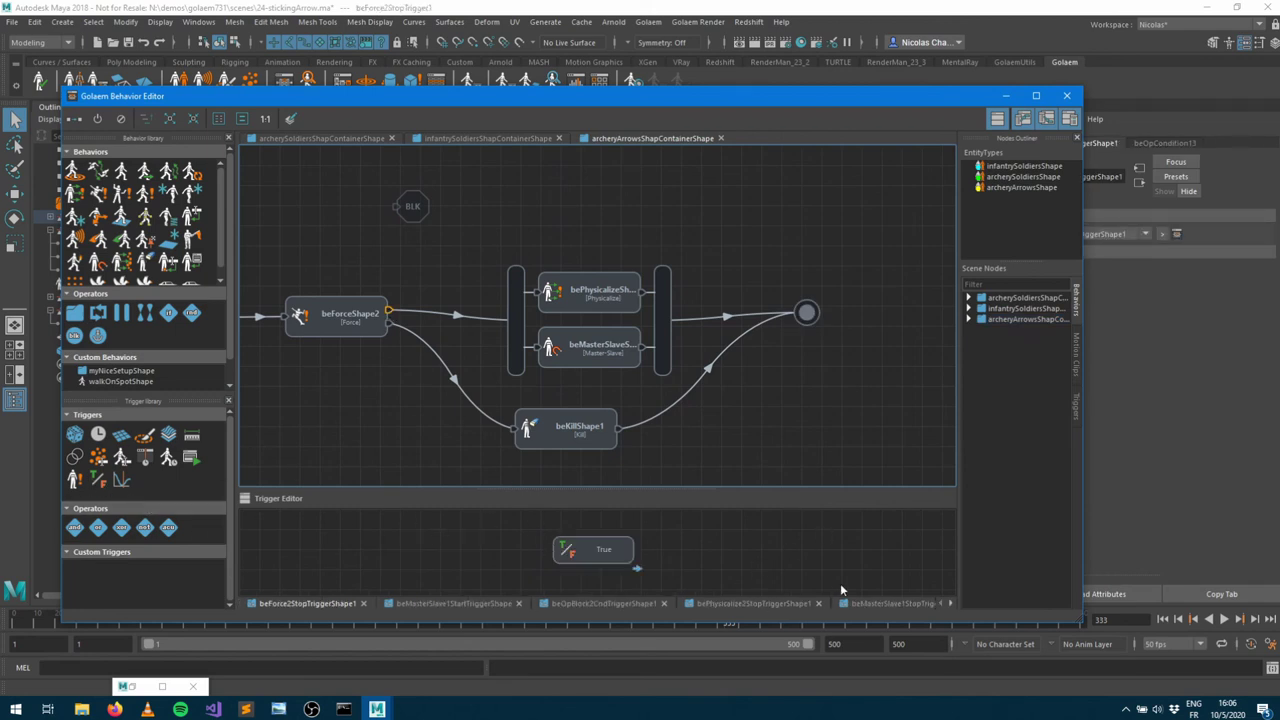
pyautogui.click(412, 212)
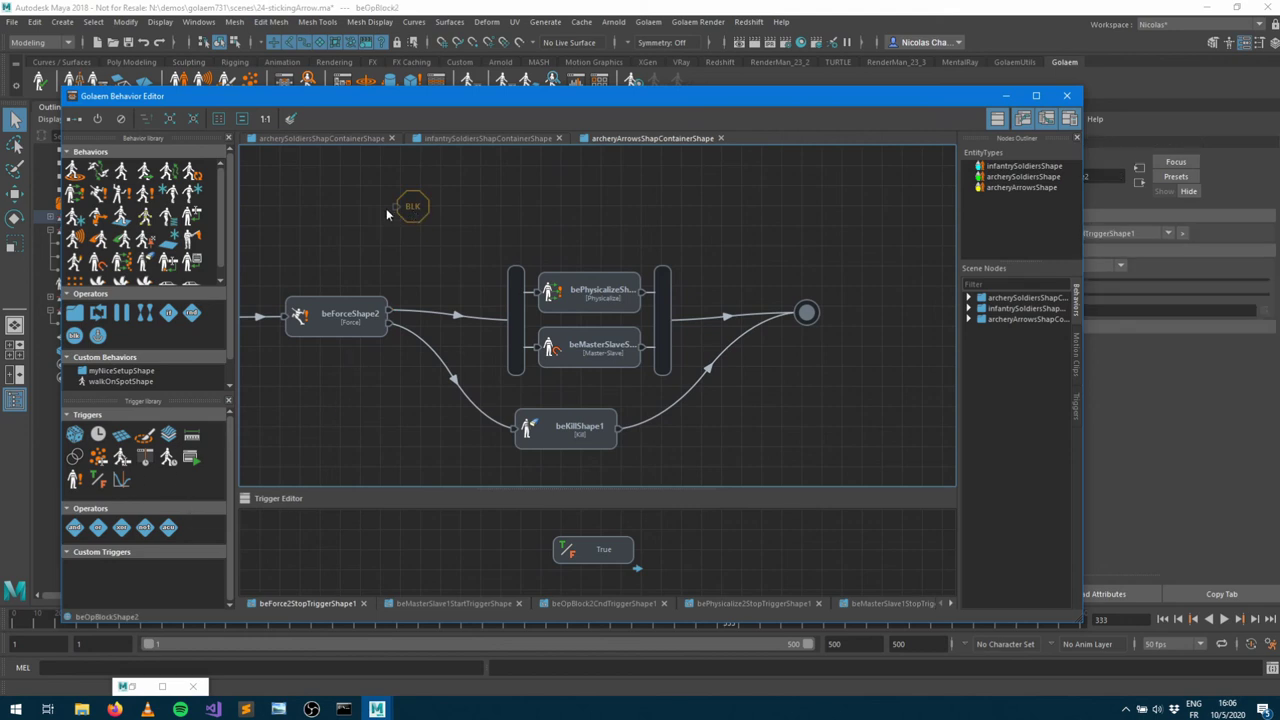
pyautogui.moveTo(88, 484); pyautogui.dragTo(408, 540)
pyautogui.rightClick(440, 538)
pyautogui.click(657, 566)
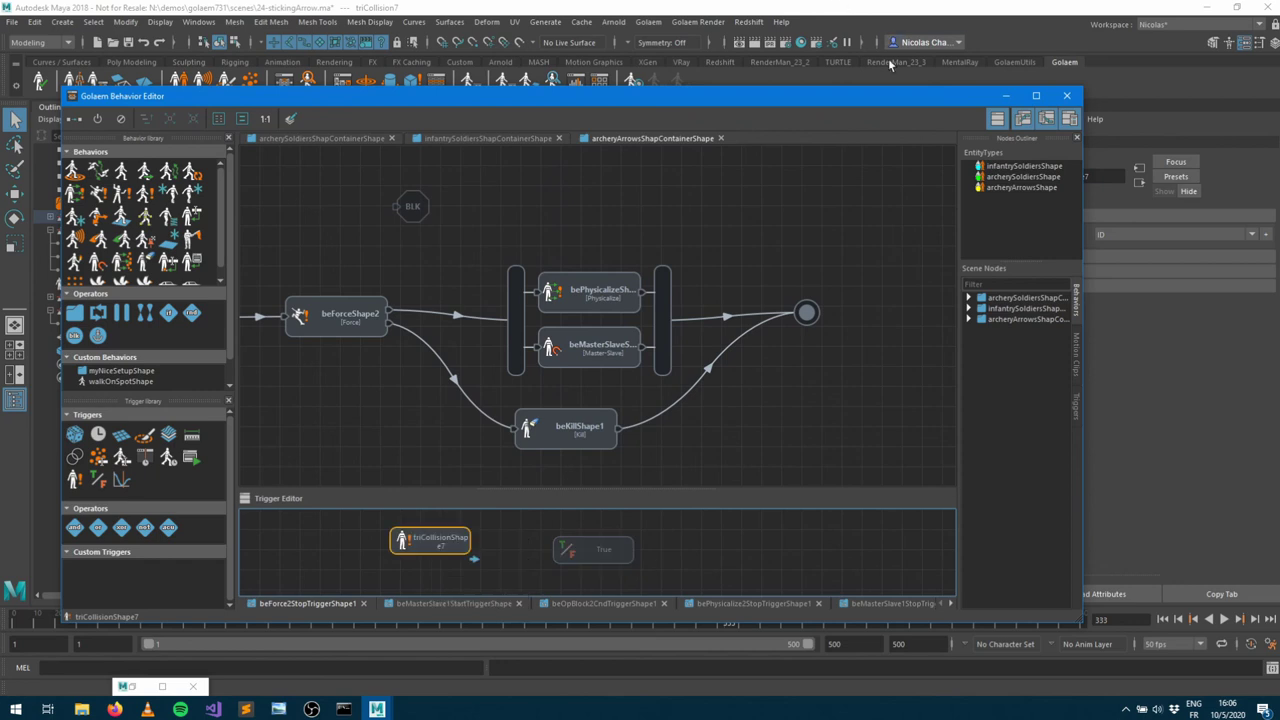
# Add an ID filter to the new Collision trigger with Entity Collision ID equal to 666
pyautogui.moveTo(887, 105); pyautogui.dragTo(709, 94)
pyautogui.click(1265, 234)
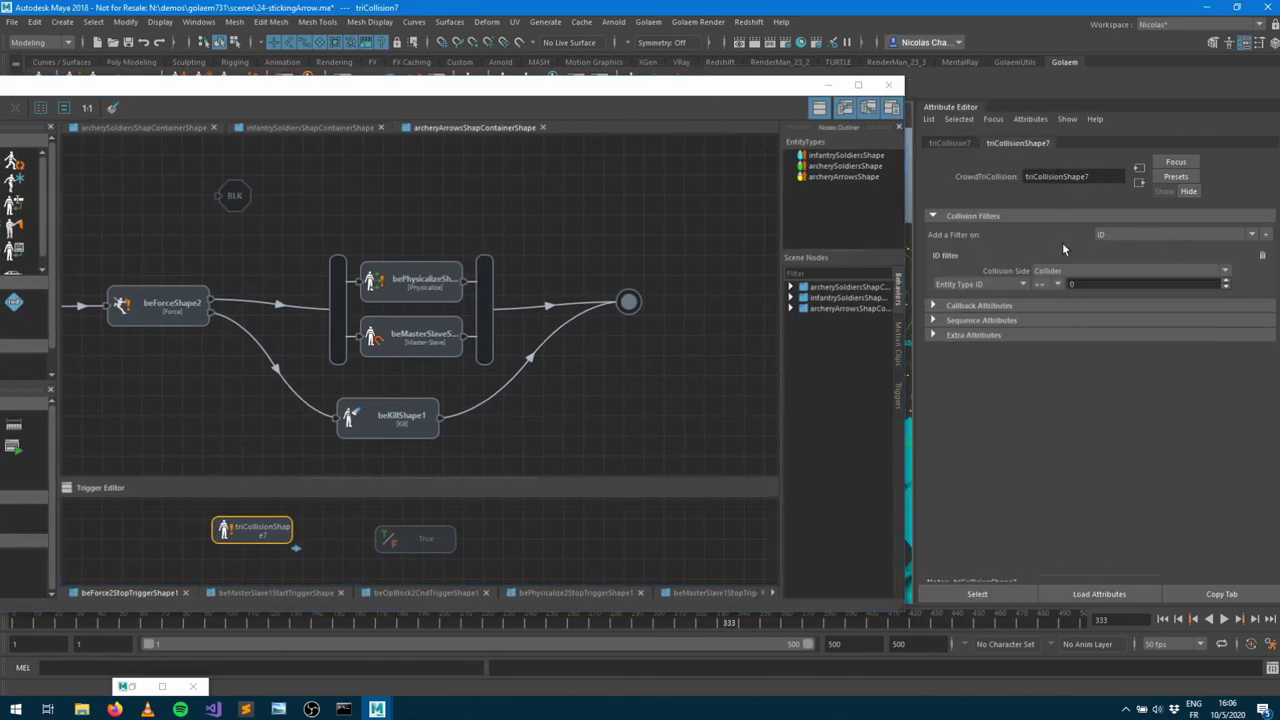
pyautogui.click(975, 285)
pyautogui.click(972, 306)
pyautogui.write('666')
pyautogui.press('Tab')
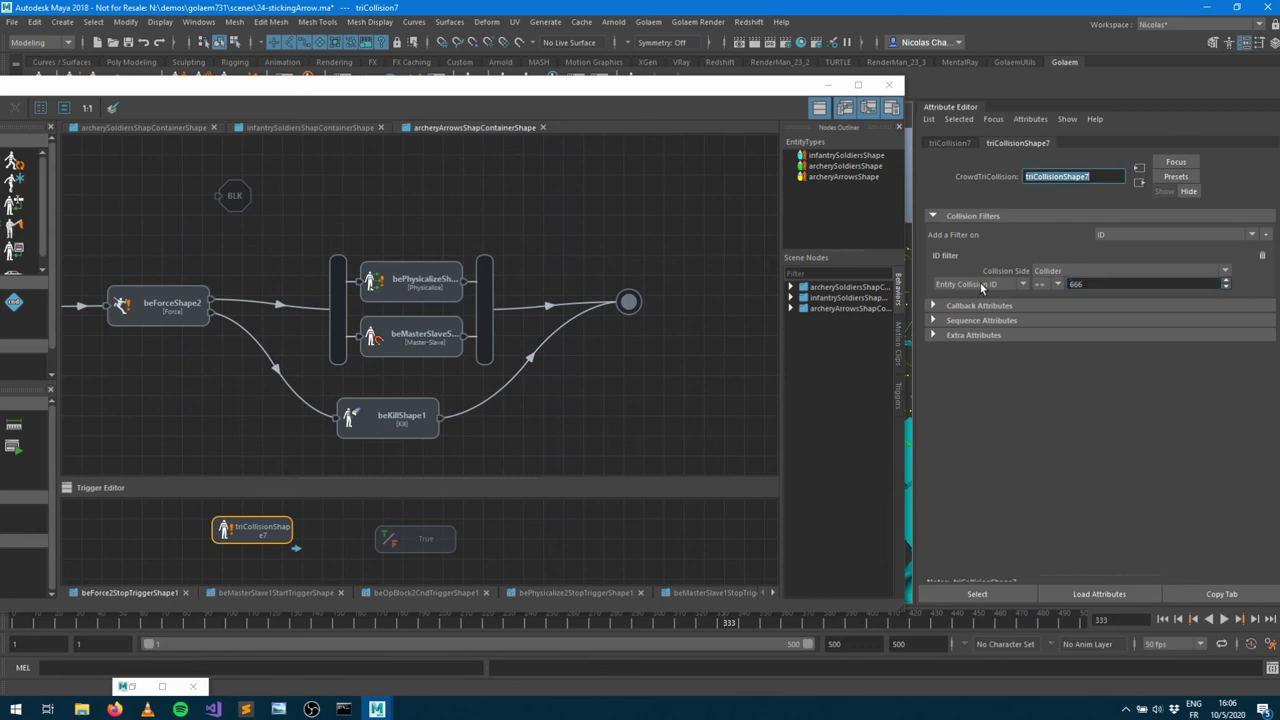
# Replace the False trigger on the Force output leading to the Kill behavior with an active Collision trigger
pyautogui.click(300, 390)
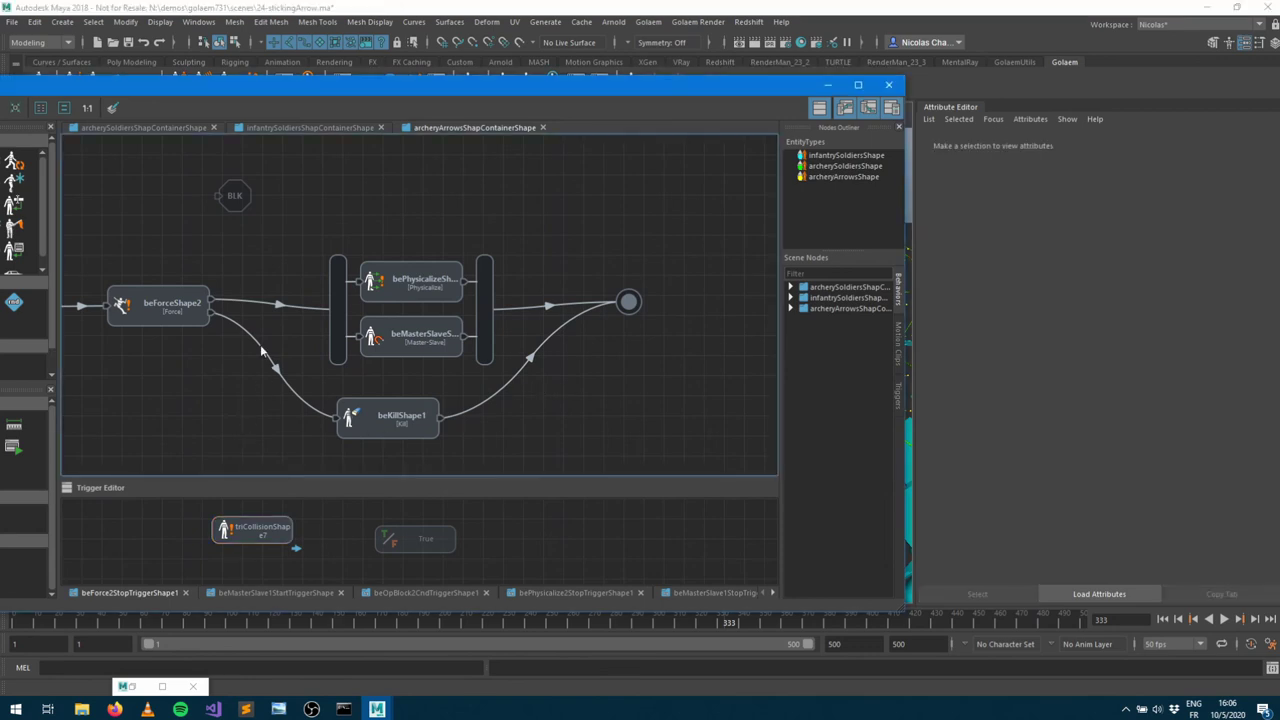
pyautogui.click(214, 319)
pyautogui.moveTo(365, 90); pyautogui.dragTo(610, 65)
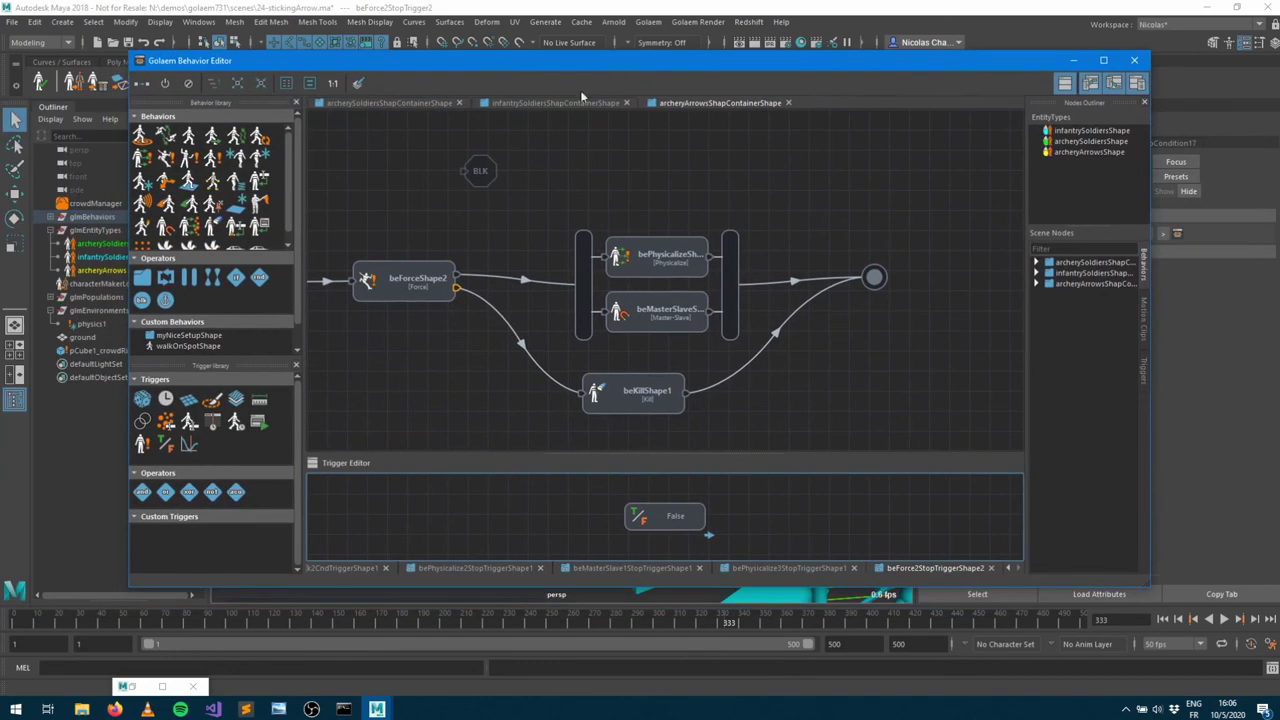
pyautogui.moveTo(141, 445); pyautogui.dragTo(513, 521)
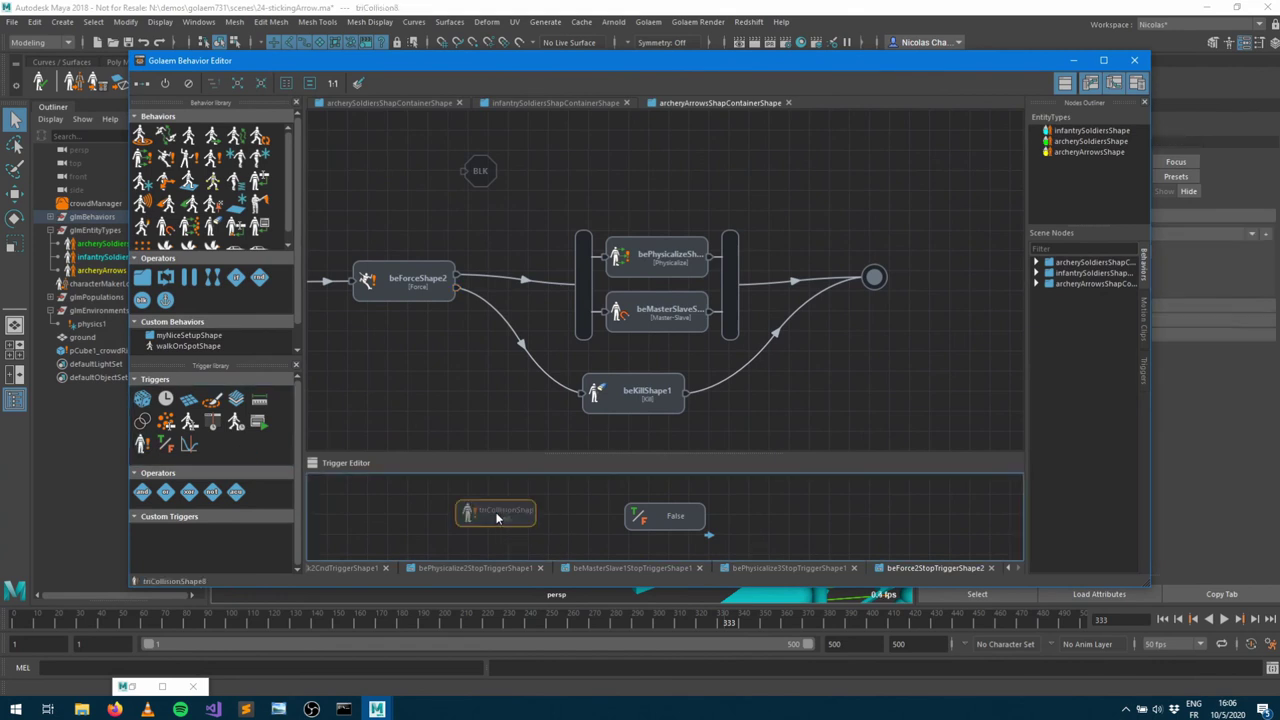
pyautogui.rightClick(513, 523)
pyautogui.click(516, 521)
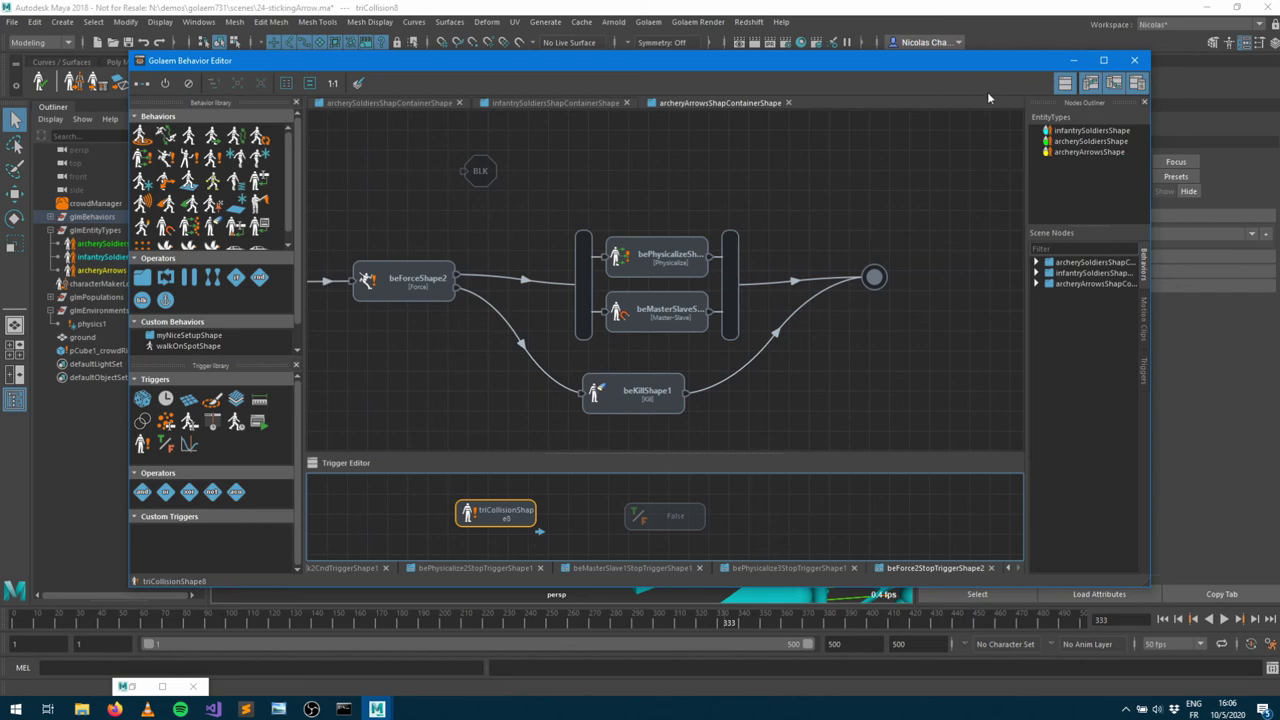
# Inspect the ground's crowd rigid body attributes to find its collision ID
pyautogui.moveTo(486, 64); pyautogui.dragTo(699, 617)
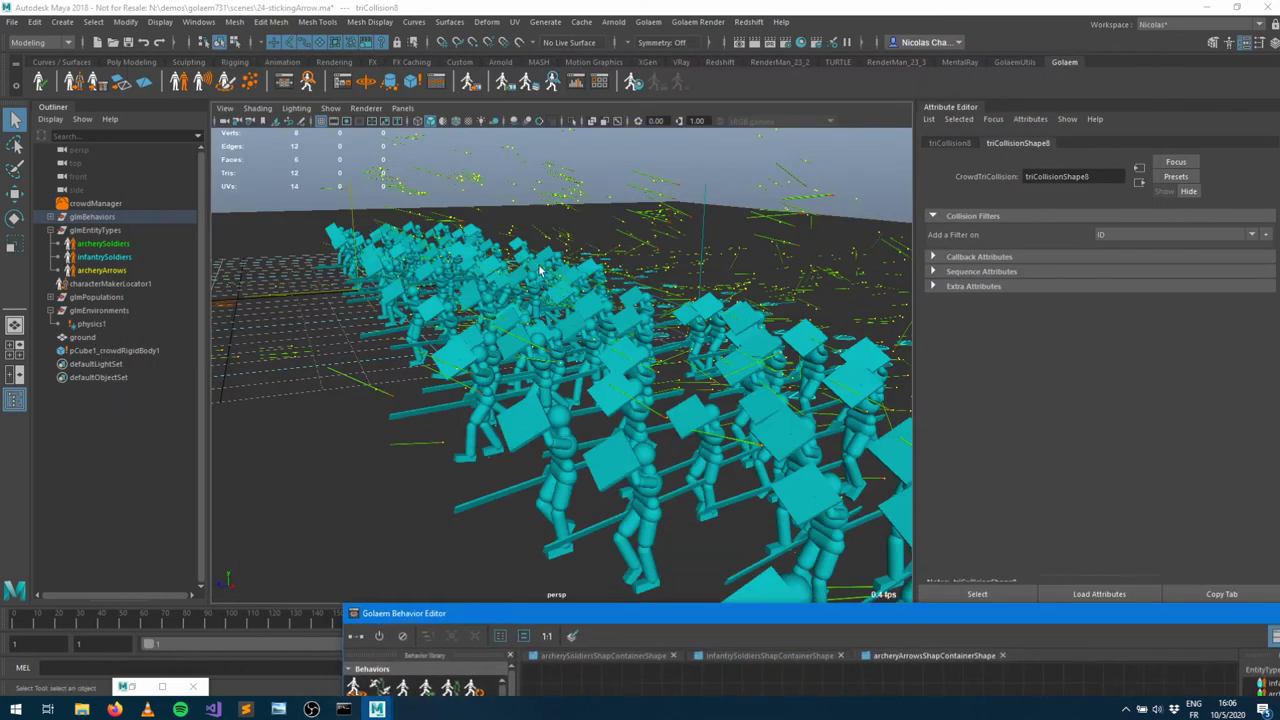
pyautogui.keyDown('alt'); pyautogui.moveTo(540, 270); pyautogui.dragTo(441, 329, button='right'); pyautogui.keyUp('alt')
pyautogui.keyDown('alt'); pyautogui.moveTo(434, 357); pyautogui.dragTo(316, 343); pyautogui.keyUp('alt')
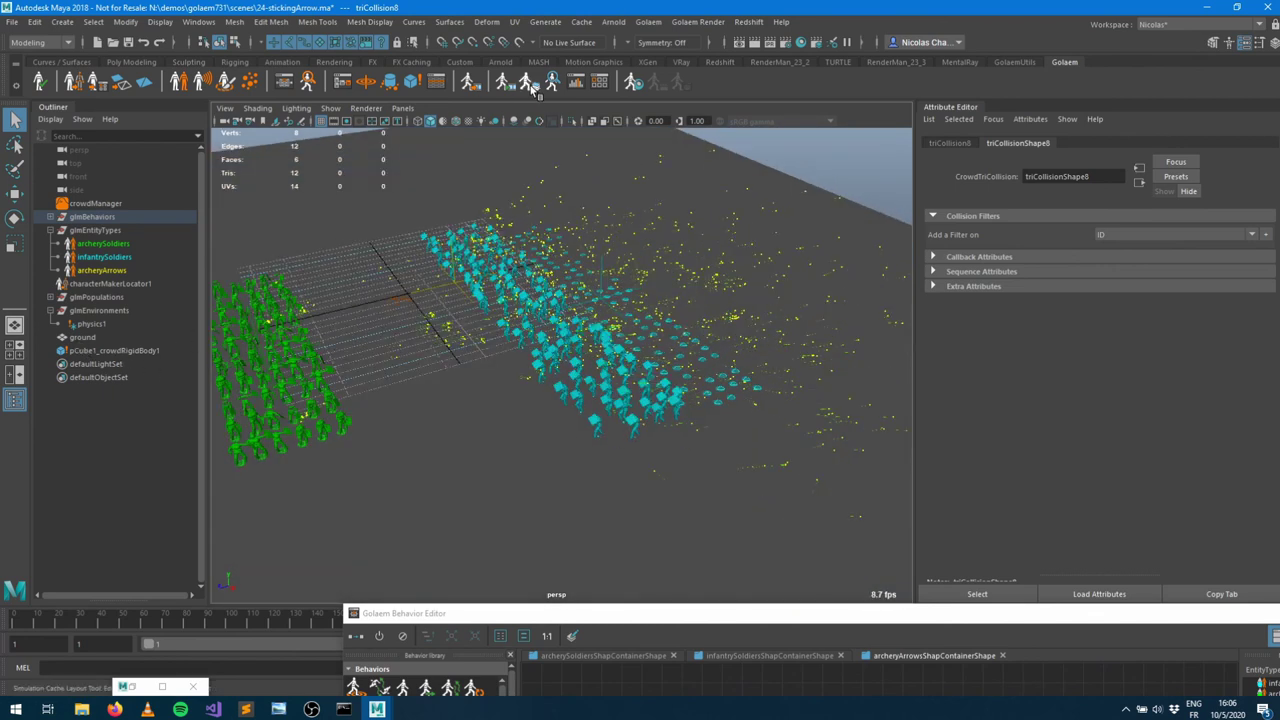
pyautogui.click(82, 338)
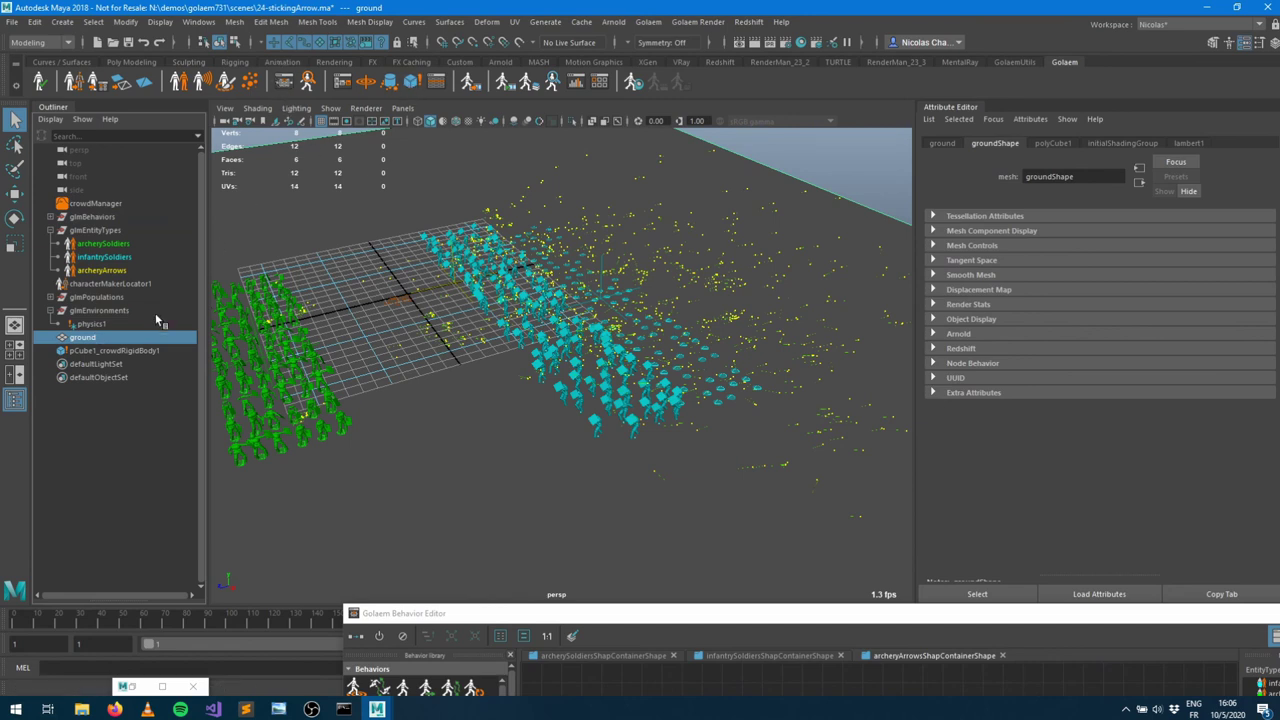
pyautogui.click(132, 352)
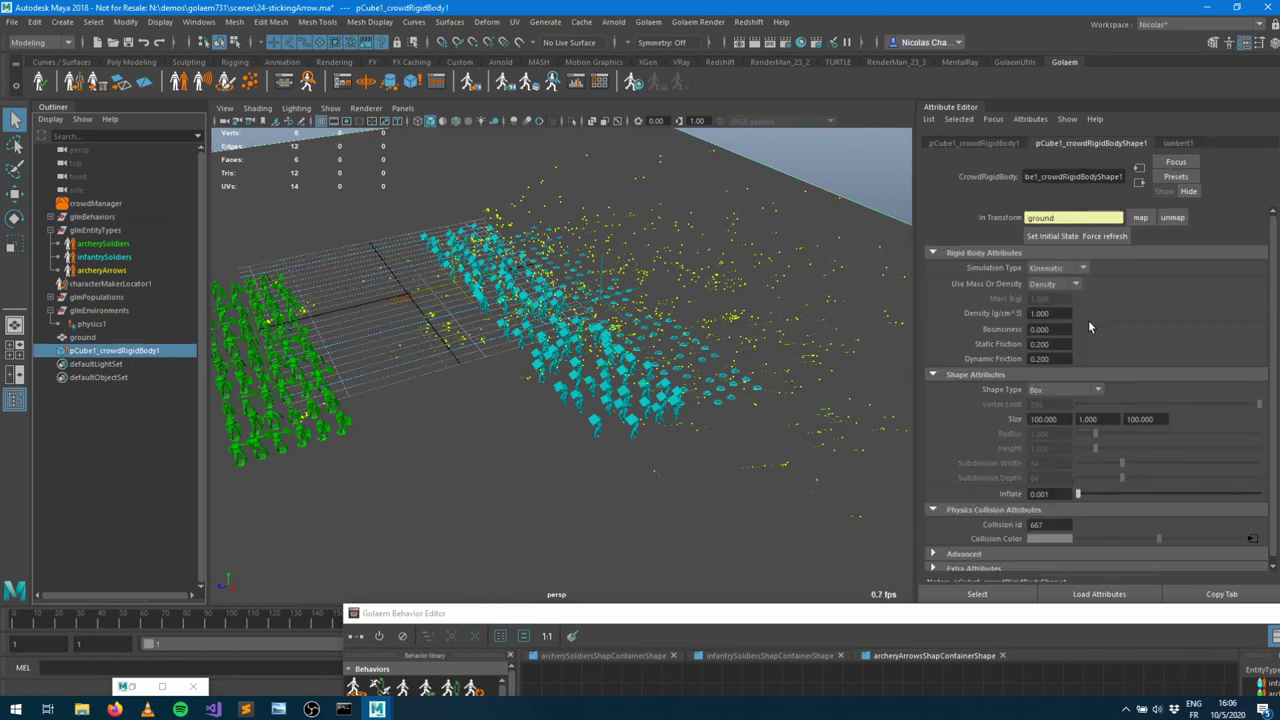
pyautogui.click(1048, 525)
# Try the Default Plane environment mode on the physics locator and restore it to None
pyautogui.click(100, 326)
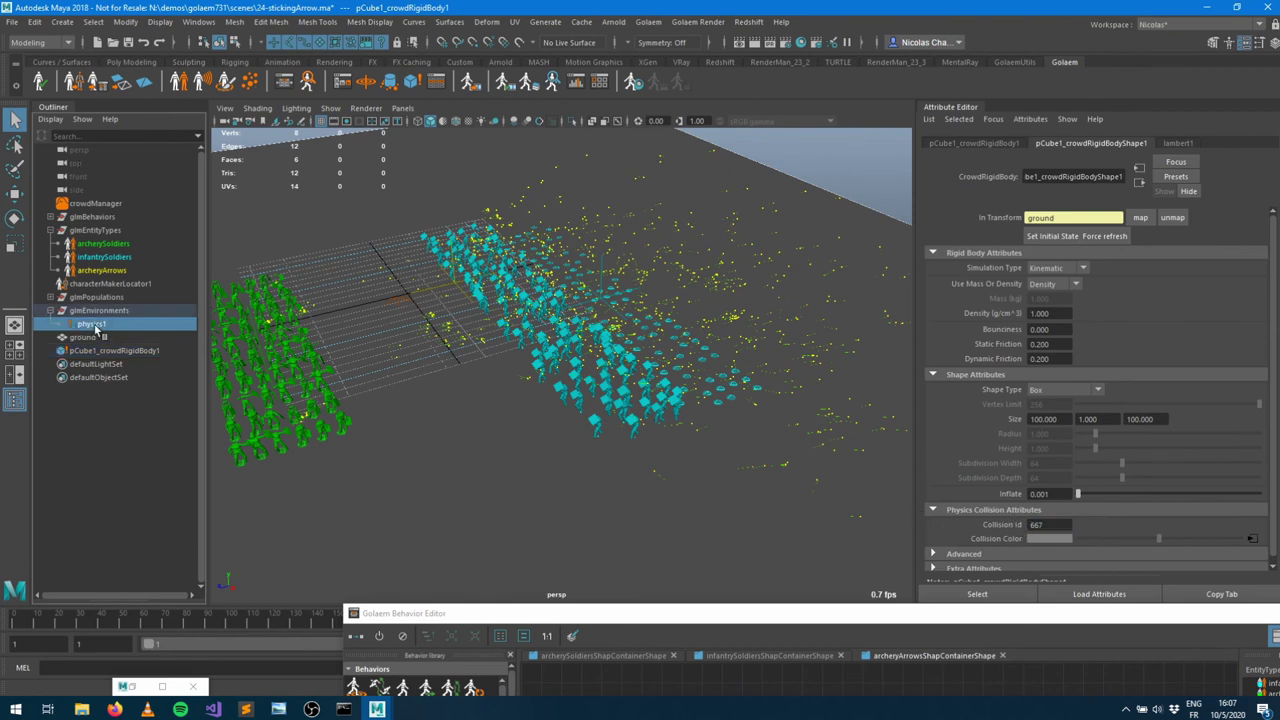
pyautogui.click(1045, 231)
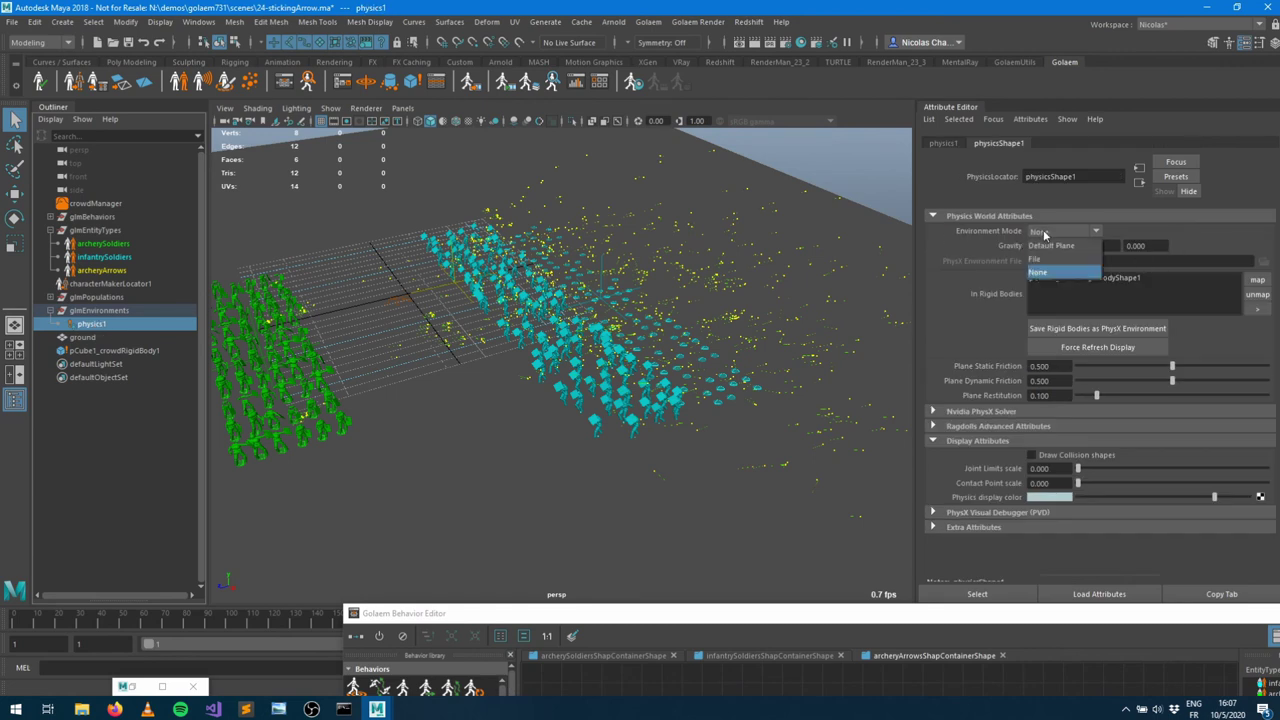
pyautogui.click(1047, 250)
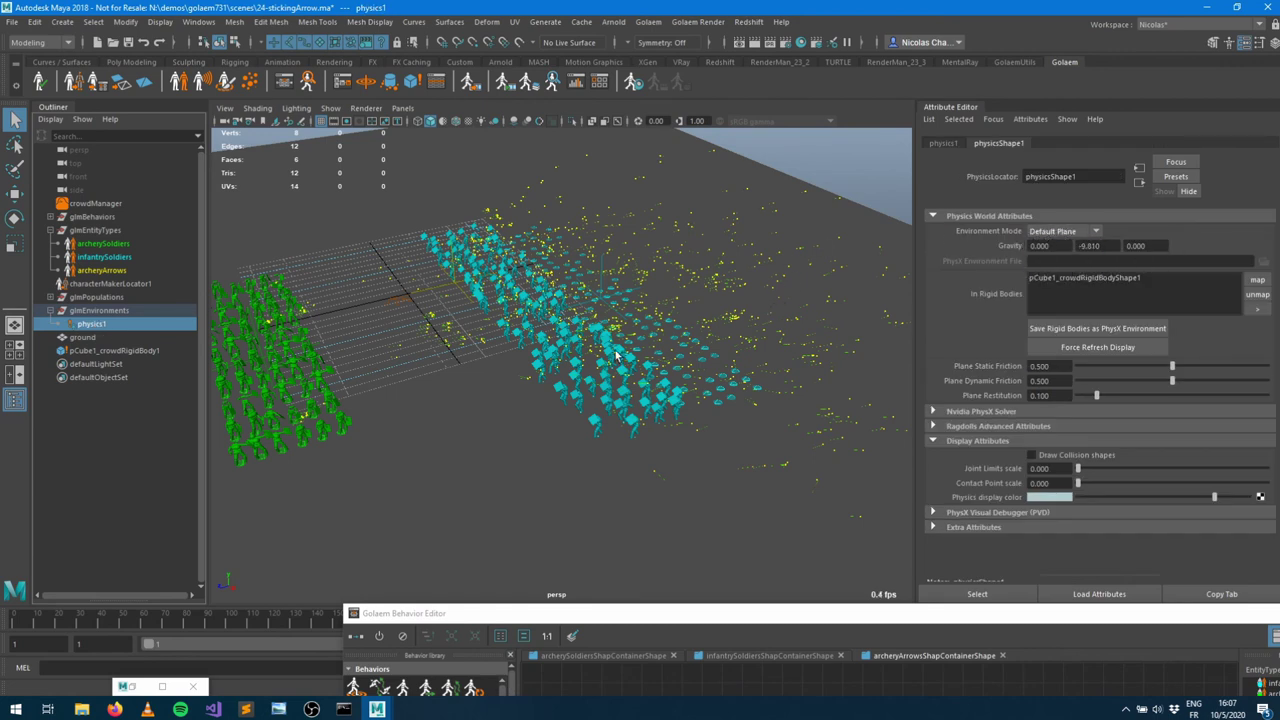
pyautogui.click(1050, 234)
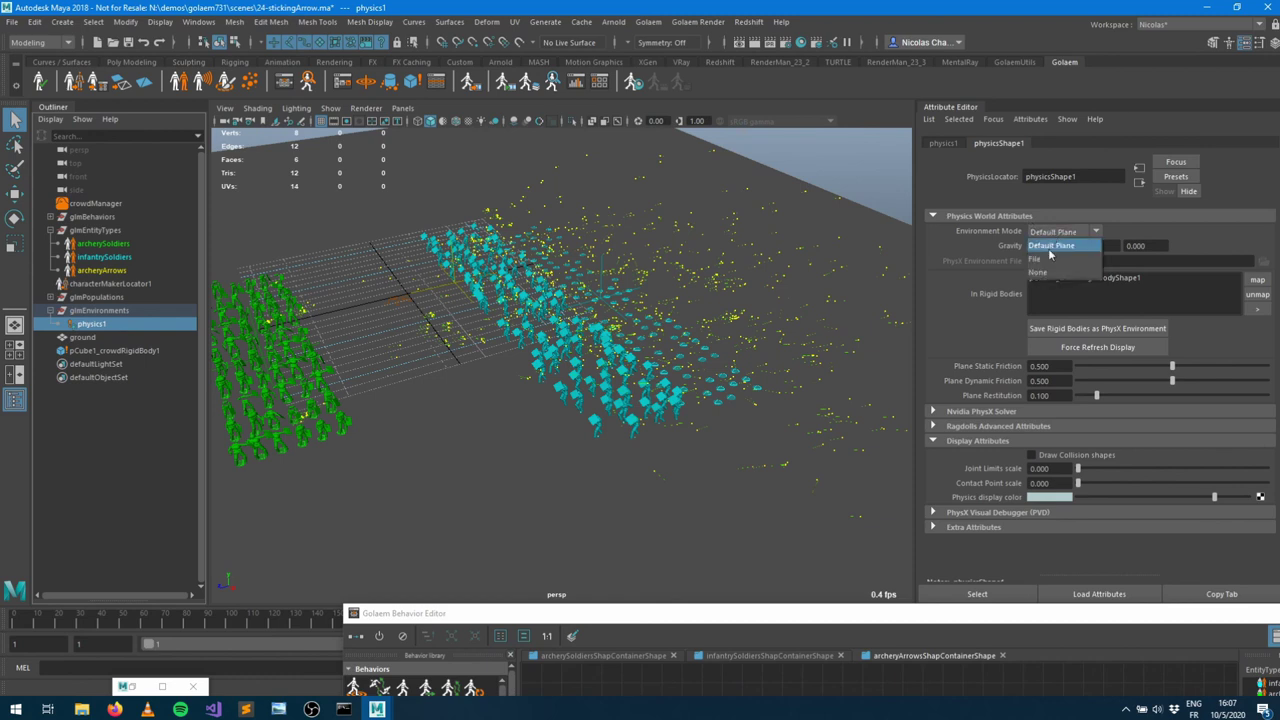
pyautogui.click(1047, 242)
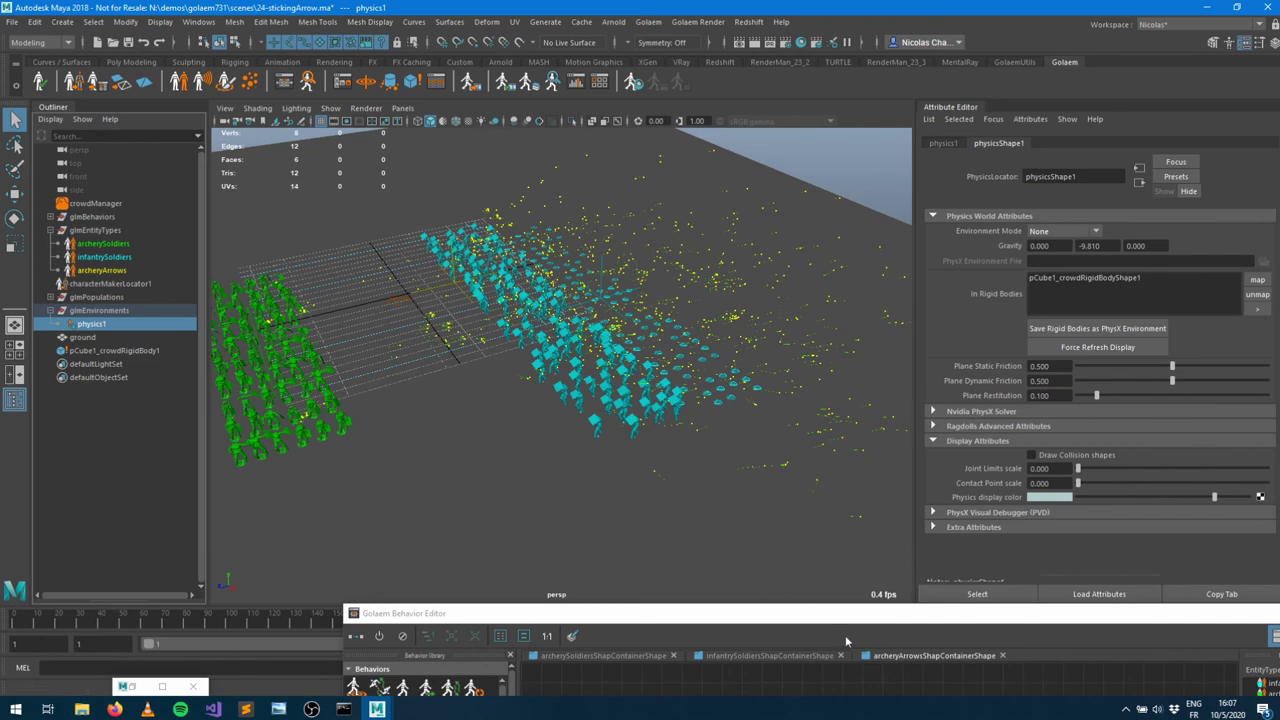
# Add an ID filter to the Kill branch's Collision trigger with Rigid Body Collision ID equal to 667
pyautogui.moveTo(782, 621); pyautogui.dragTo(572, 224)
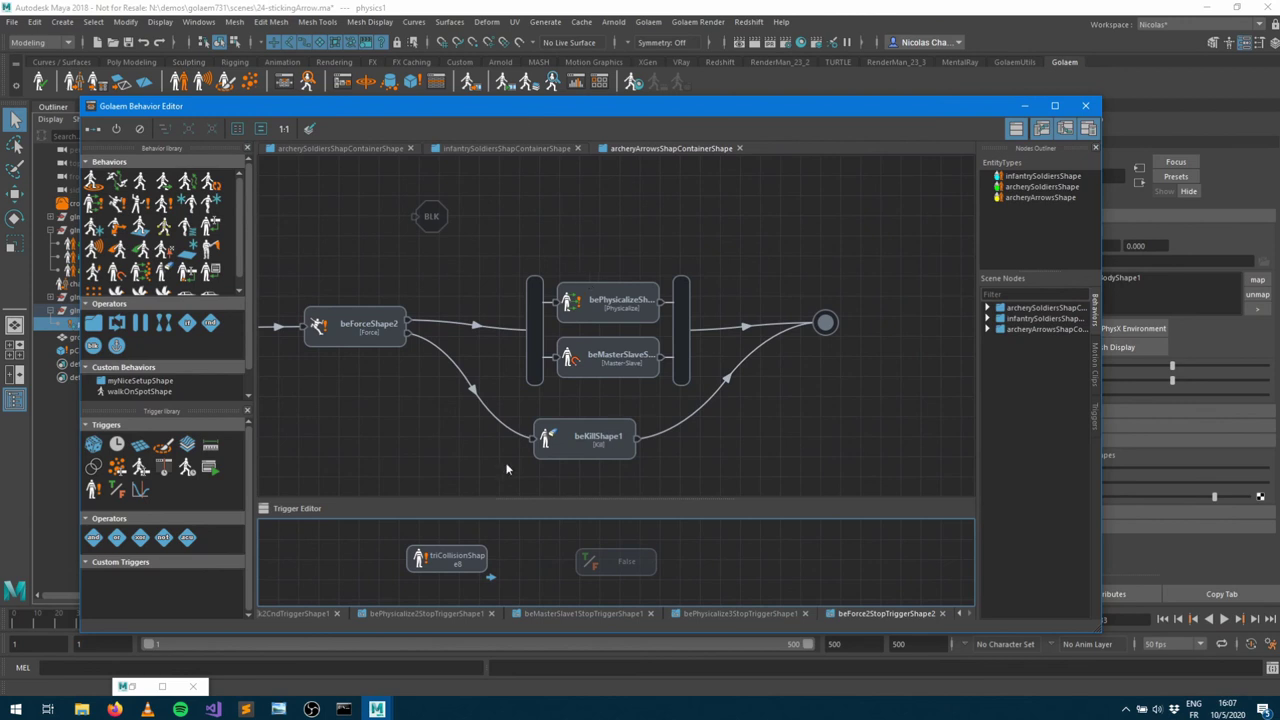
pyautogui.click(445, 565)
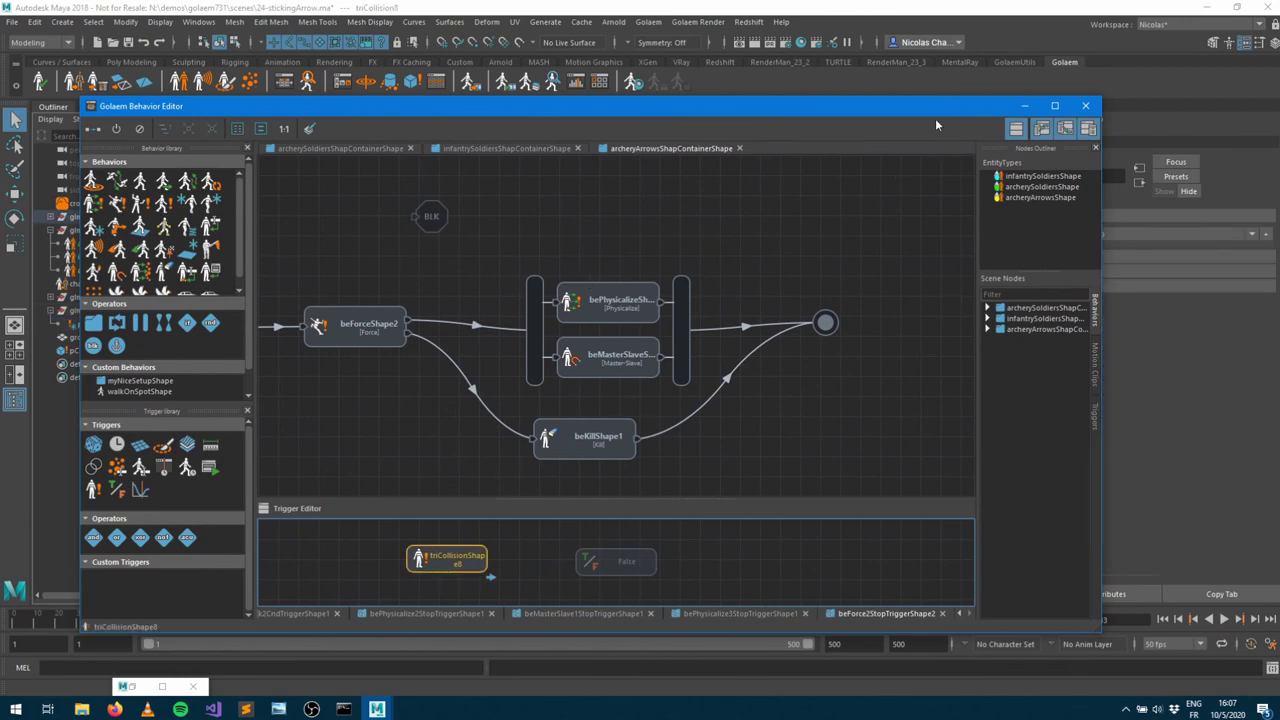
pyautogui.moveTo(935, 115); pyautogui.dragTo(497, 59)
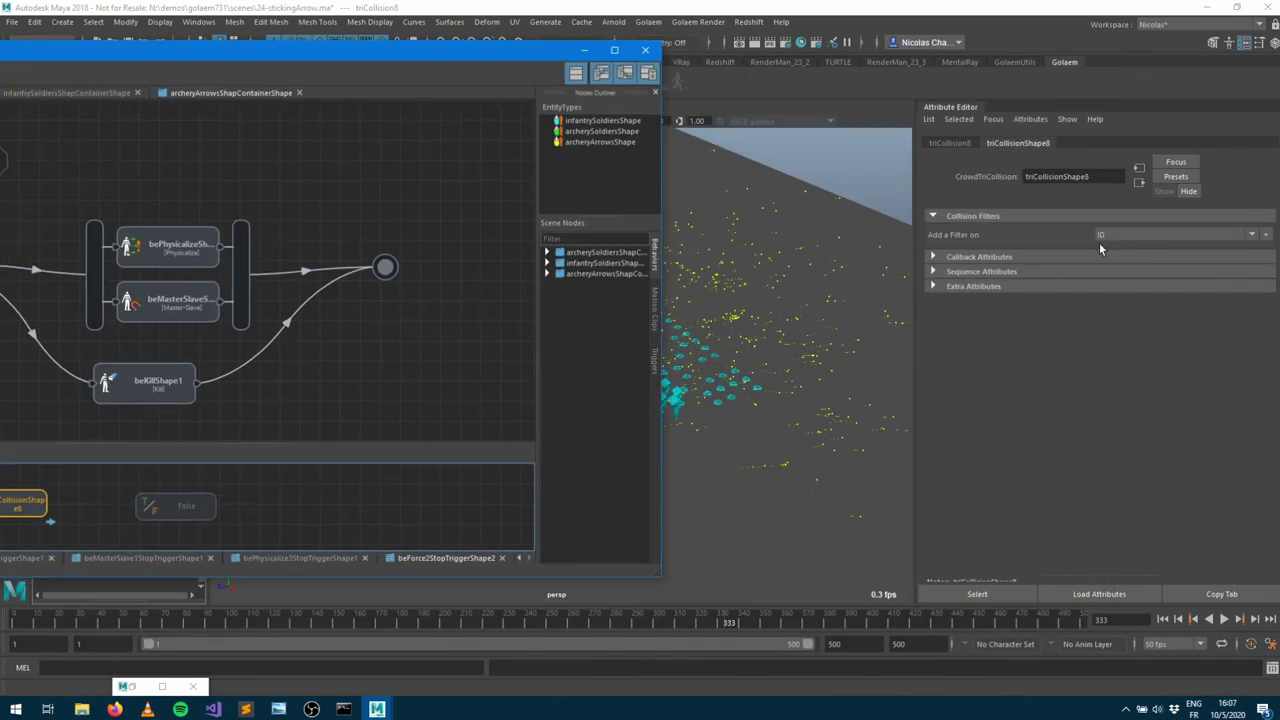
pyautogui.click(1265, 234)
pyautogui.click(965, 285)
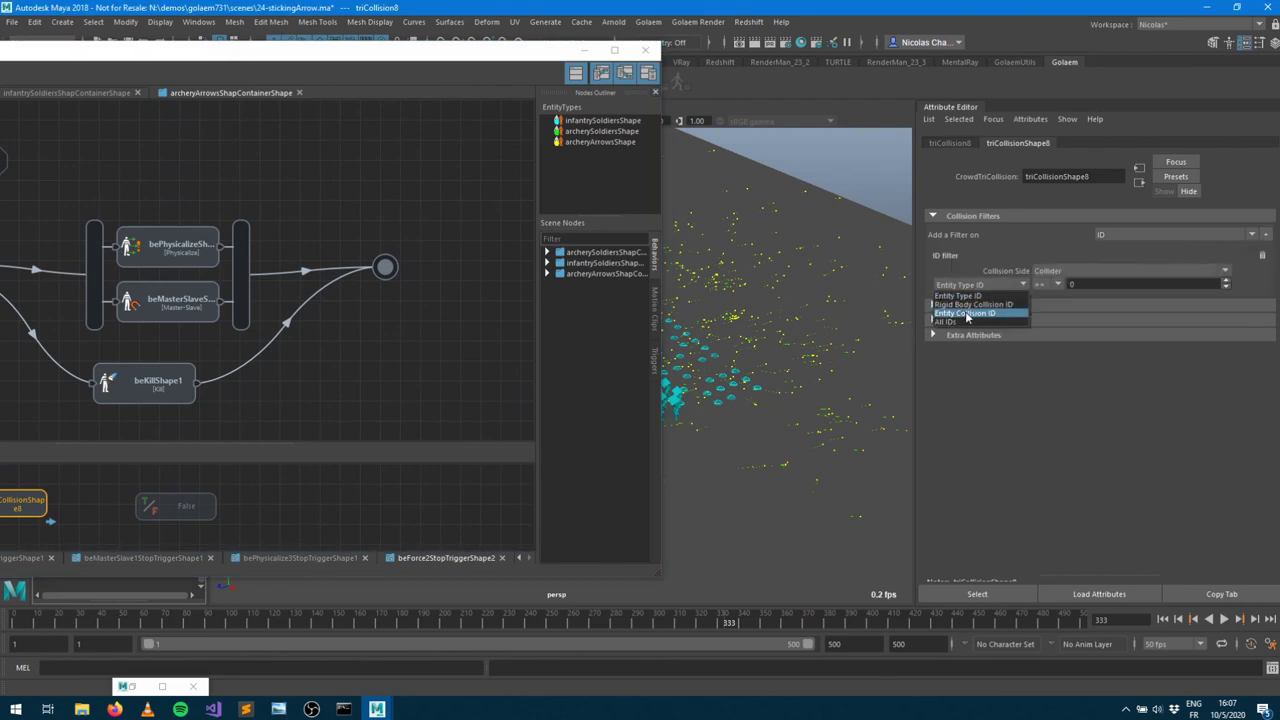
pyautogui.click(973, 304)
pyautogui.click(1148, 283)
pyautogui.write('667')
pyautogui.press('Tab')
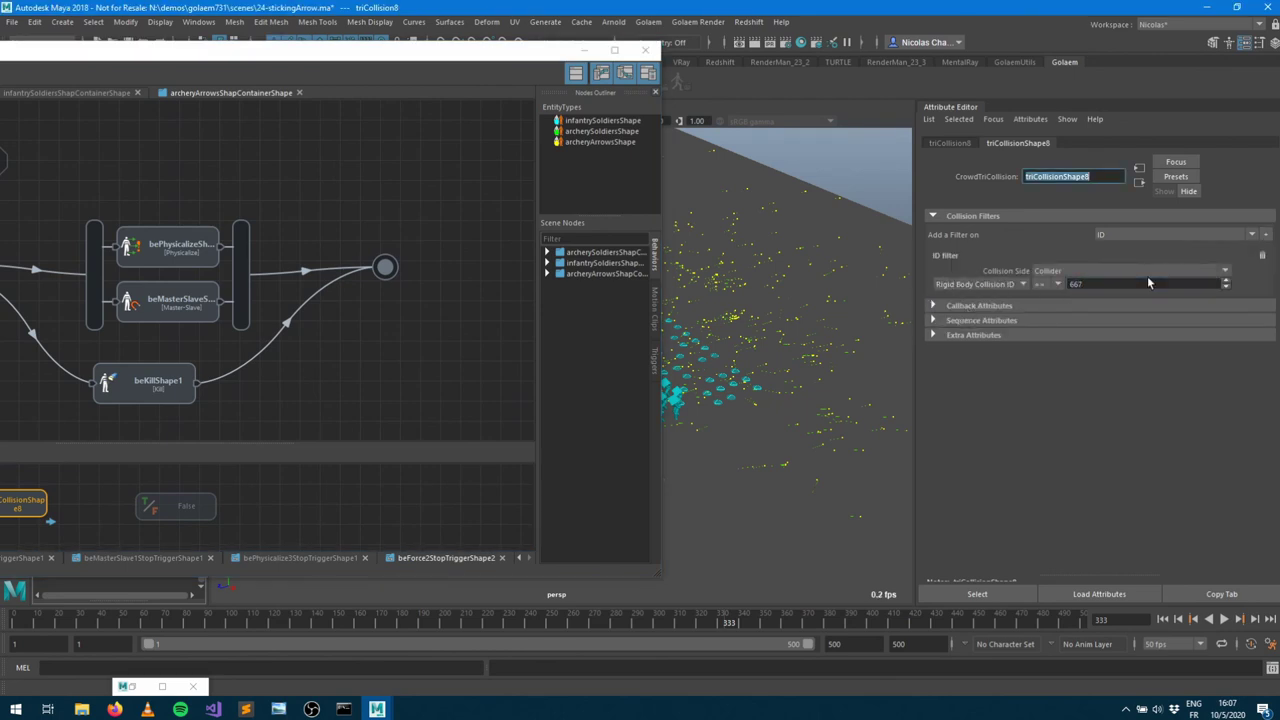
# Run the simulation from the first frame to frame 282 and watch the arrows reach the infantry
pyautogui.click(584, 50)
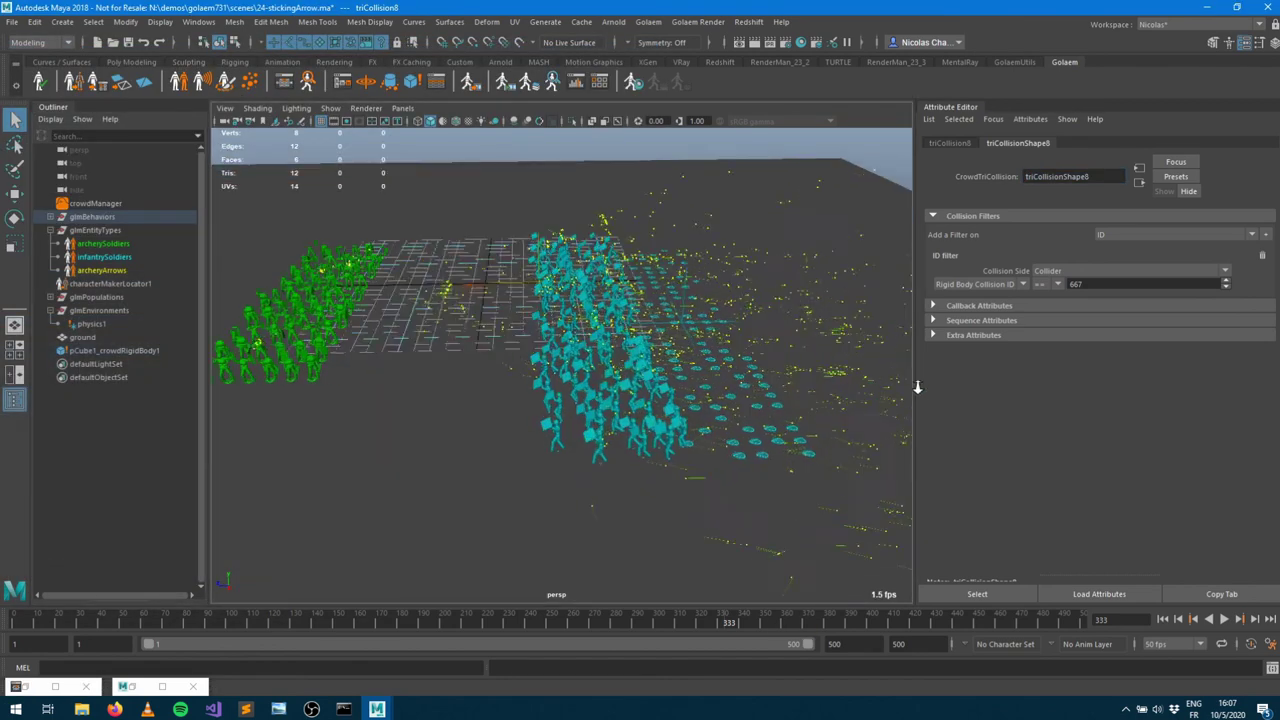
pyautogui.click(1162, 619)
pyautogui.click(1226, 619)
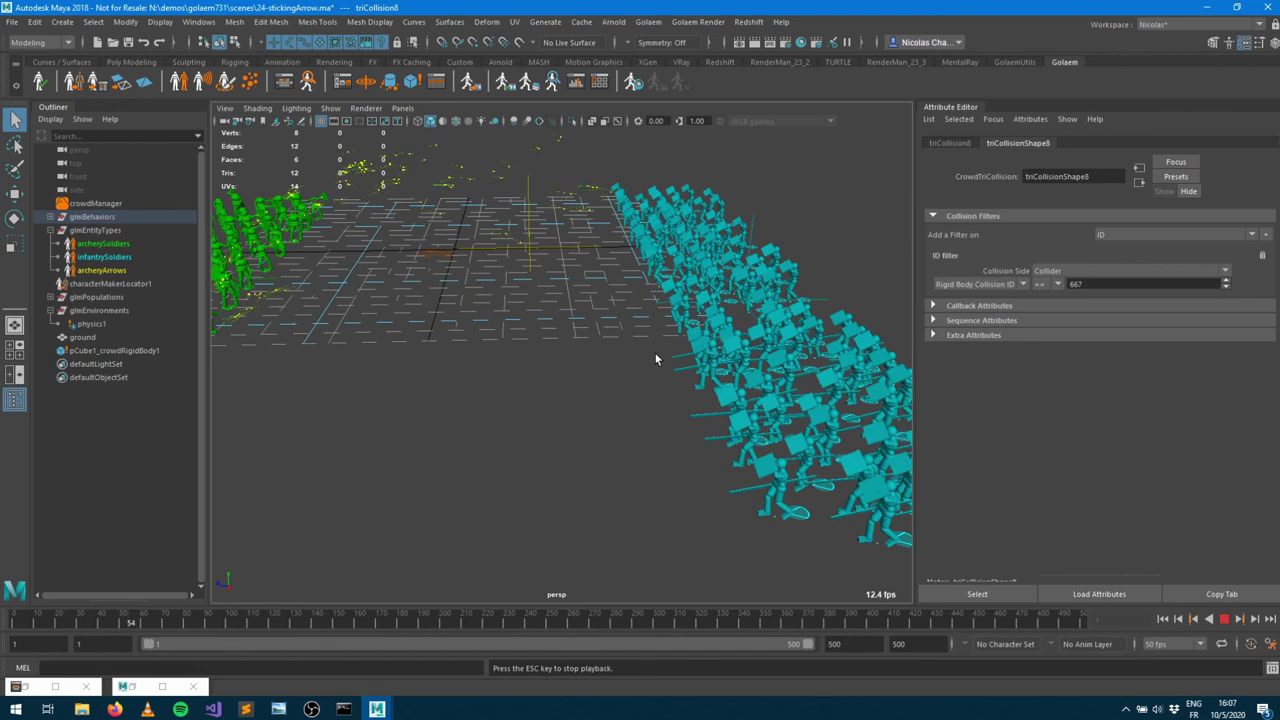
pyautogui.keyDown('alt'); pyautogui.moveTo(463, 336); pyautogui.dragTo(670, 340); pyautogui.keyUp('alt')
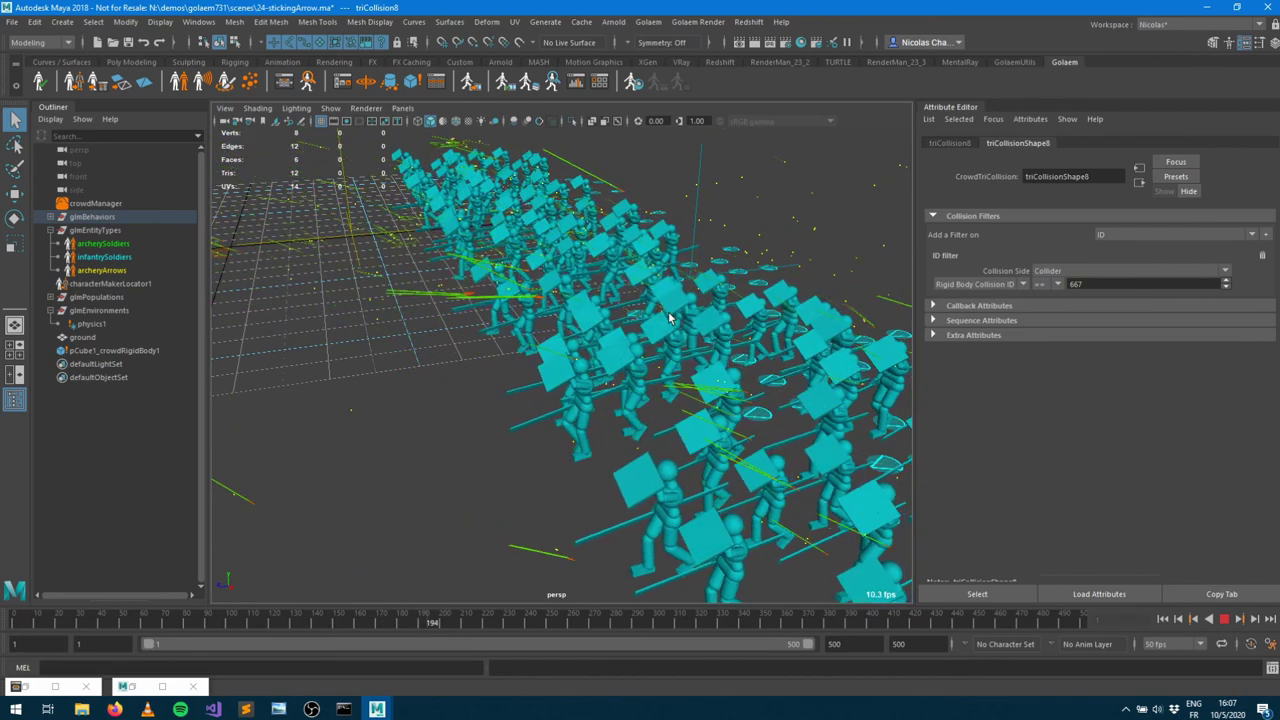
pyautogui.keyDown('alt'); pyautogui.moveTo(400, 260); pyautogui.dragTo(686, 314); pyautogui.keyUp('alt')
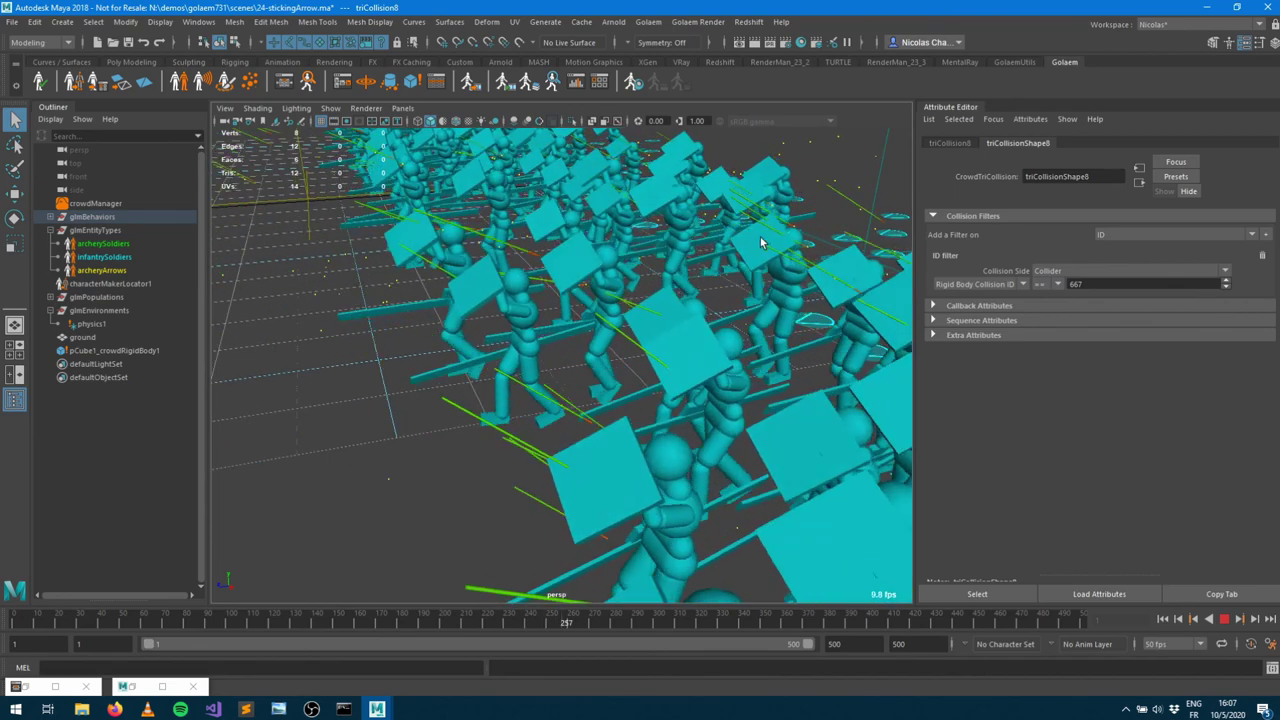
pyautogui.click(1224, 619)
# Examine the arrows, shields and ground at frame 282 from several angles and distances
pyautogui.keyDown('alt'); pyautogui.moveTo(540, 420); pyautogui.dragTo(476, 467); pyautogui.keyUp('alt')
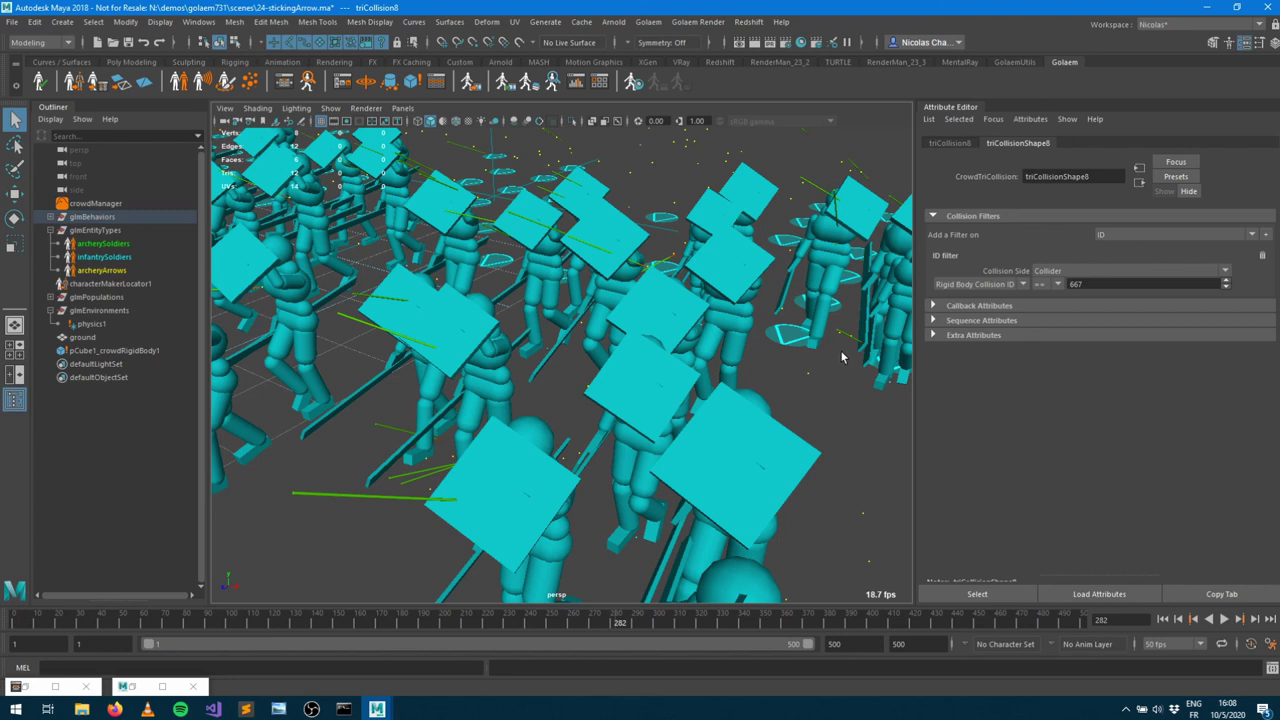
pyautogui.scroll(-8, 716, 392)
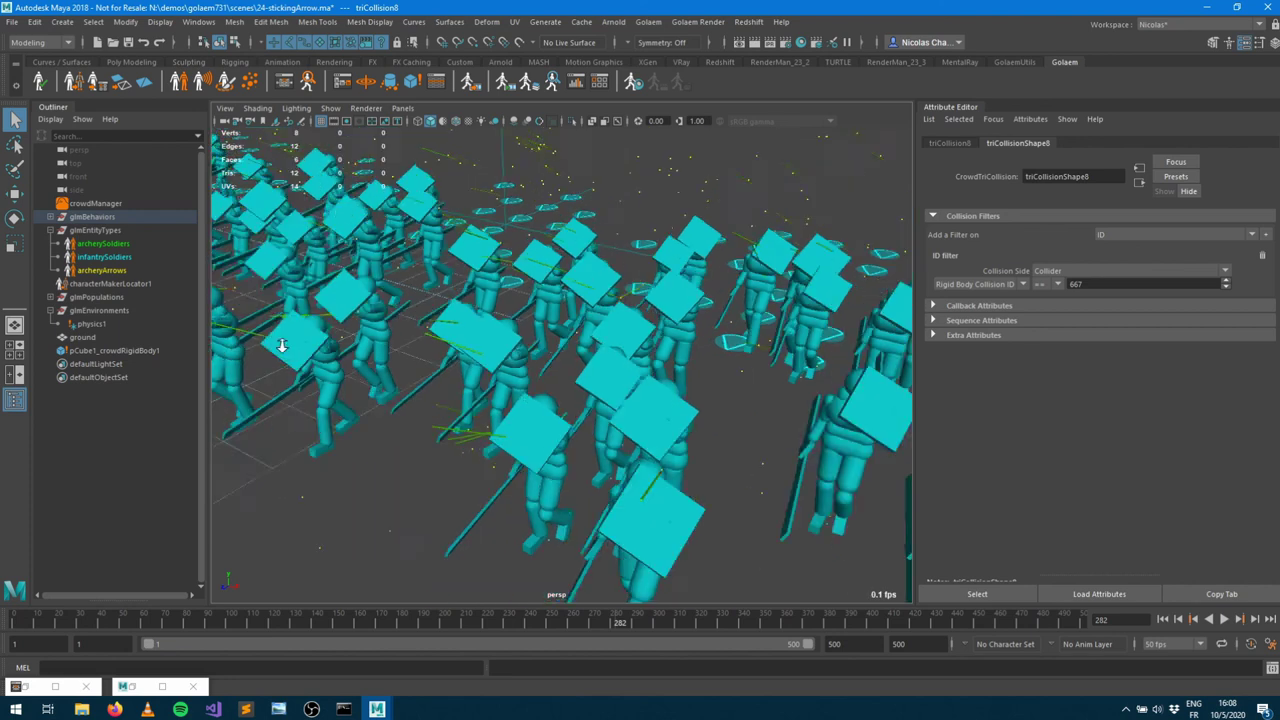
pyautogui.keyDown('alt'); pyautogui.moveTo(438, 371); pyautogui.dragTo(425, 358); pyautogui.keyUp('alt')
pyautogui.keyDown('alt'); pyautogui.moveTo(510, 404); pyautogui.dragTo(817, 447, button='right'); pyautogui.keyUp('alt')
pyautogui.keyDown('alt'); pyautogui.moveTo(566, 443); pyautogui.dragTo(1048, 380); pyautogui.keyUp('alt')
pyautogui.keyDown('alt'); pyautogui.moveTo(663, 407); pyautogui.dragTo(455, 398); pyautogui.keyUp('alt')
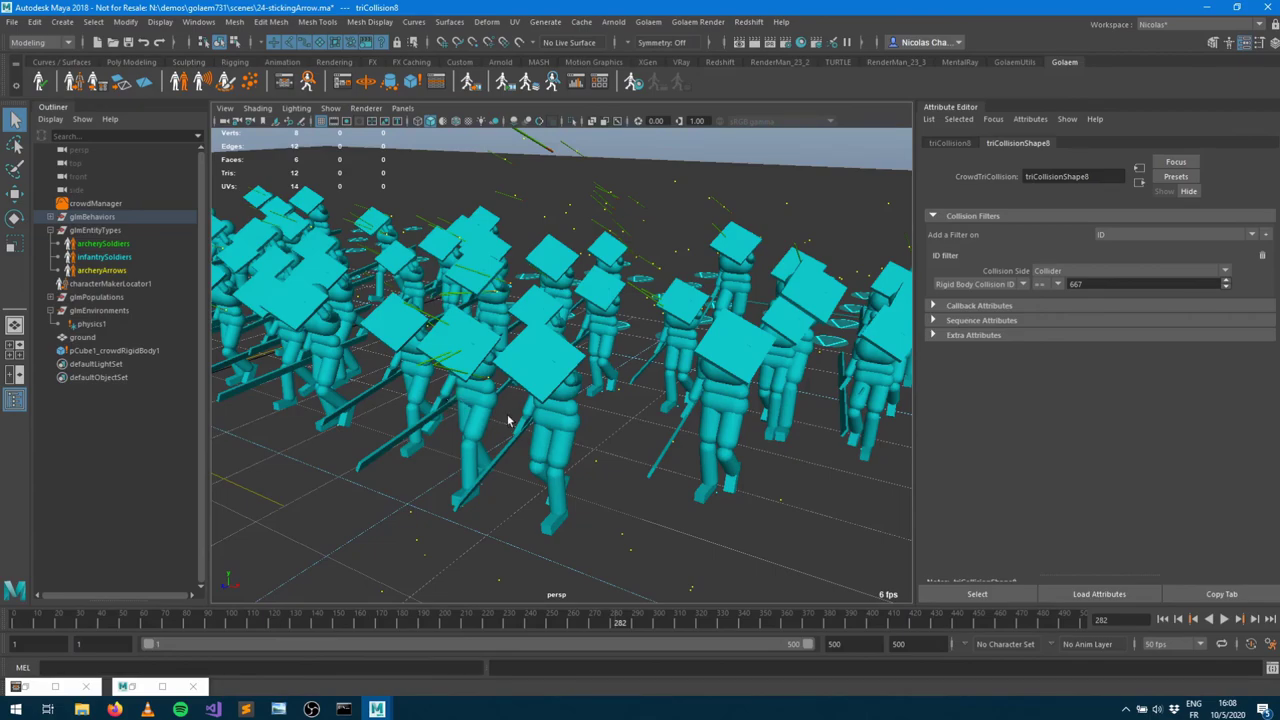